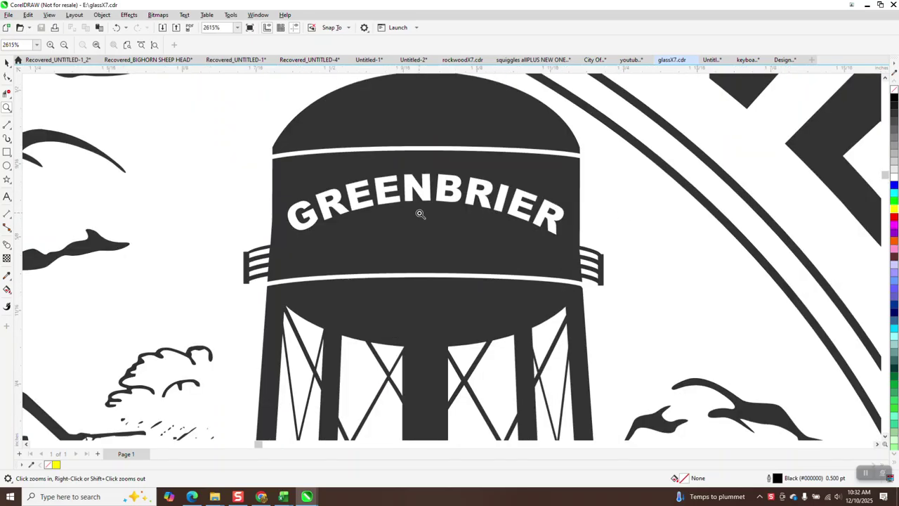
Step: Ungroup the left City of Greenbrier seal into its main parts
scroll(407, 233, down, 2)
scroll(406, 226, down, 1)
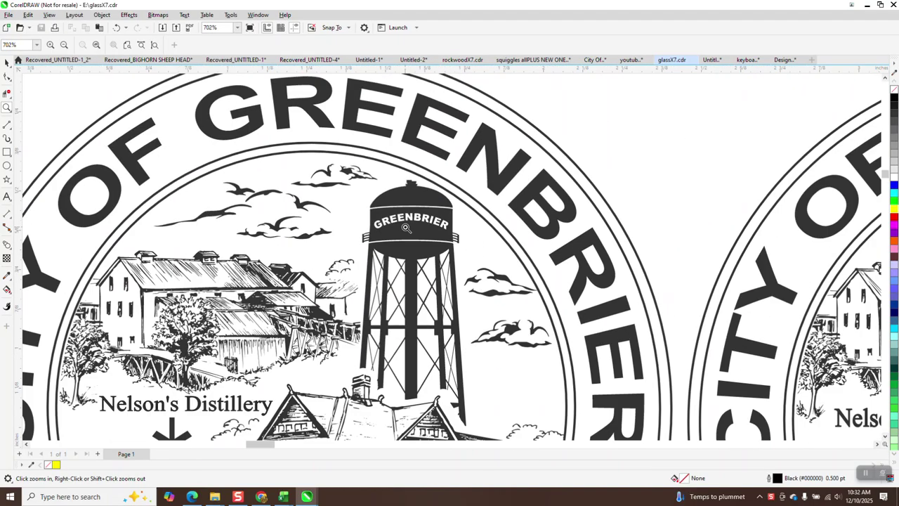
scroll(404, 225, down, 1)
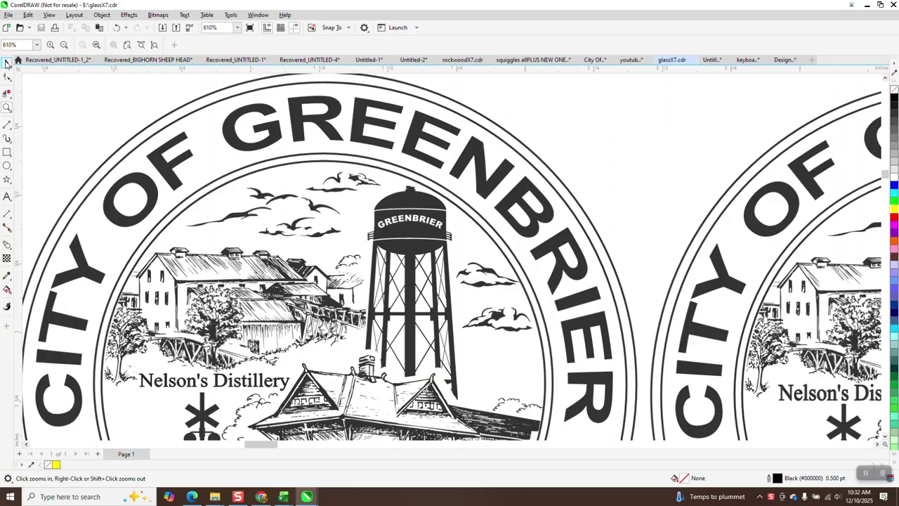
click(8, 62)
click(440, 224)
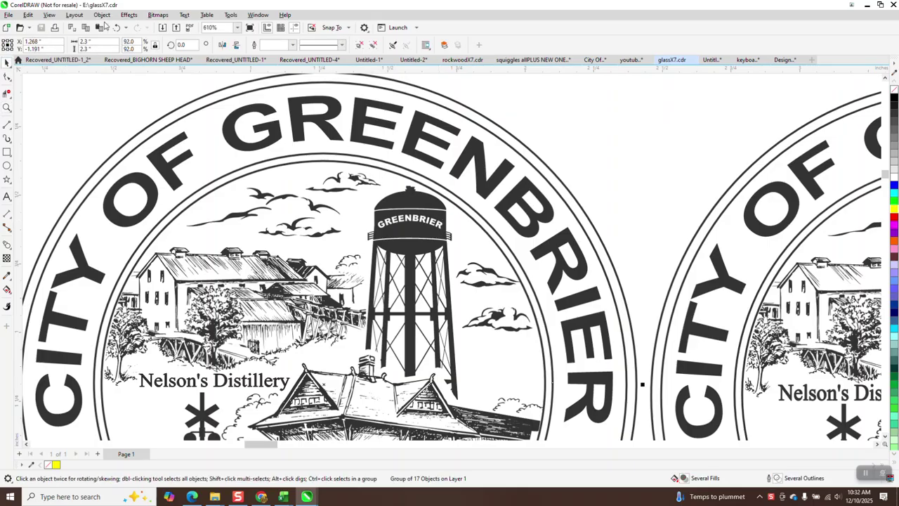
click(102, 15)
mouse_move(161, 174)
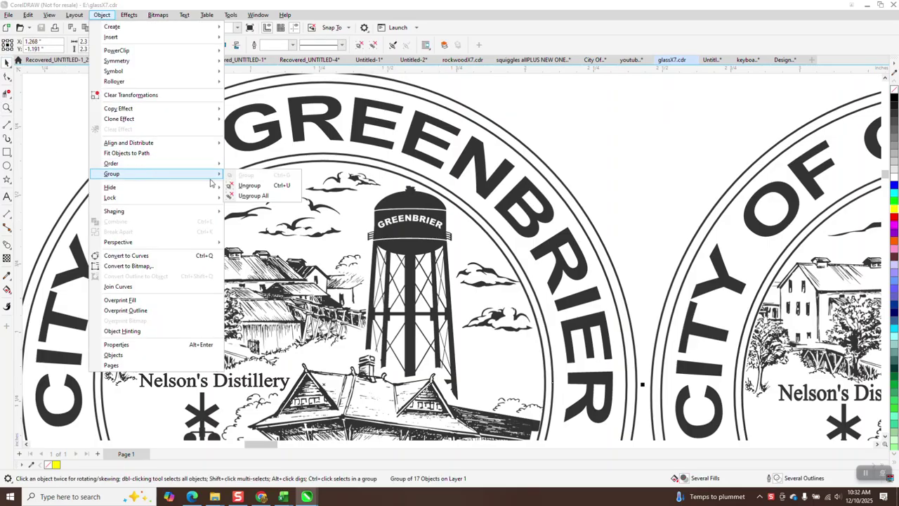
click(262, 187)
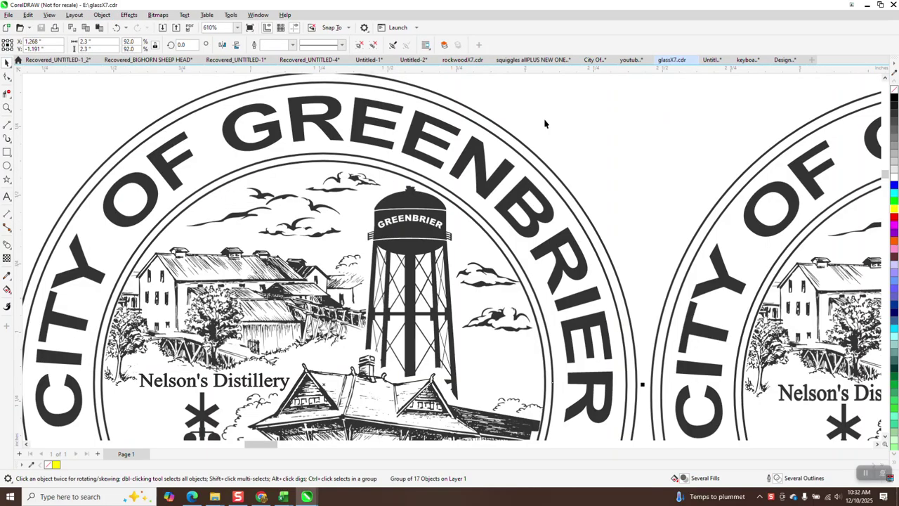
Step: Ungroup the nested group of 712 objects that holds the left seal's artwork
click(440, 213)
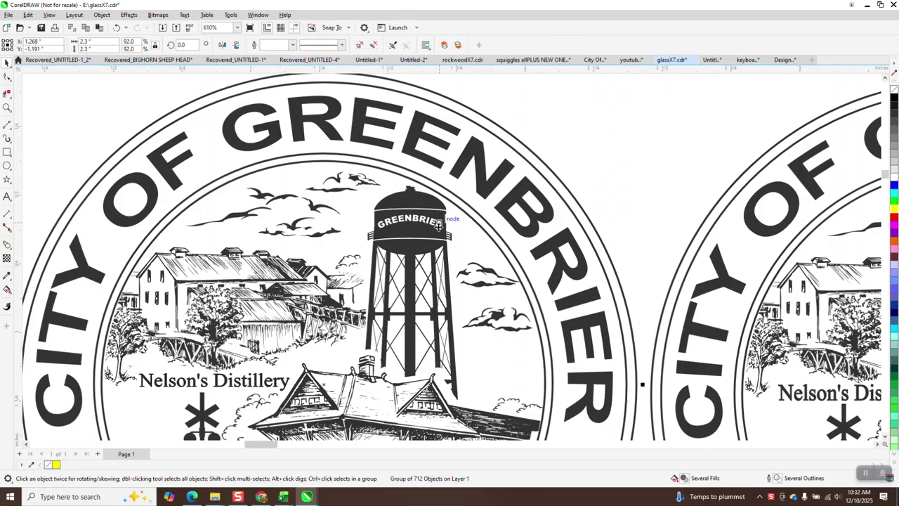
drag(596, 170, 342, 251)
click(397, 238)
click(101, 15)
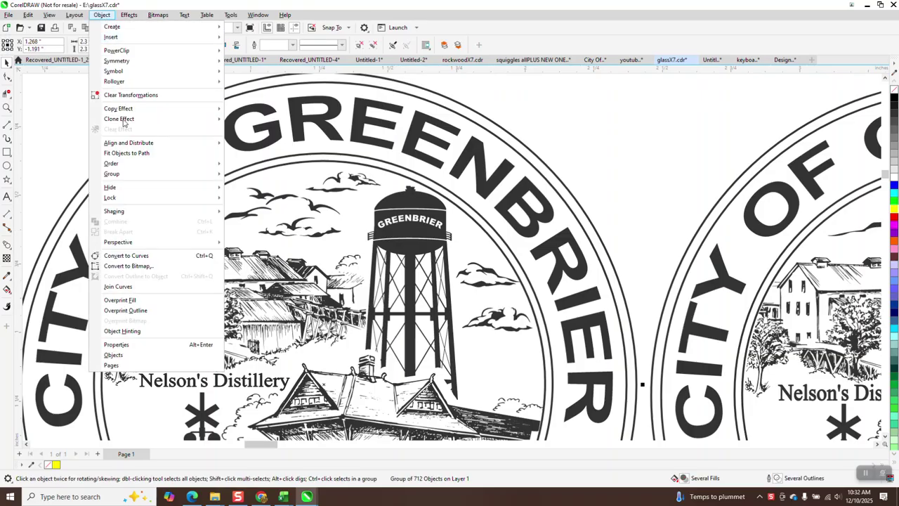
mouse_move(138, 173)
click(245, 185)
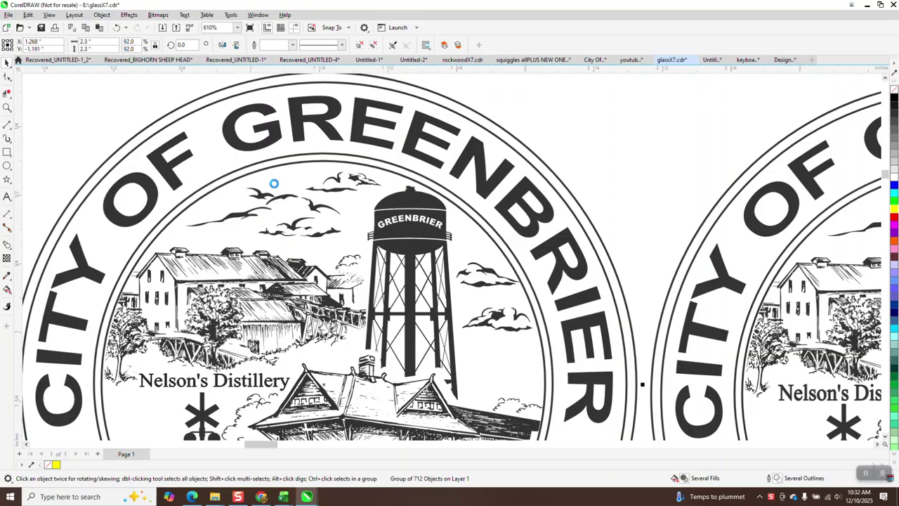
Step: Try moving the water tower out of the left seal, and undo the move
click(443, 214)
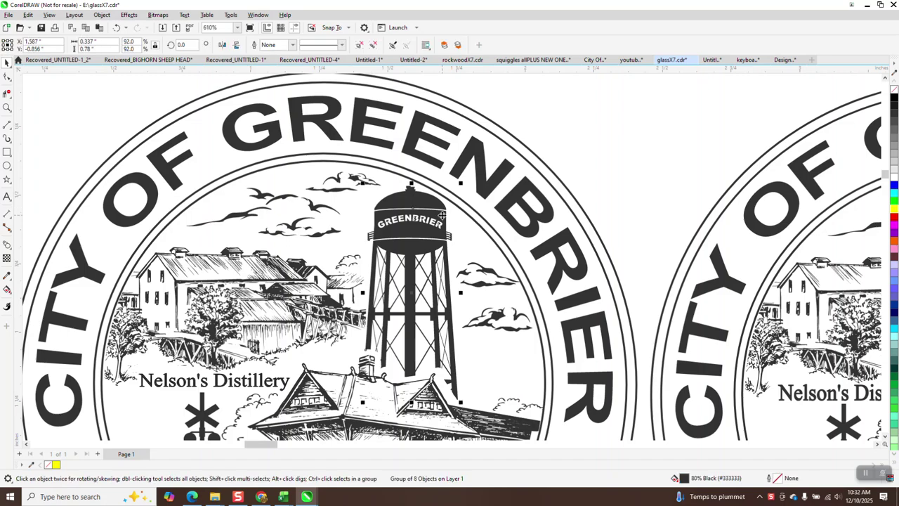
drag(442, 214, 665, 173)
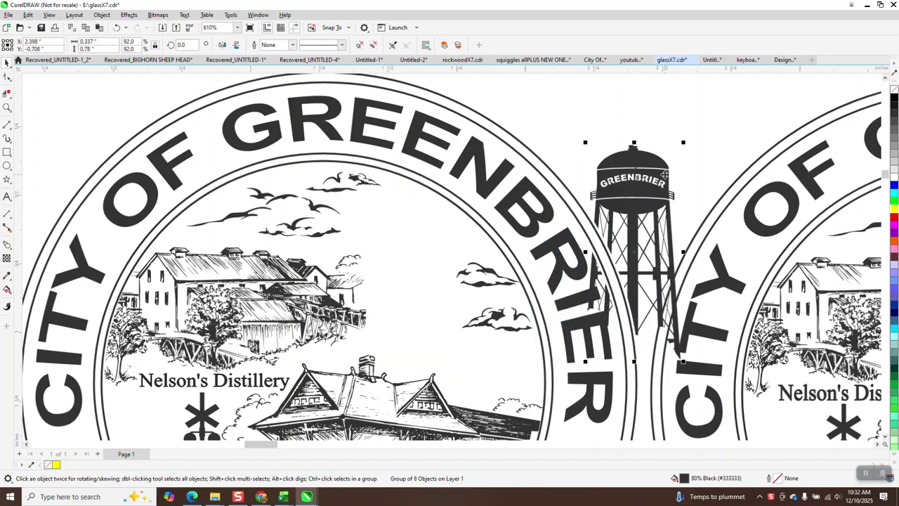
click(117, 27)
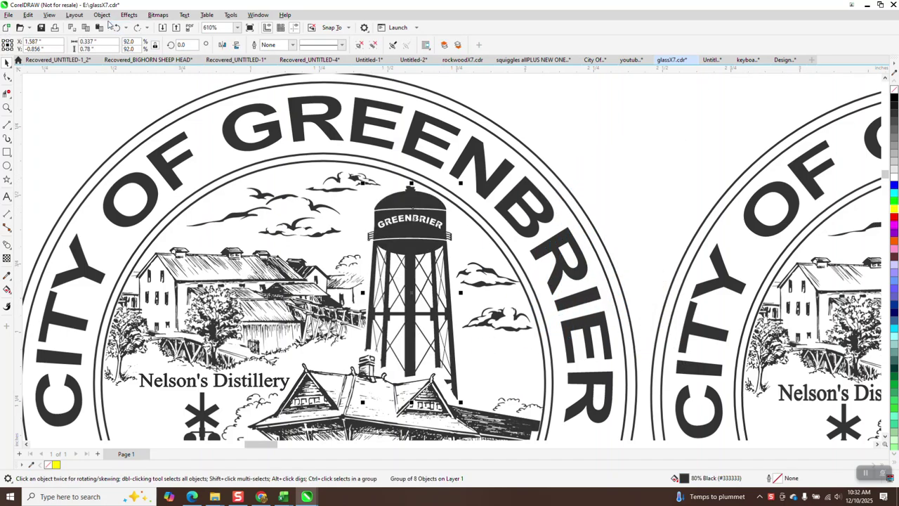
Step: Ungroup the left seal's water tower into separate curves
click(102, 14)
mouse_move(140, 175)
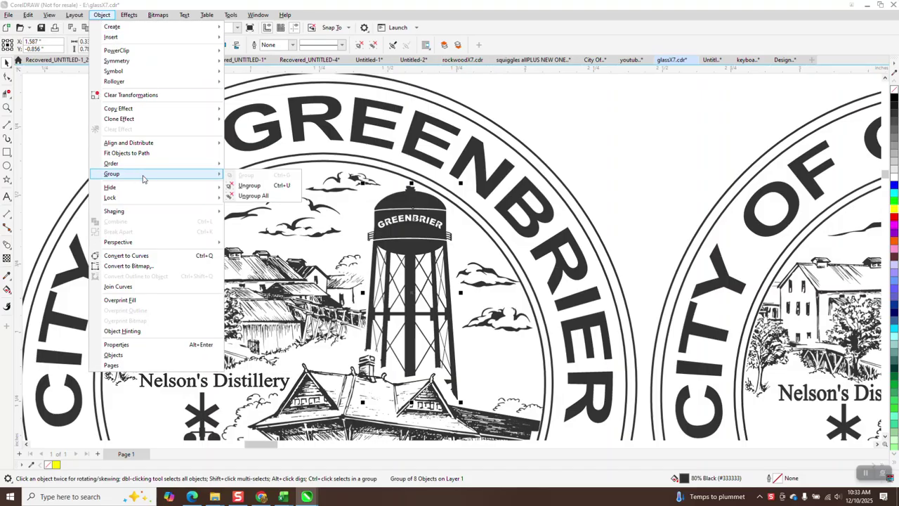
click(257, 192)
Step: Move the water tank's GREENBRIER lettering band 2 inches left of its original place, off the page
click(442, 217)
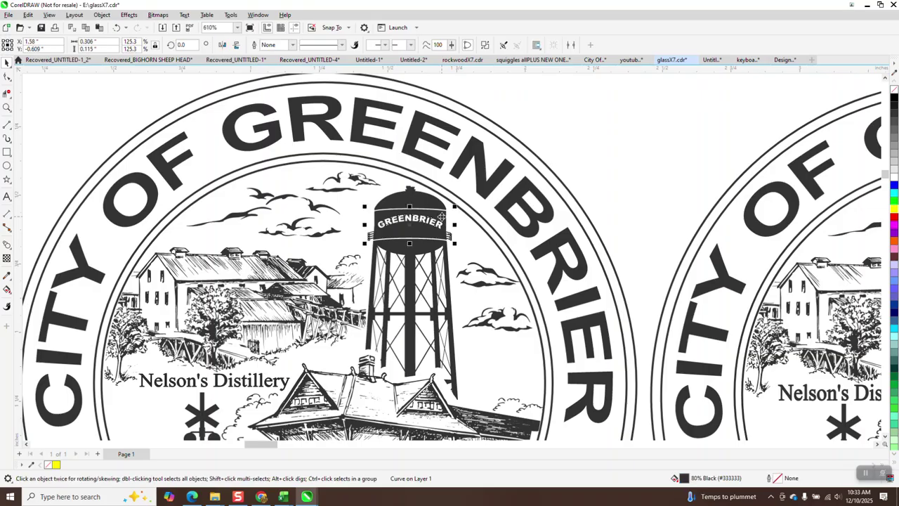
key(ctrl+x)
scroll(393, 218, down, 3)
key(ctrl+v)
scroll(373, 218, down, 3)
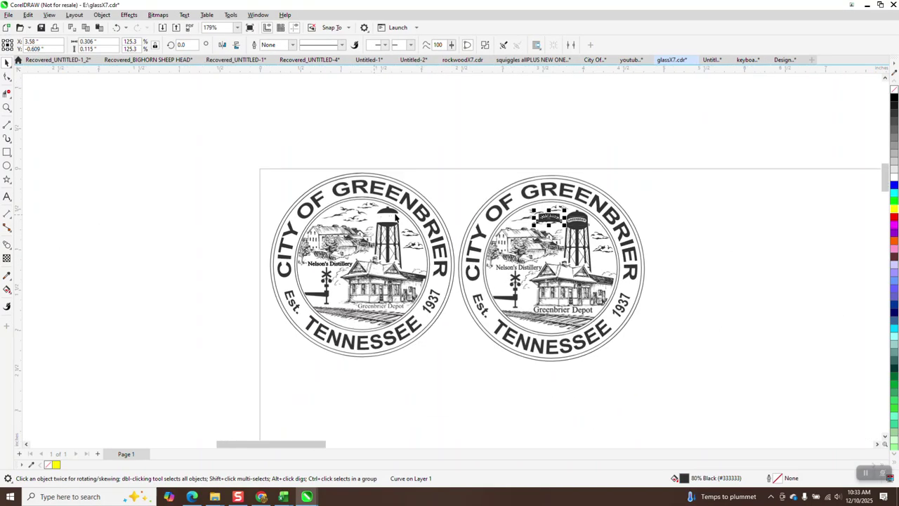
key(shift+Left)
key(shift+Left)
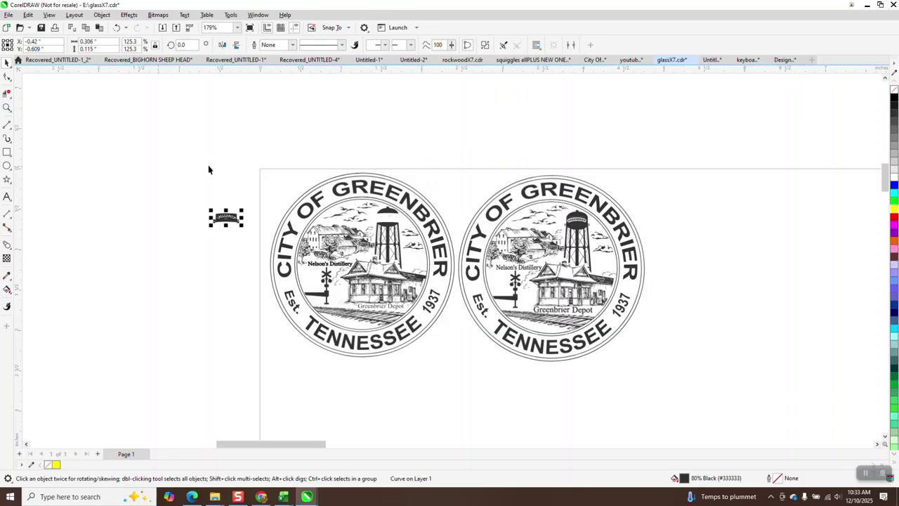
Step: Delete the five small letter centres left behind in the gap of the water tank
click(352, 190)
key(z)
drag(376, 214, 449, 253)
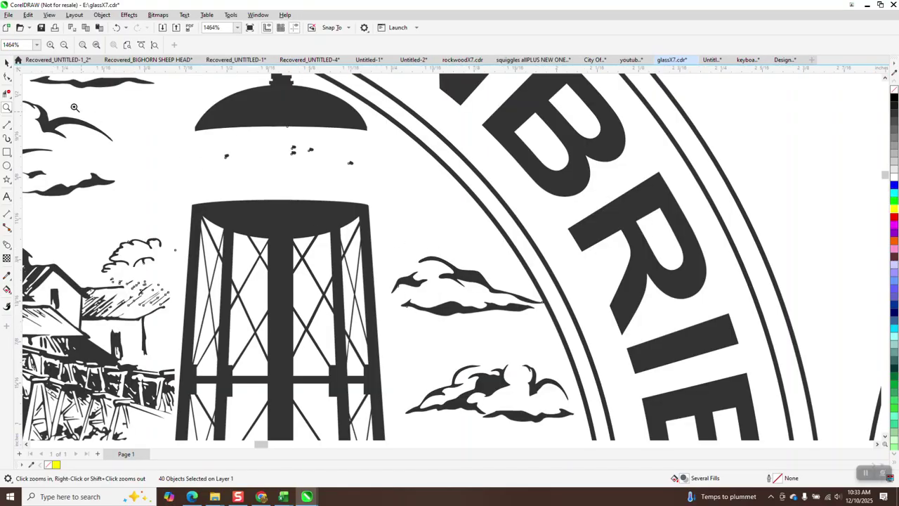
click(7, 62)
drag(691, 102, 173, 209)
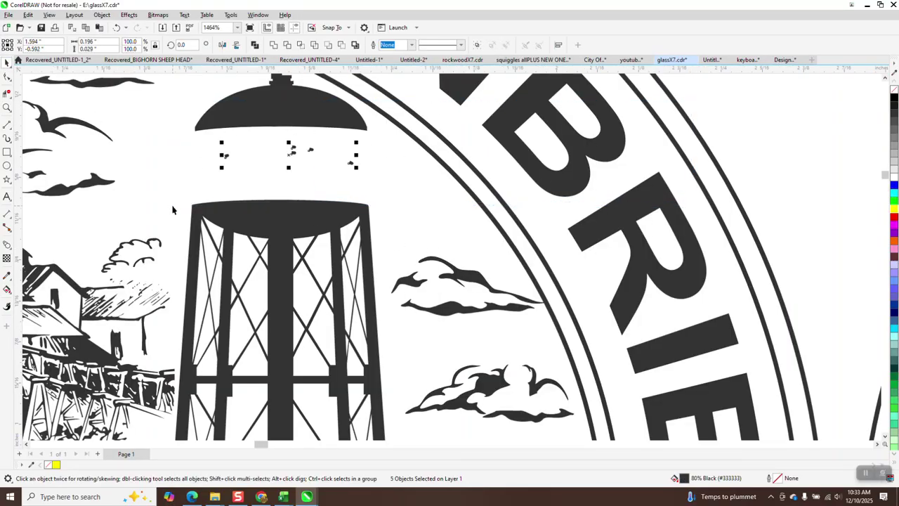
key(Delete)
Step: Inspect the detached lettering band and undo the deletion of the five letter centres
scroll(344, 276, down, 3)
scroll(343, 276, down, 4)
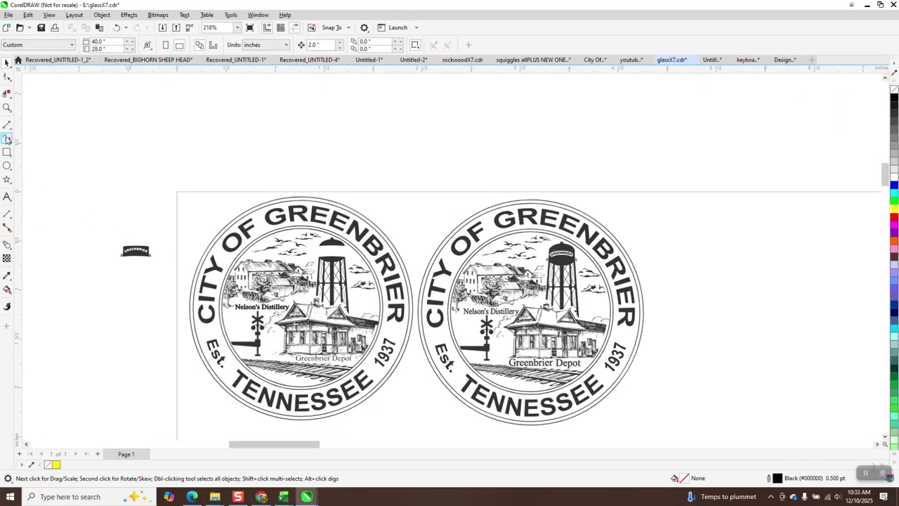
click(7, 107)
drag(113, 228, 180, 270)
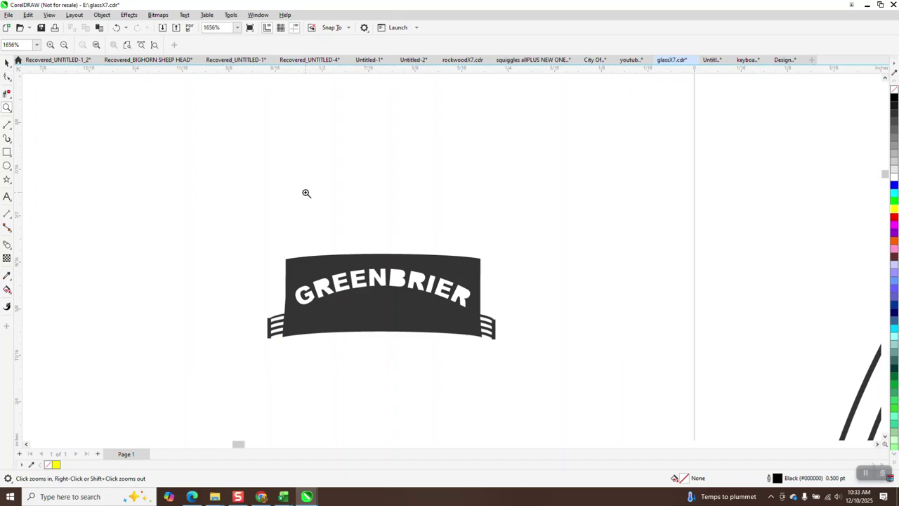
click(117, 27)
click(117, 27)
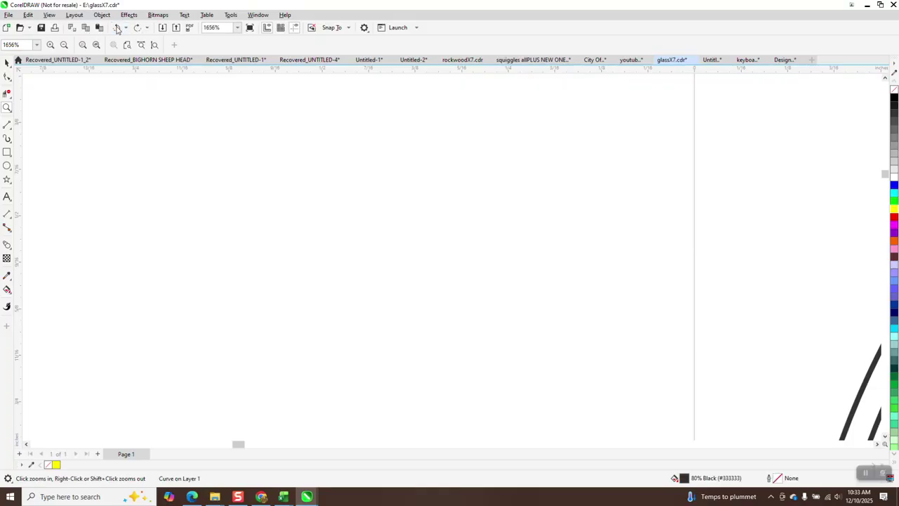
click(137, 27)
scroll(373, 212, down, 3)
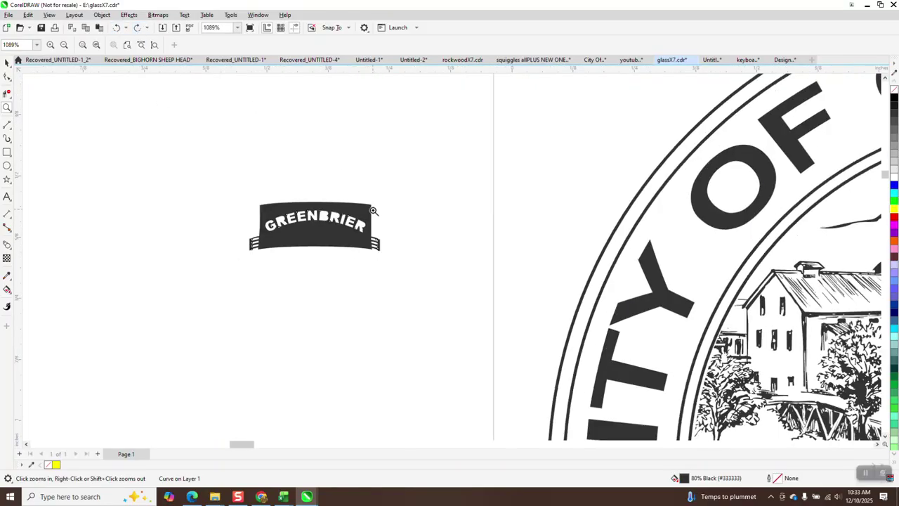
Step: Select the five letter centres in the tank gap and move them 2 inches left onto the detached band
scroll(373, 212, down, 4)
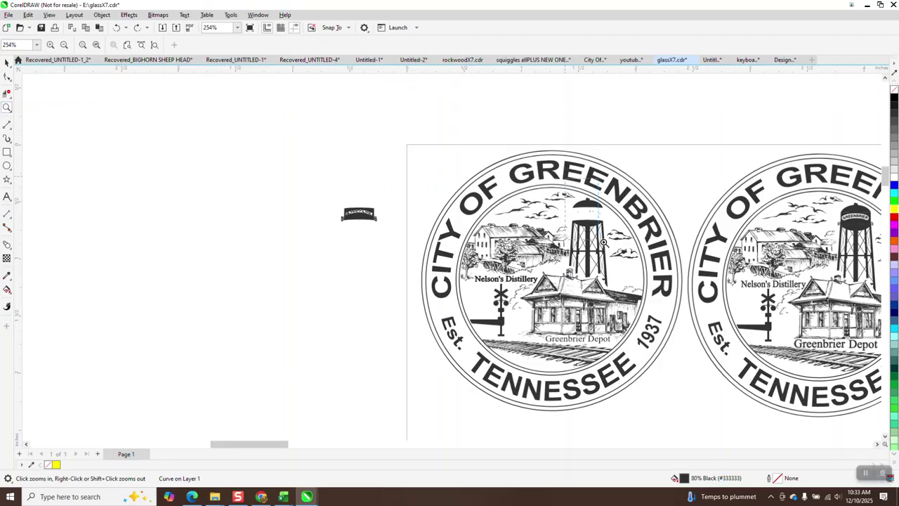
scroll(637, 249, up, 5)
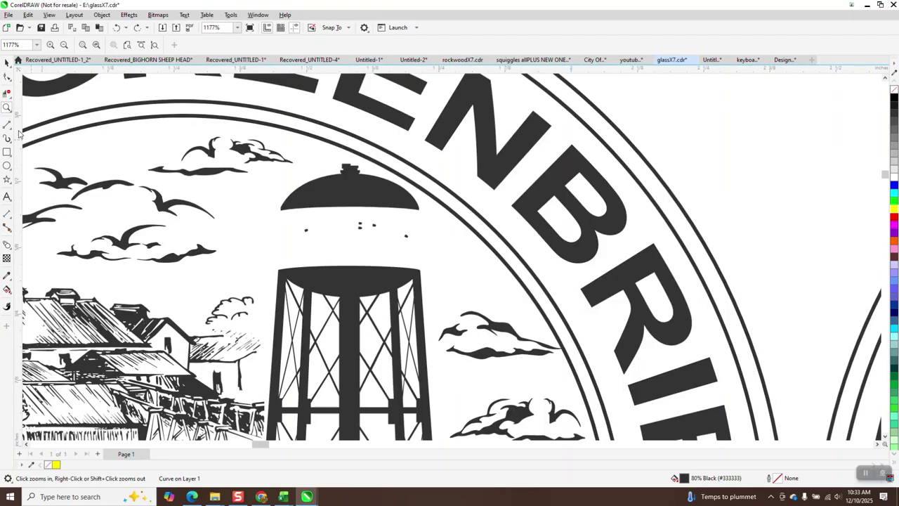
click(7, 61)
drag(660, 138, 249, 297)
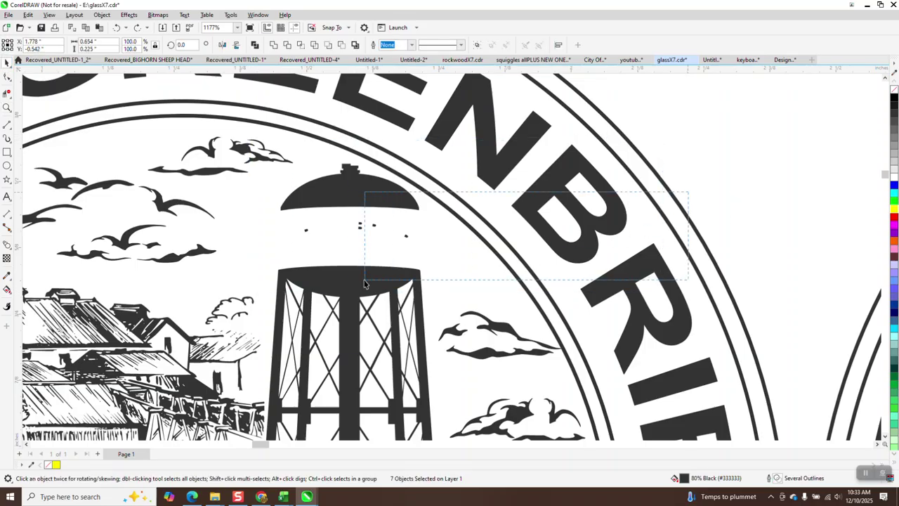
shift+click(274, 279)
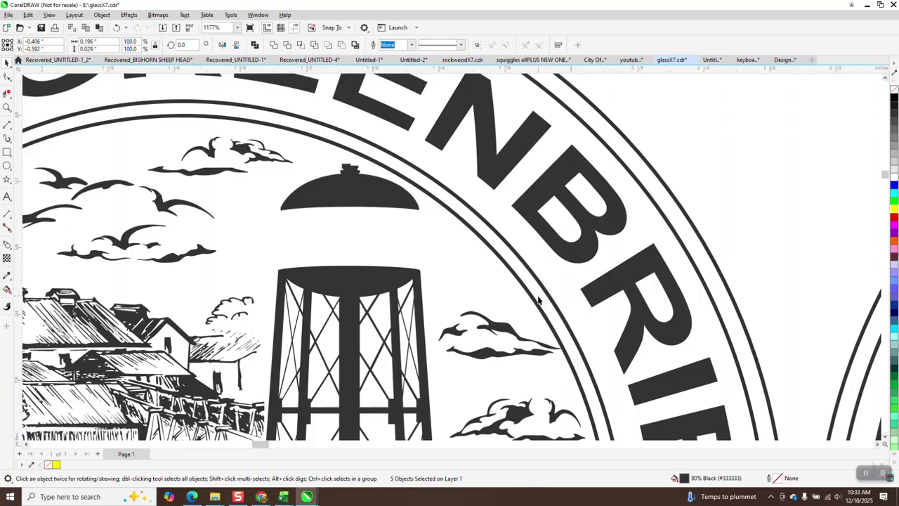
Step: Set the nudge distance to 0.5 inches and select the detached GREENBRIER band
scroll(538, 300, down, 3)
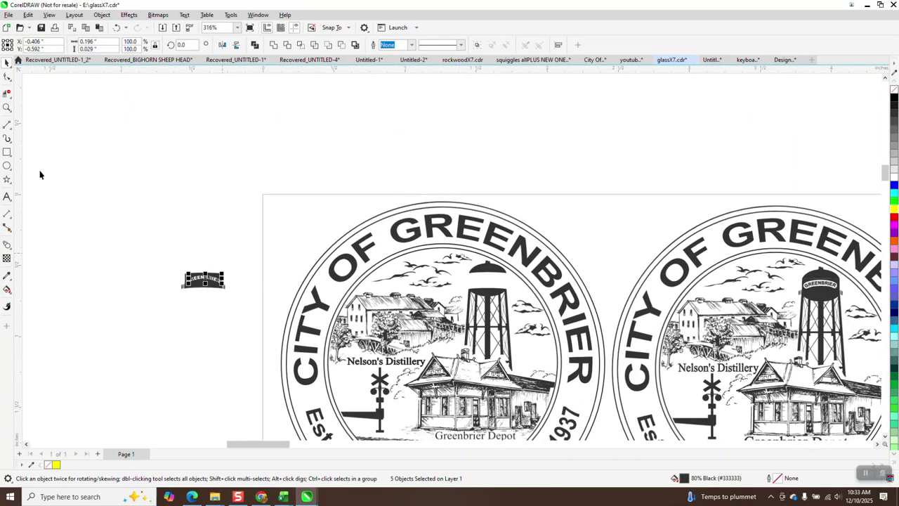
click(7, 108)
drag(171, 239, 246, 303)
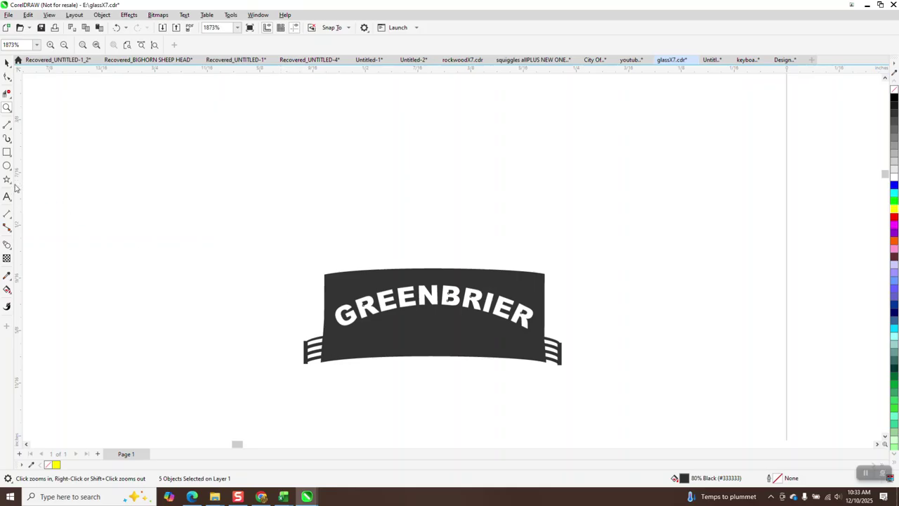
click(7, 62)
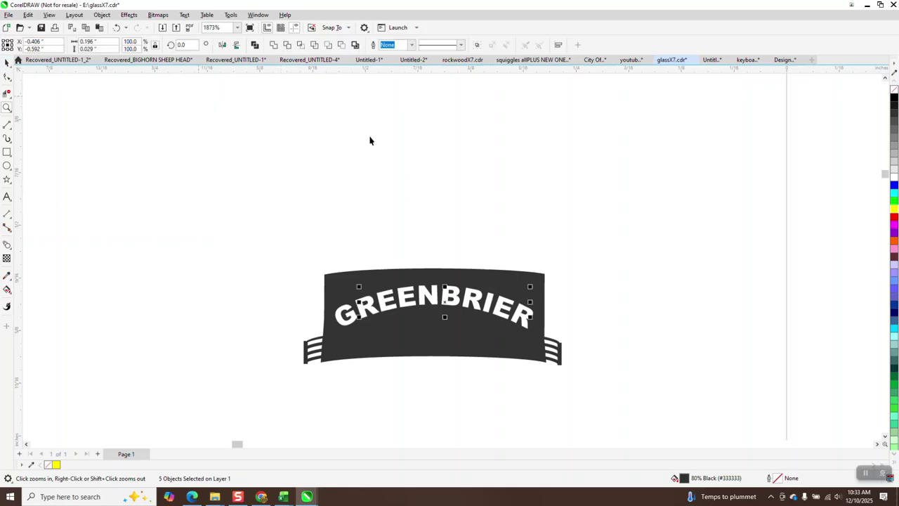
click(372, 139)
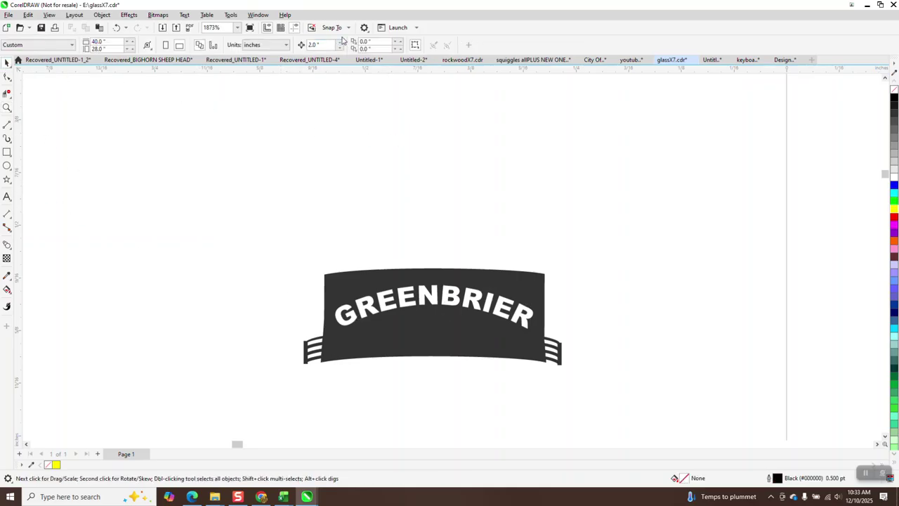
click(314, 44)
text(.5)
click(530, 279)
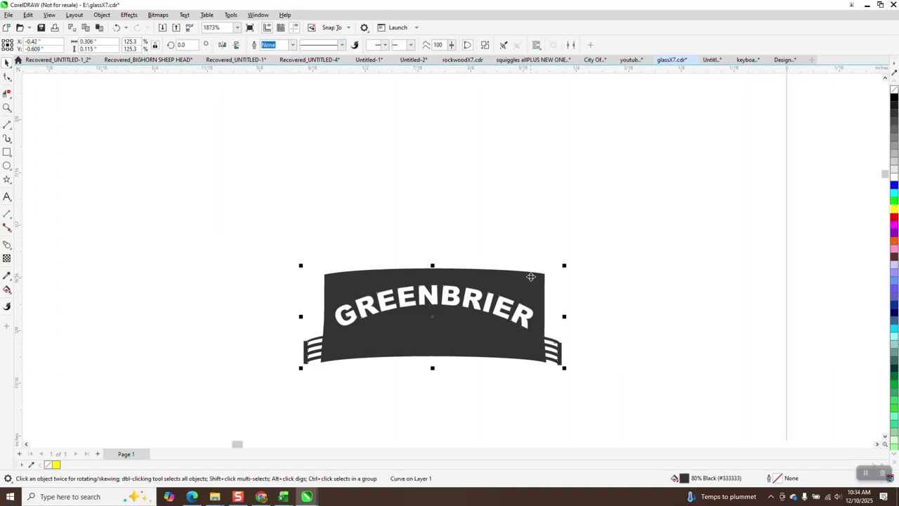
key(Delete)
key(ctrl+z)
Step: Smart-fill the GREENBRIER letter openings in blue, moving each filled letter 0.5 inches above the band
click(12, 298)
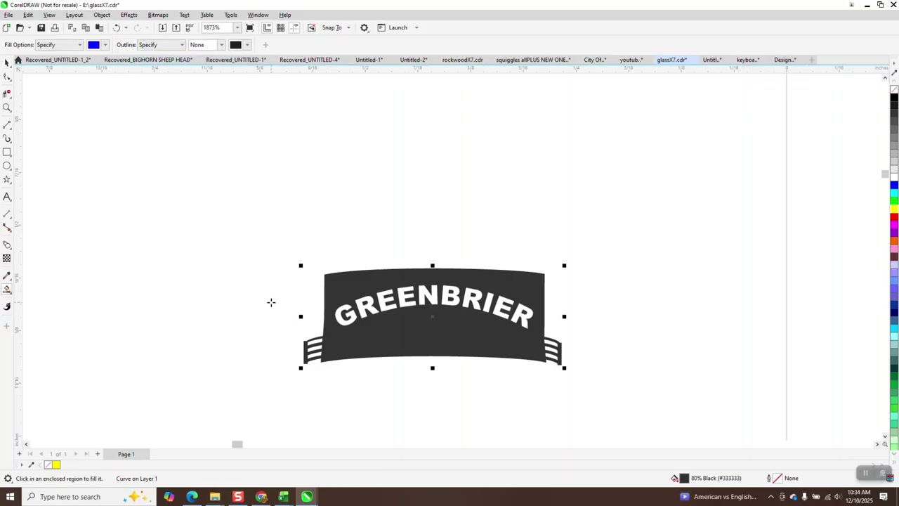
click(340, 317)
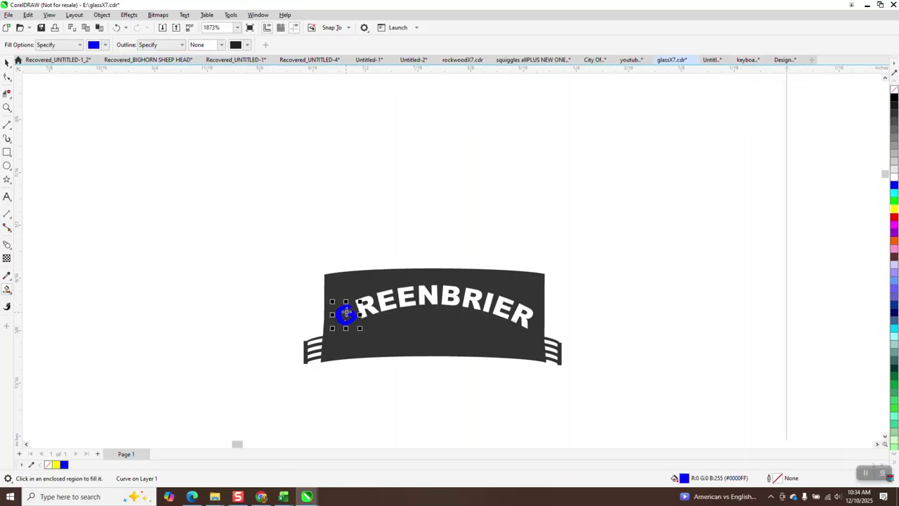
key(Delete)
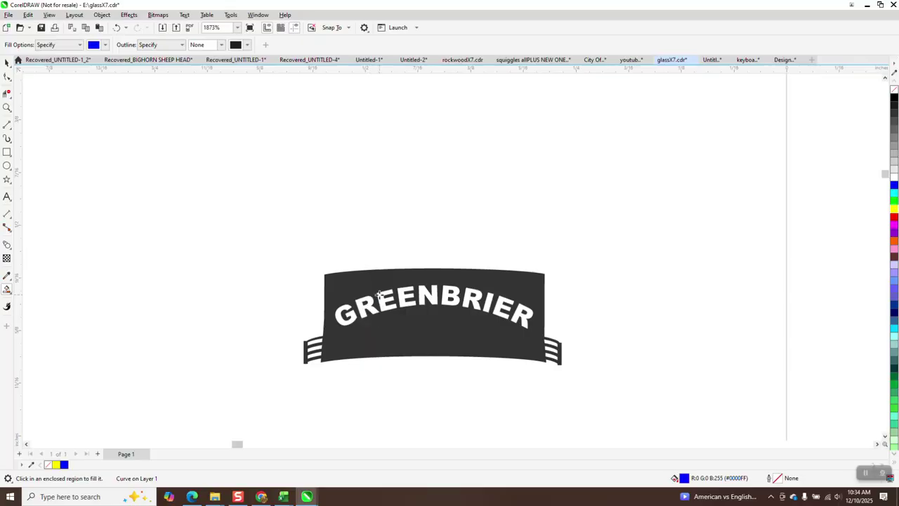
click(382, 292)
key(Delete)
click(401, 292)
key(Delete)
click(422, 289)
key(Delete)
click(455, 290)
key(Delete)
click(473, 295)
key(Delete)
click(490, 301)
key(Delete)
click(505, 302)
key(Delete)
click(528, 310)
key(Delete)
Step: Try shifting the GREENBRIER lettering band slightly downward, and undo the move
click(7, 62)
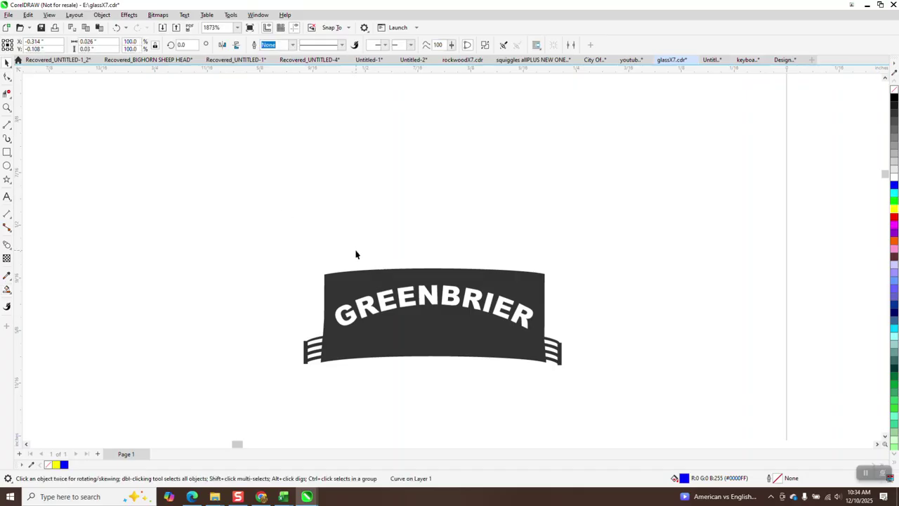
drag(444, 276, 454, 309)
click(116, 28)
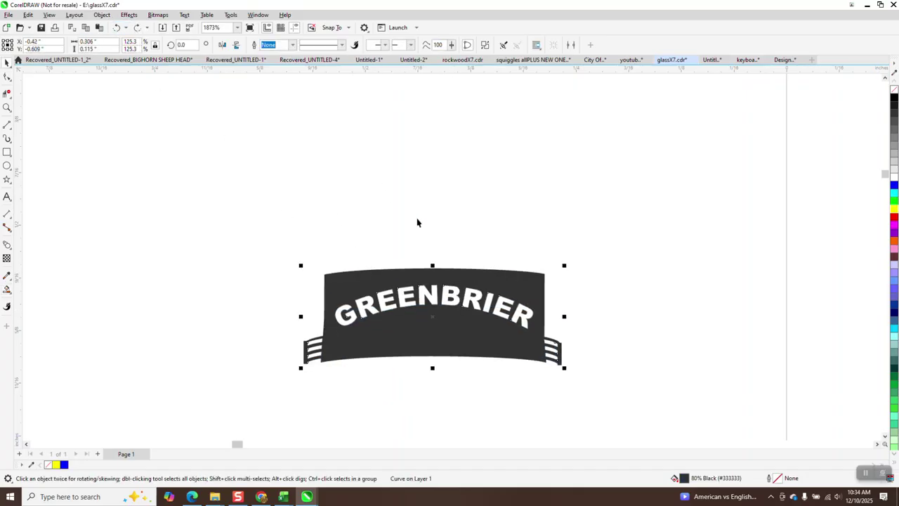
Step: Move the five letter centres 0.5 inches up from the band onto the blue GREENBRIER letters
shift+click(460, 309)
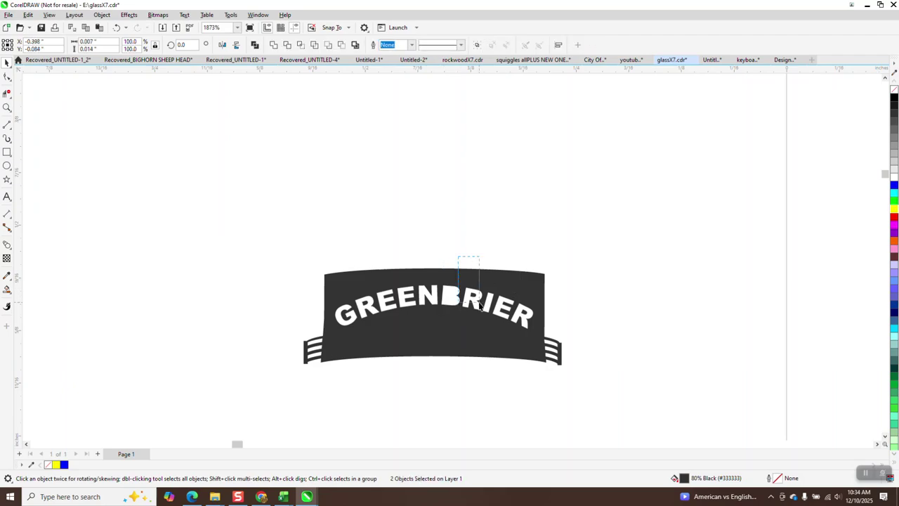
click(490, 307)
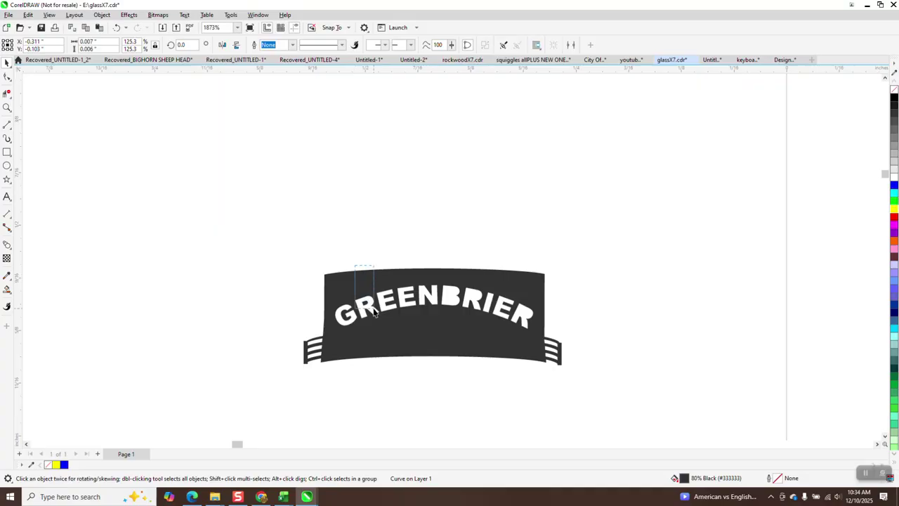
scroll(309, 296, down, 2)
scroll(308, 178, down, 1)
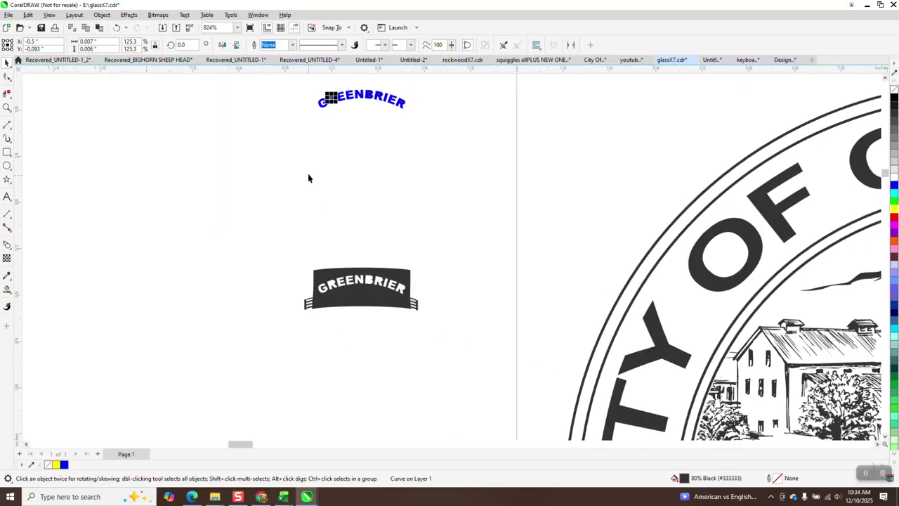
drag(448, 136, 452, 135)
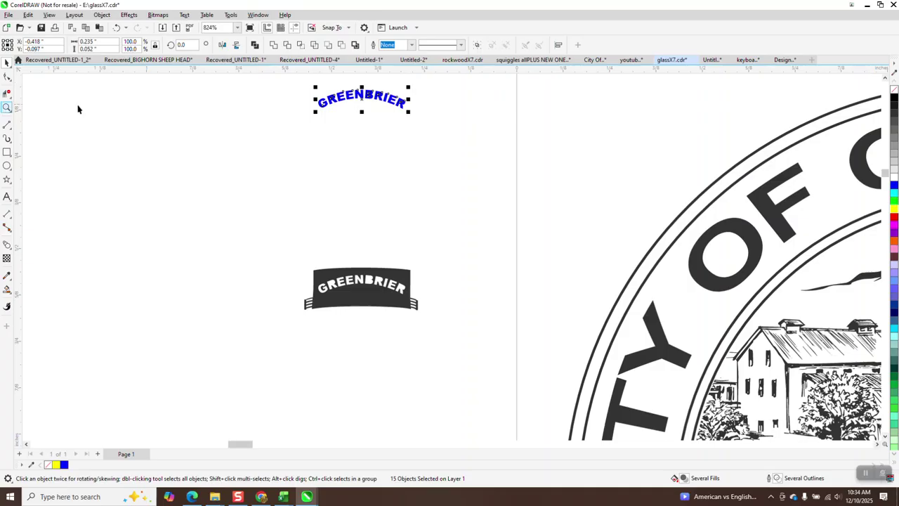
click(7, 108)
drag(295, 83, 399, 136)
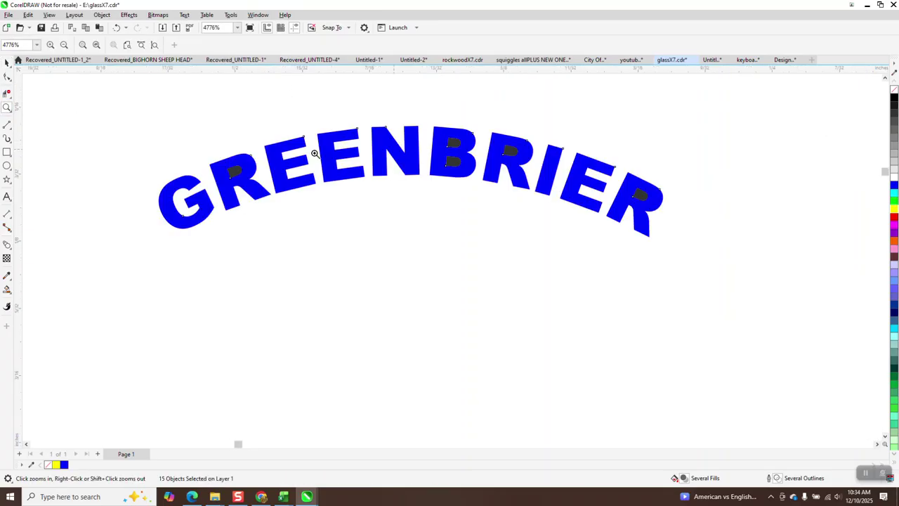
click(6, 62)
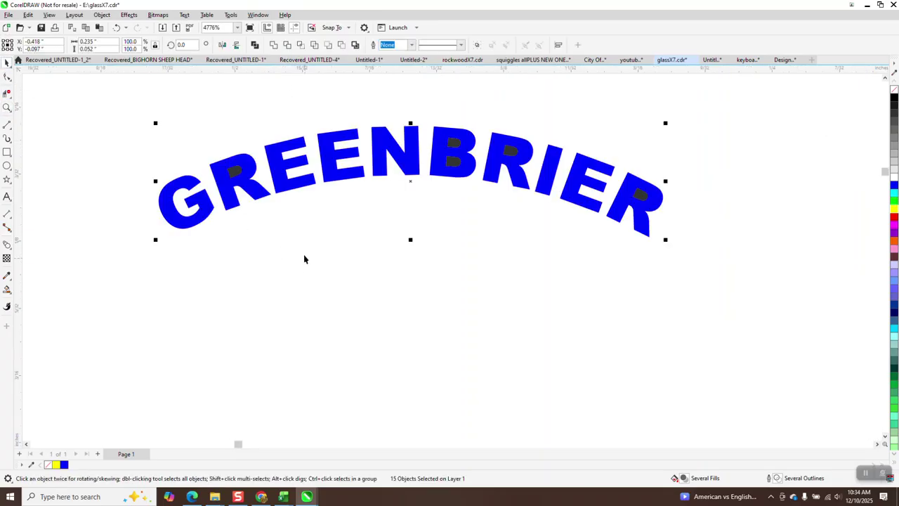
Step: Undo the letter-centre moves so the centres go back onto the band
click(117, 30)
click(117, 29)
click(117, 30)
click(118, 29)
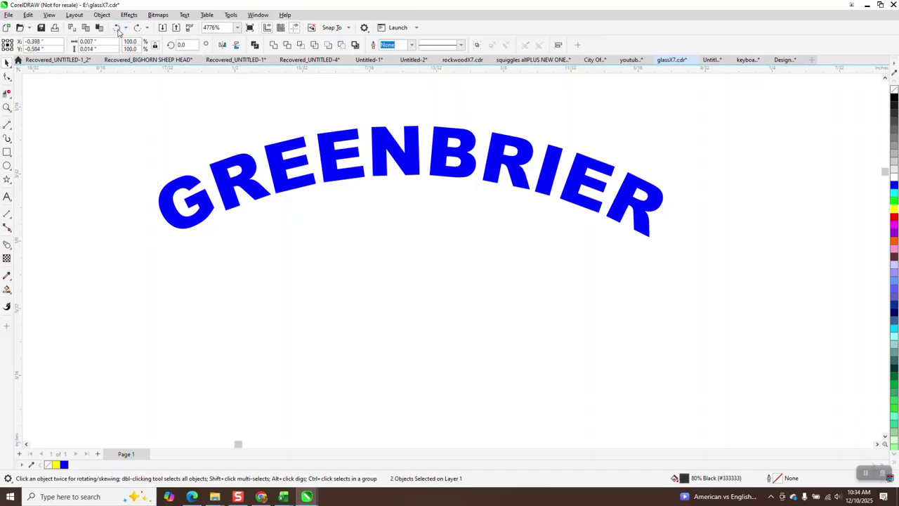
Step: Recolor the ten blue GREENBRIER letters dark gray (#4D4D4D)
drag(122, 127, 754, 251)
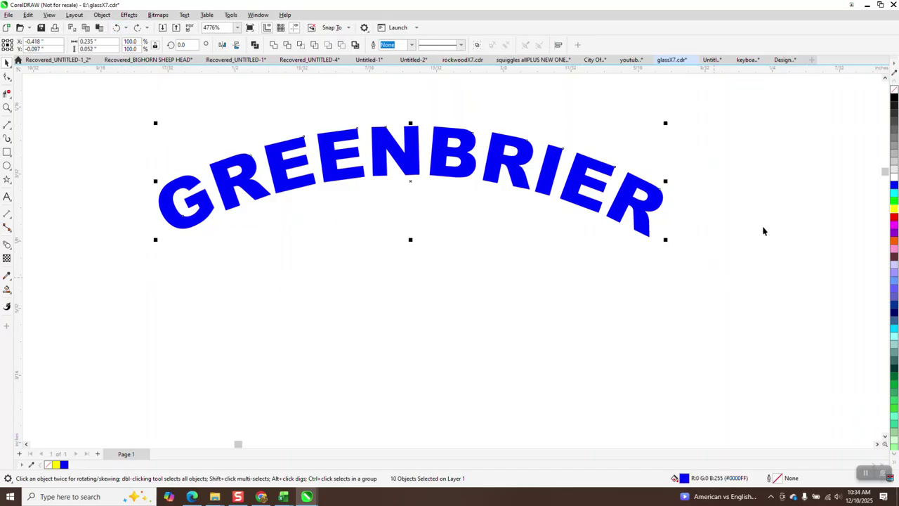
click(894, 122)
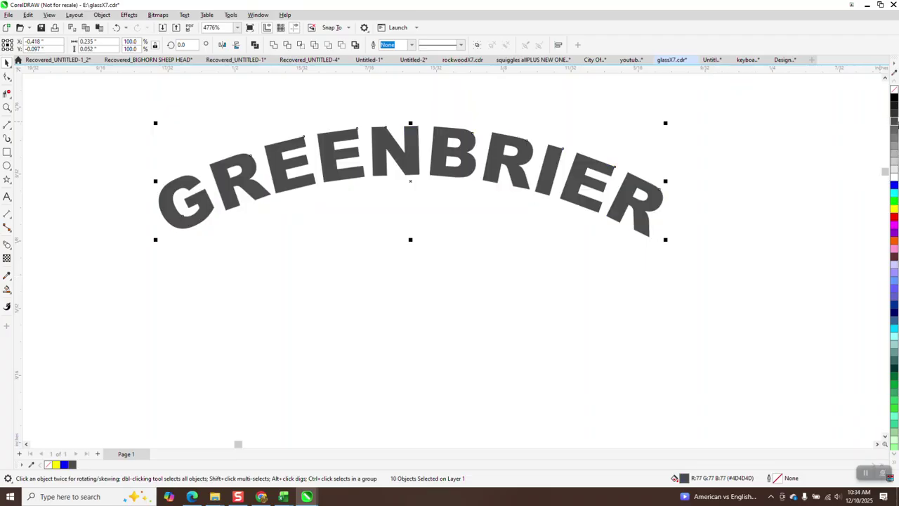
Step: Remove the fill from the lower GREENBRIER band and its letter centres and give them a black hairline outline
scroll(312, 197, down, 3)
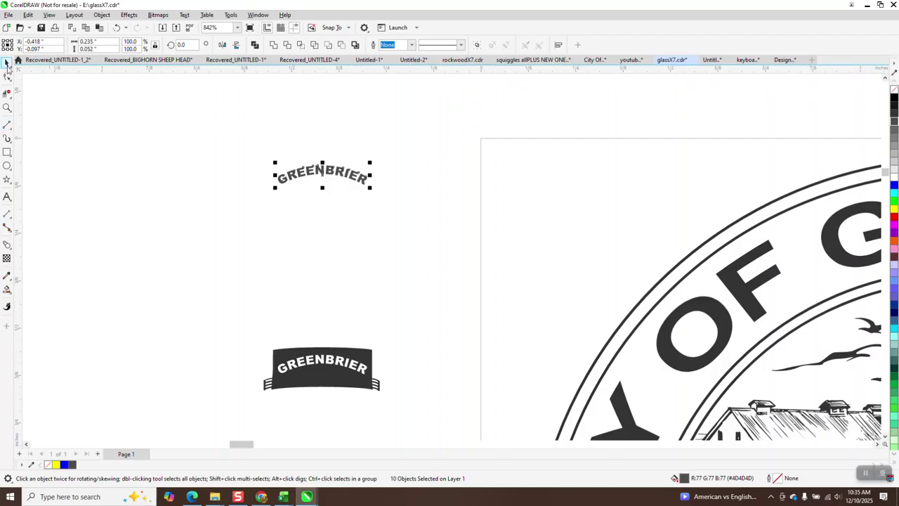
drag(253, 320, 448, 426)
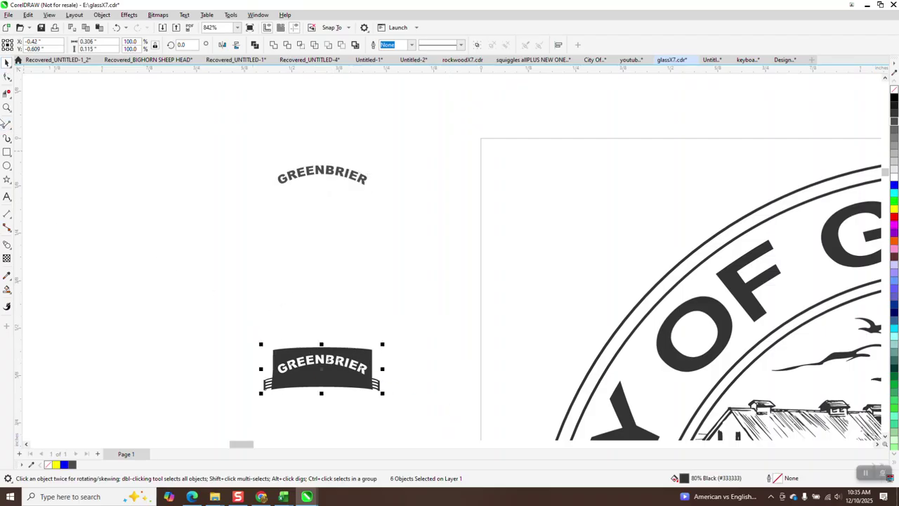
click(7, 107)
drag(257, 326, 397, 408)
click(7, 61)
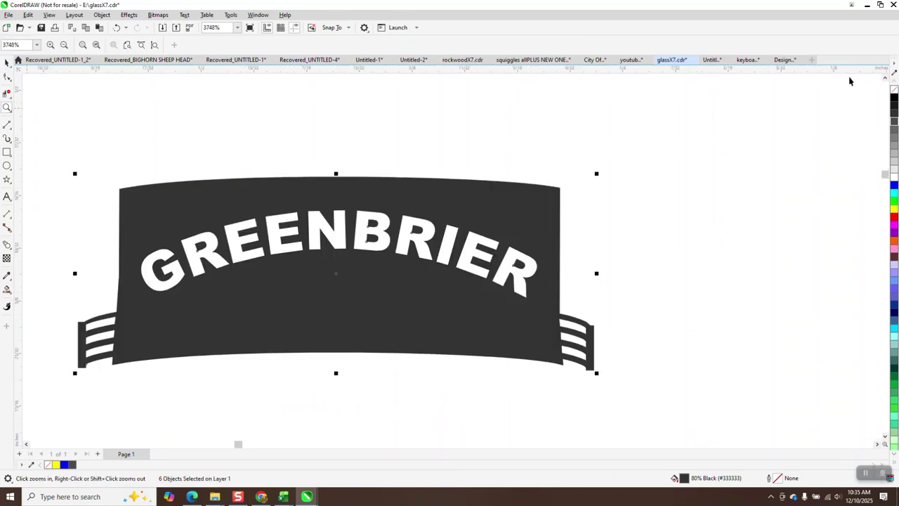
click(894, 89)
right_click(894, 99)
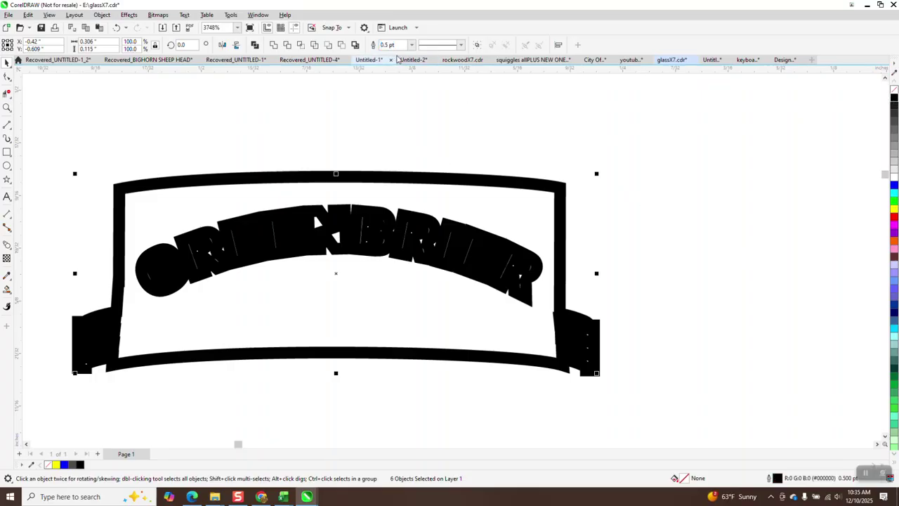
click(411, 44)
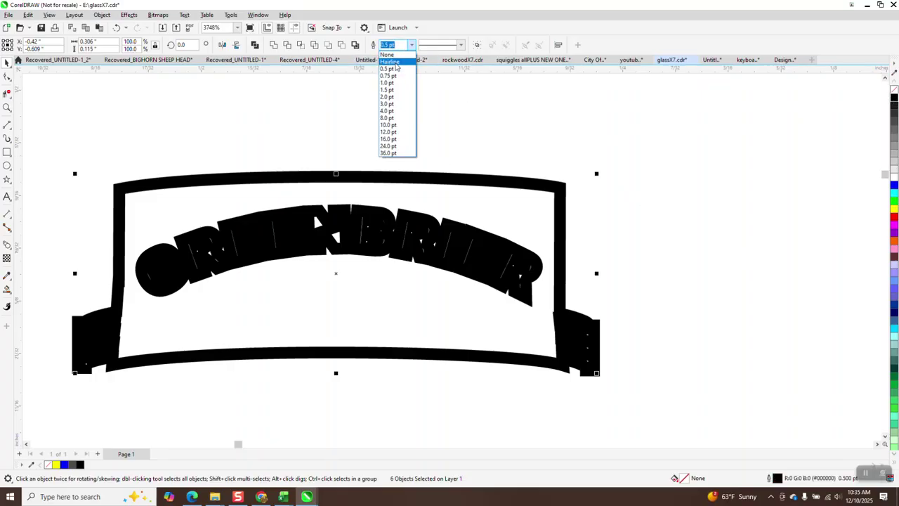
click(391, 60)
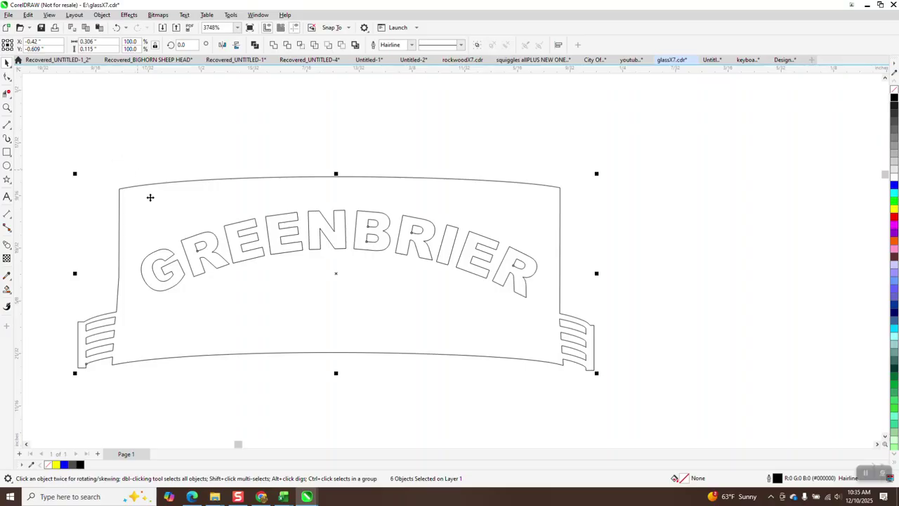
Step: Select and delete the five letter-centre outlines inside the band's GREENBRIER lettering
click(102, 14)
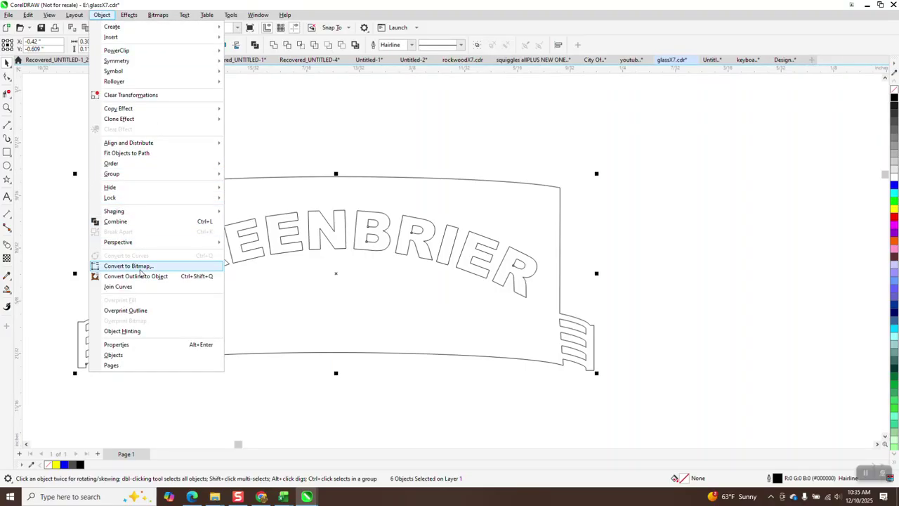
mouse_move(127, 174)
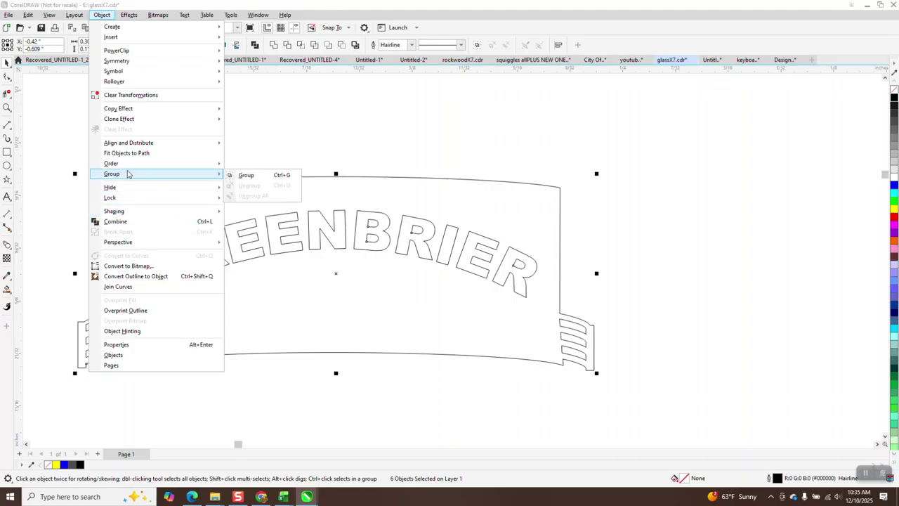
click(292, 133)
drag(138, 160, 545, 318)
click(539, 242)
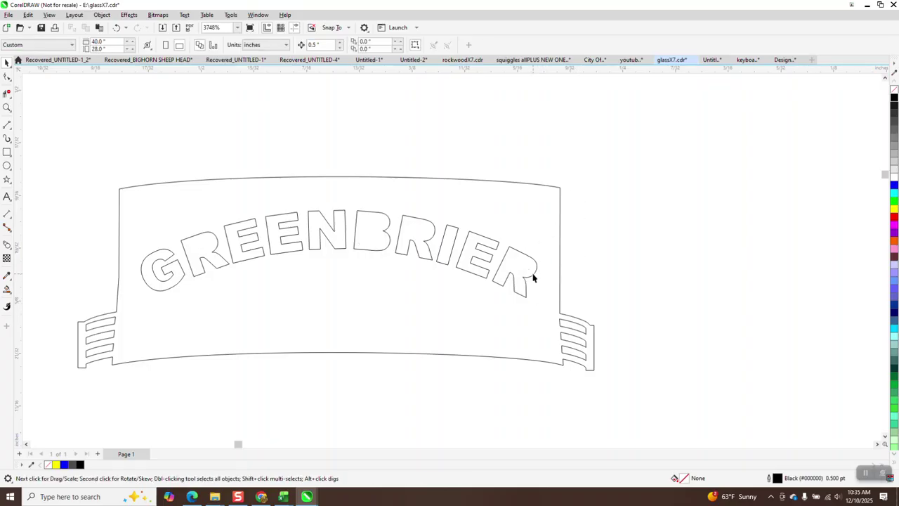
Step: Break the band curve apart and delete its ten GREENBRIER letter outlines
click(534, 278)
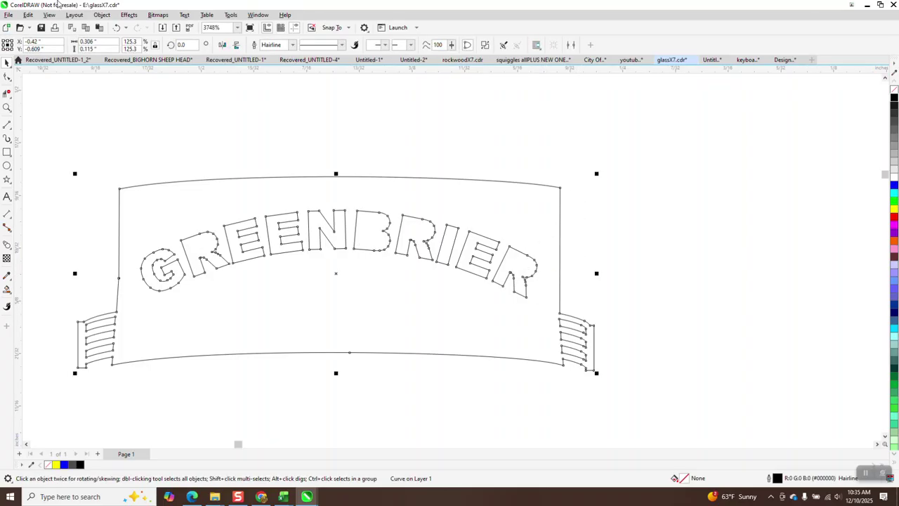
click(102, 14)
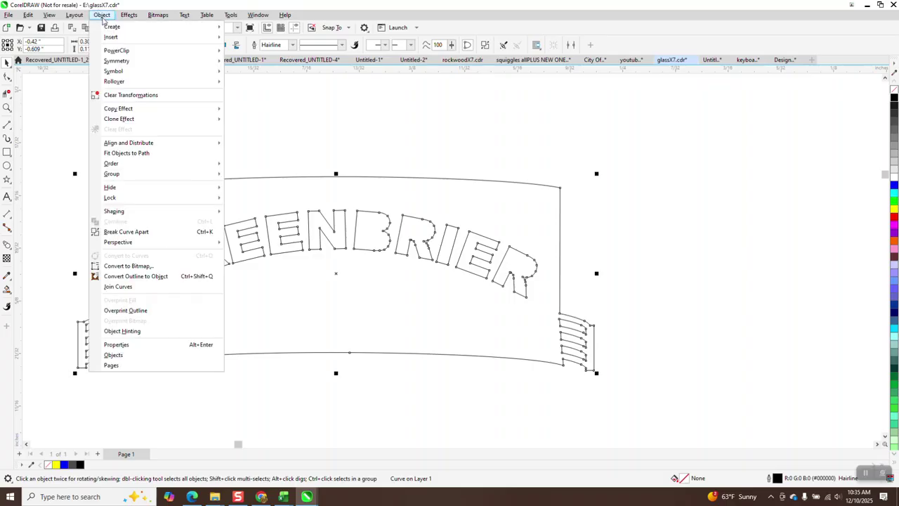
click(124, 232)
drag(133, 165, 551, 321)
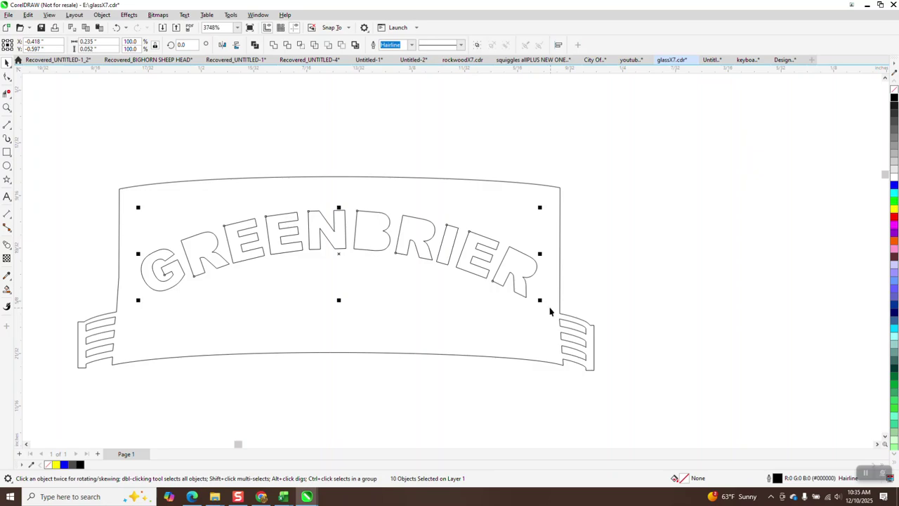
key(Delete)
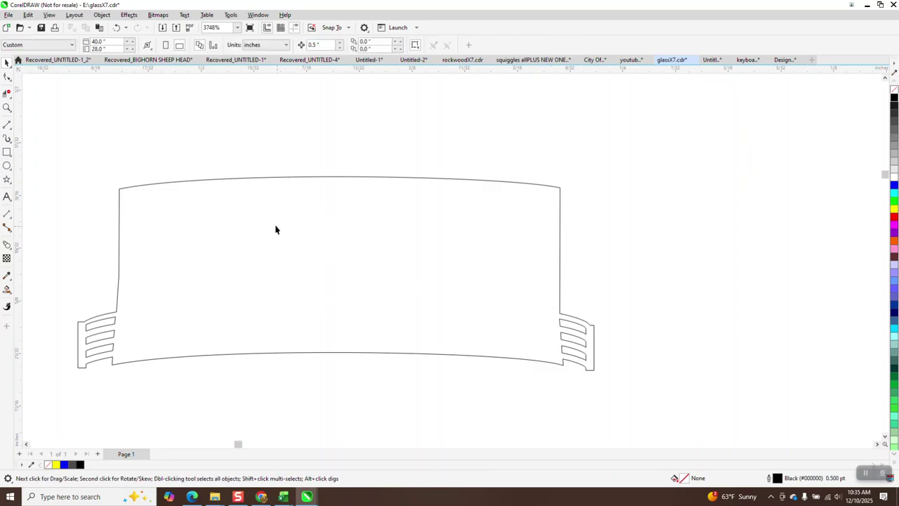
Step: Select the tank's outer outline, try a 0.5 pt line width on it, and undo the change
click(268, 183)
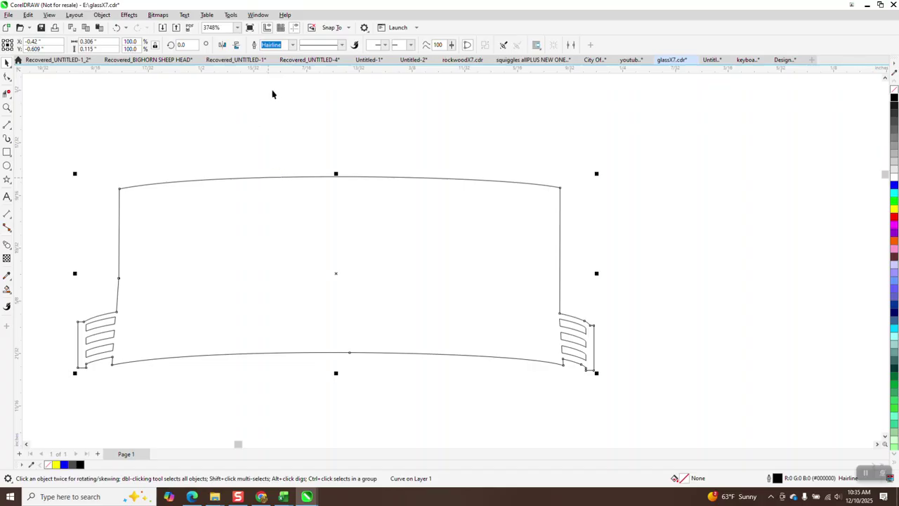
click(293, 45)
click(271, 69)
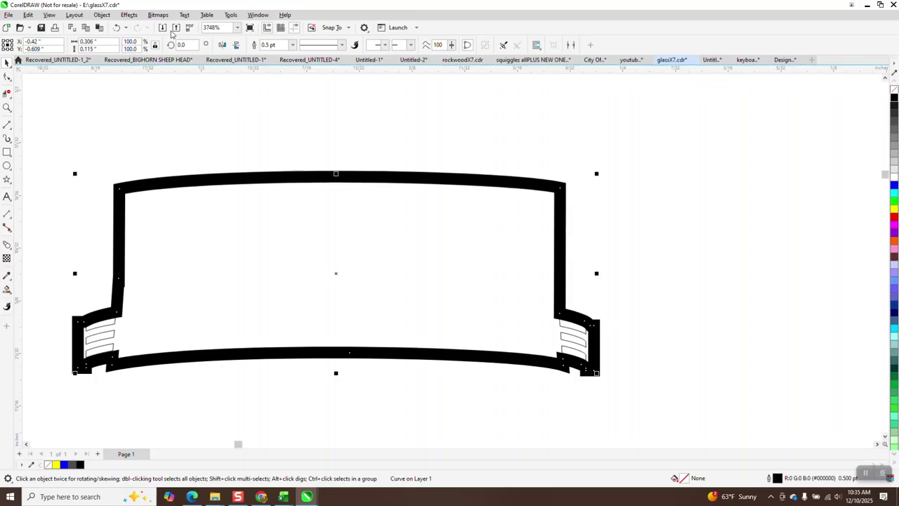
click(117, 27)
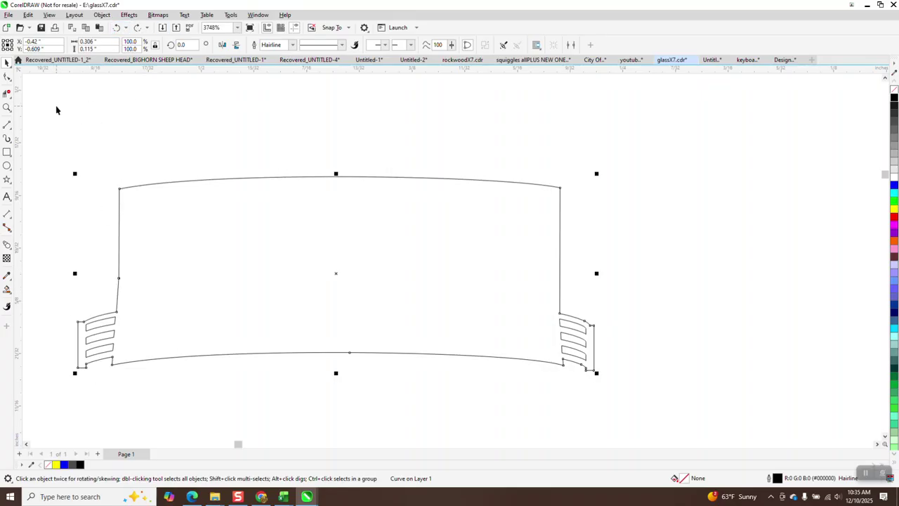
Step: Try a one-step inside contour with a 0.02 inch offset on the tank outline, and undo it
click(128, 15)
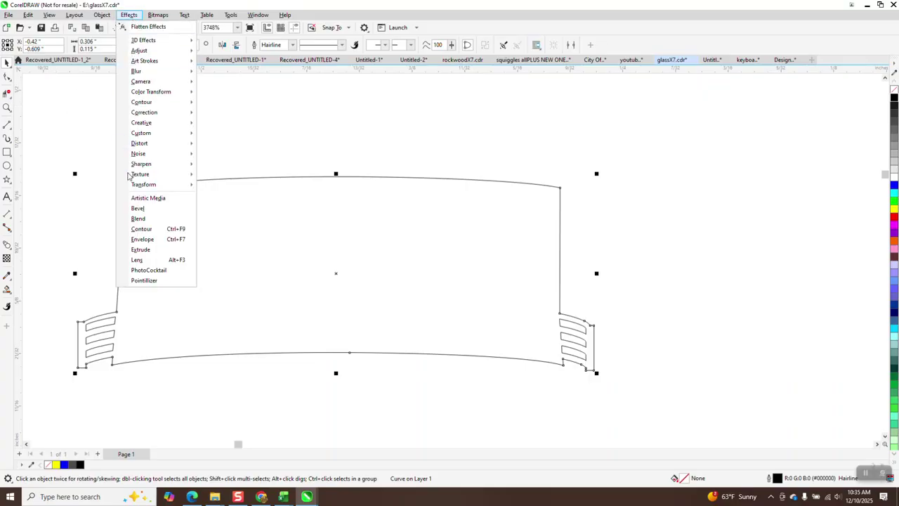
click(140, 228)
click(808, 114)
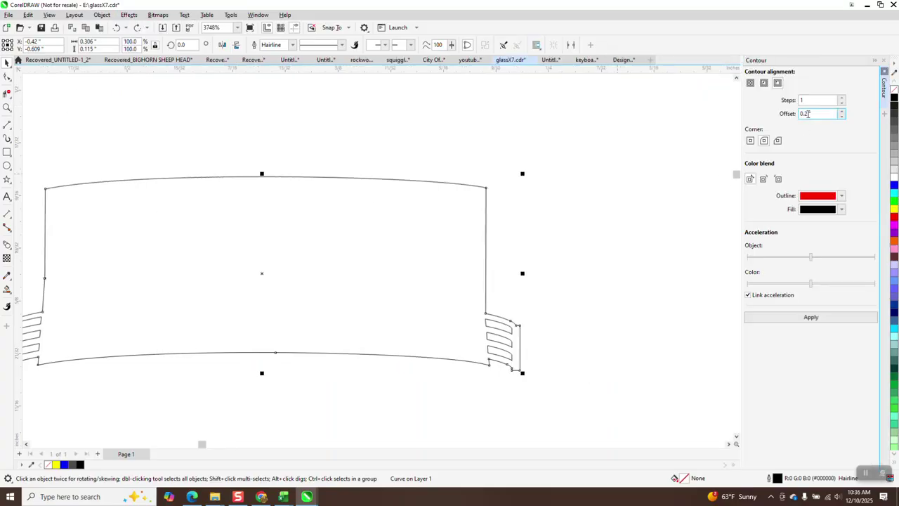
click(763, 82)
drag(818, 114, 792, 122)
text(.02)
click(811, 316)
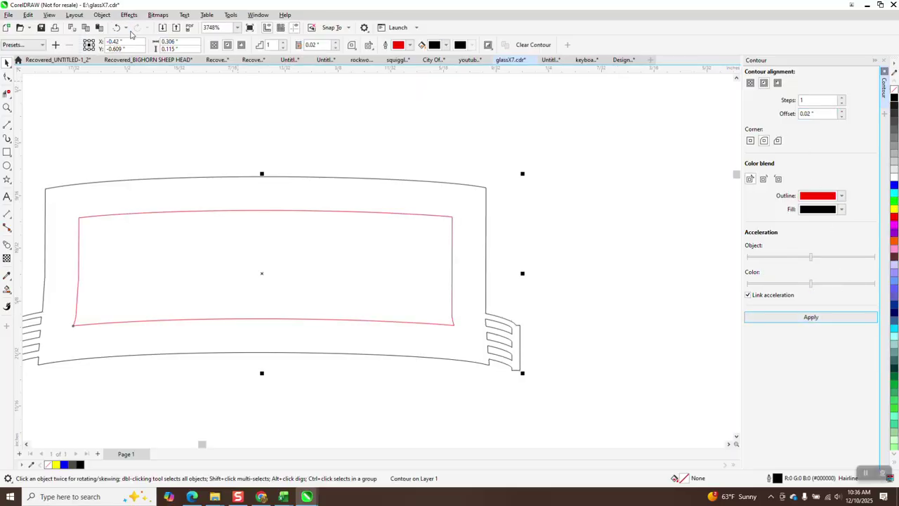
click(116, 27)
Step: Apply the inside contour to the tank outline with a 0.002 inch offset
drag(819, 115, 788, 120)
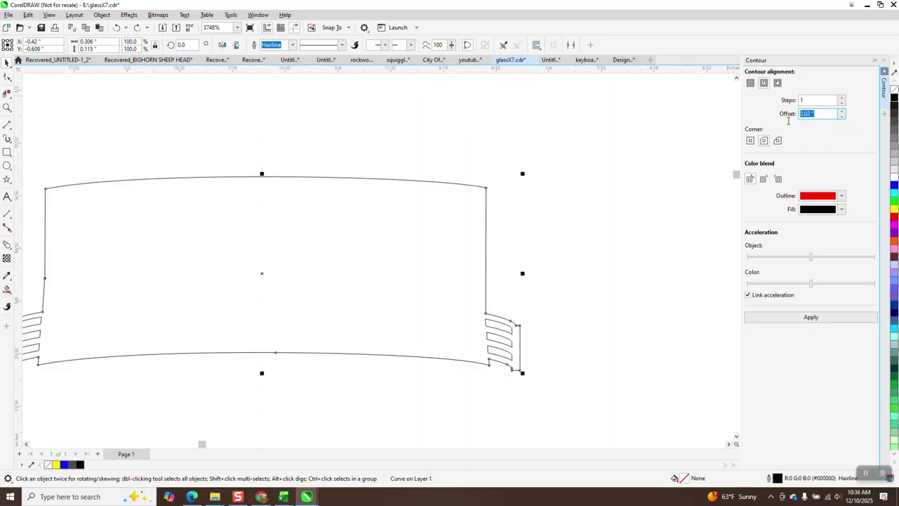
text(.0)
click(810, 316)
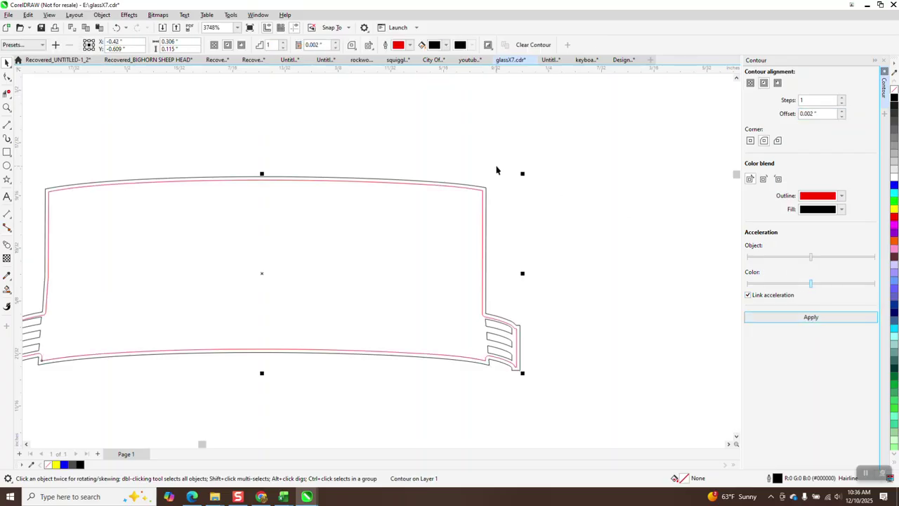
Step: Examine how the inside contour runs past the slots of the tank's left railing
scroll(498, 166, down, 1)
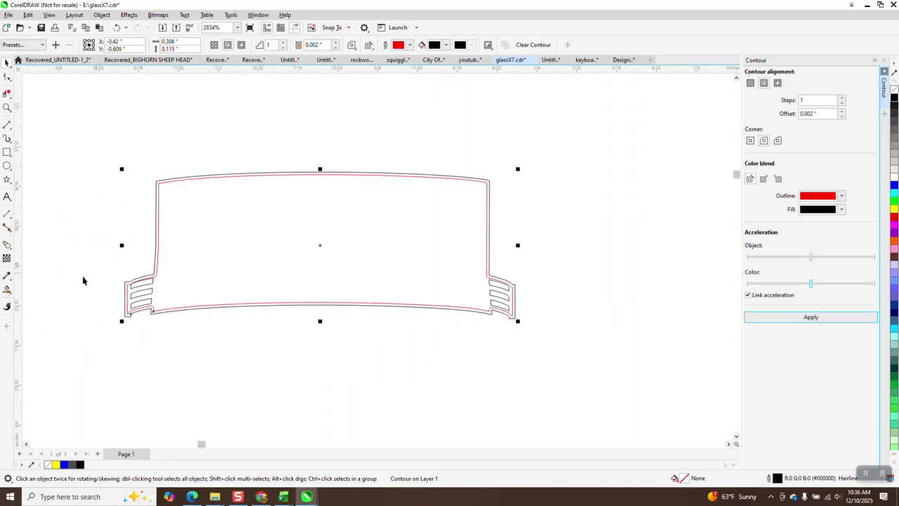
click(7, 107)
drag(110, 274, 214, 321)
click(7, 61)
click(7, 106)
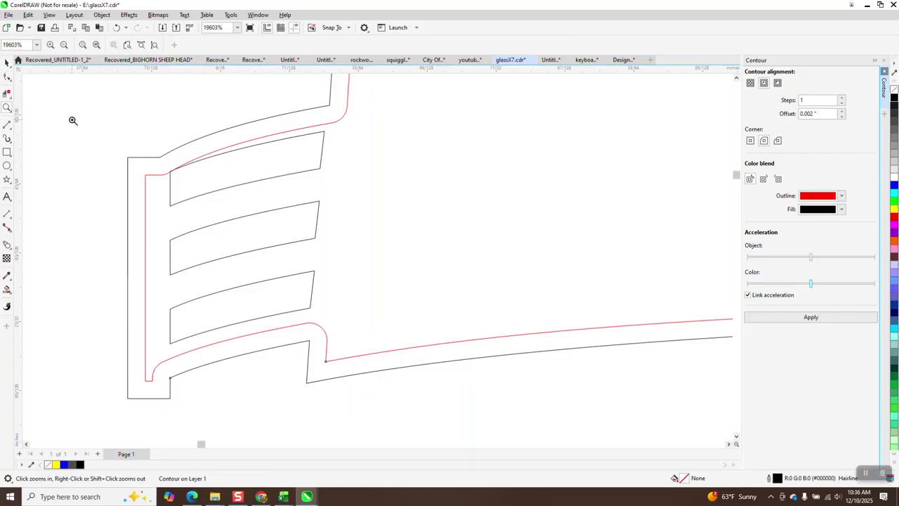
click(74, 121)
right_click(397, 212)
drag(397, 213, 674, 355)
click(7, 61)
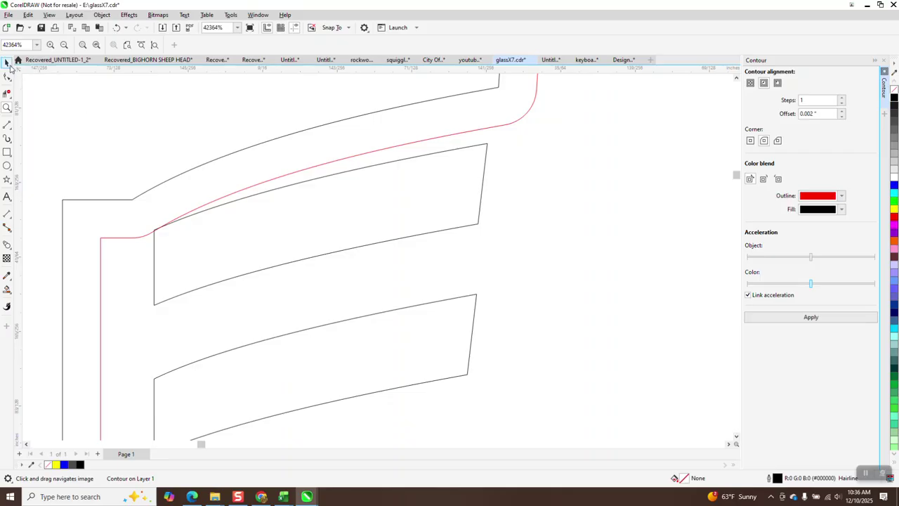
click(313, 234)
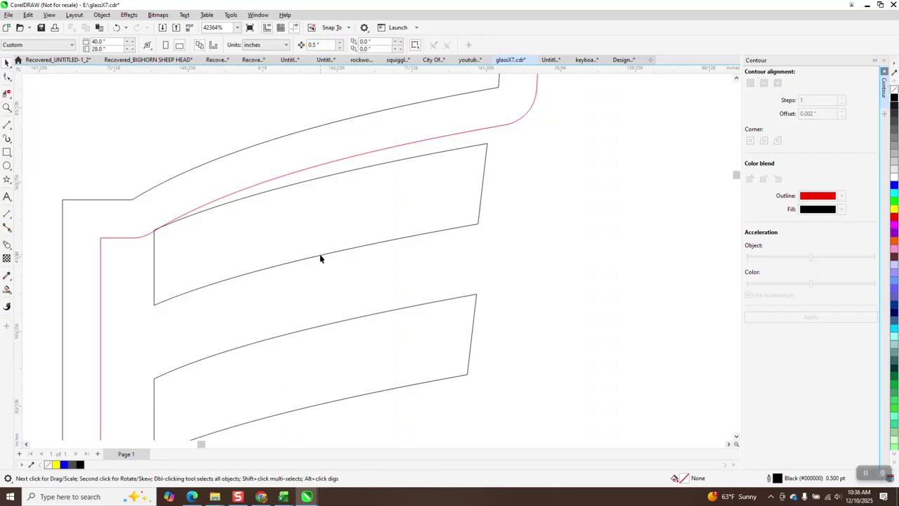
click(323, 256)
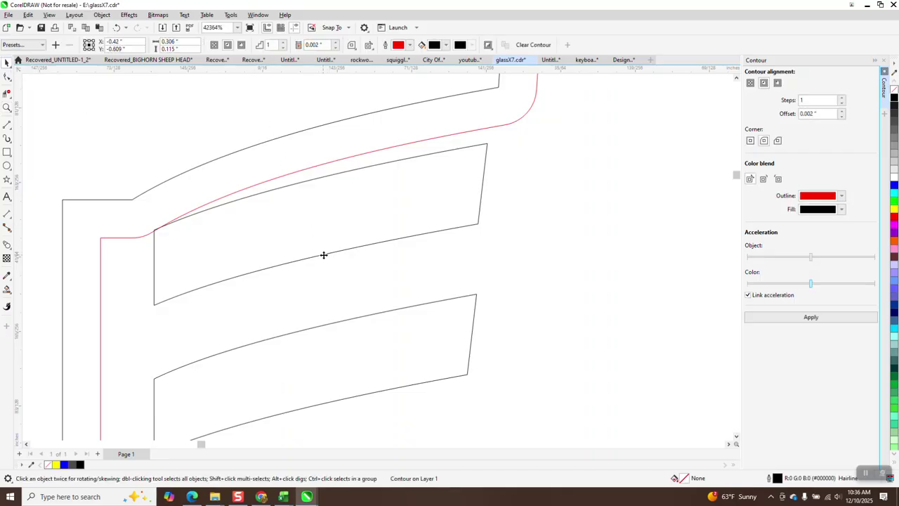
Step: Break the tank outline's inside contour apart into a separate curve
click(102, 15)
click(143, 234)
click(300, 181)
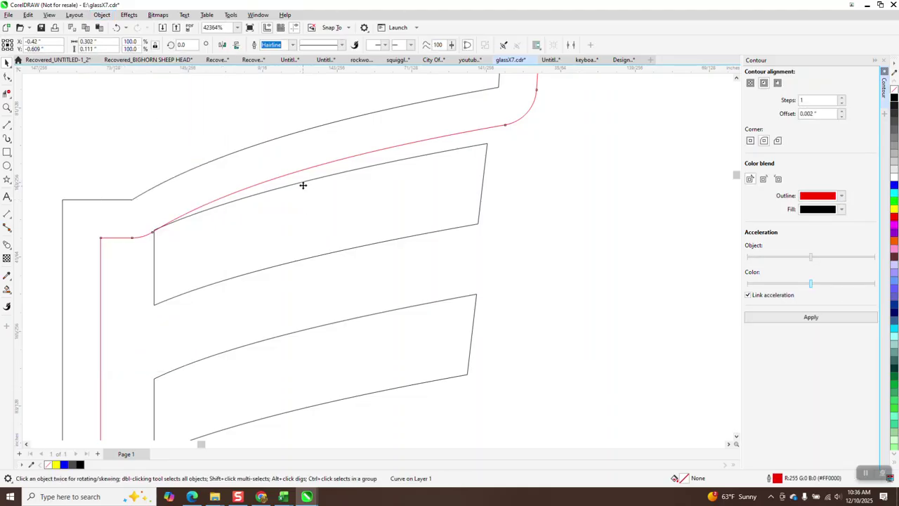
Step: Try a one-step inside contour with a 0.002 inch offset on the left railing's top slot, and undo it
click(304, 186)
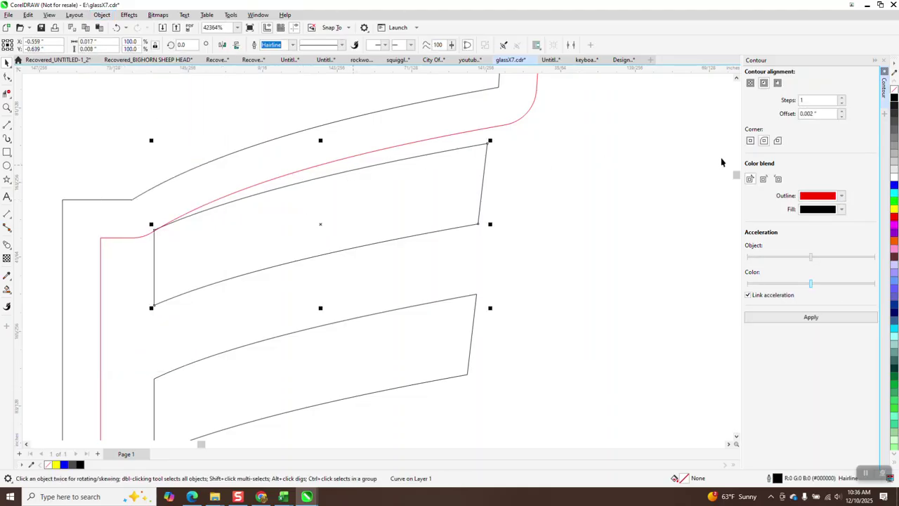
click(812, 318)
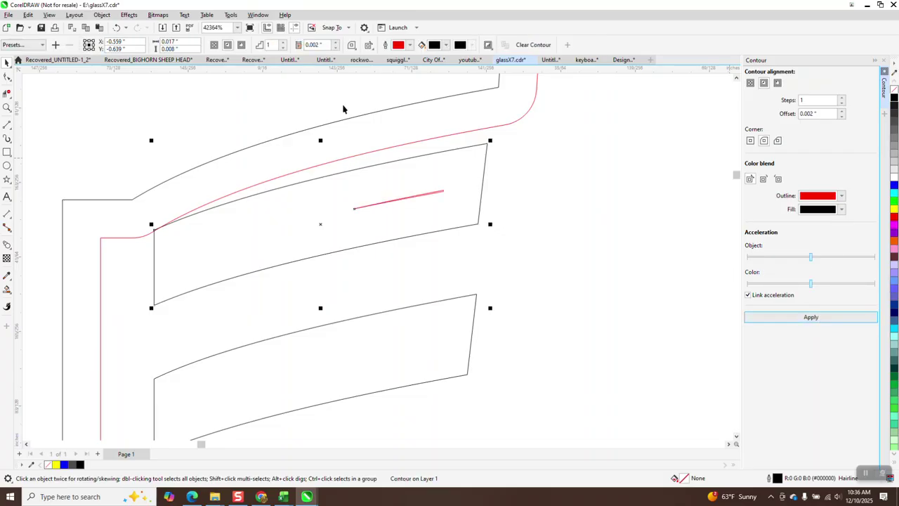
click(116, 28)
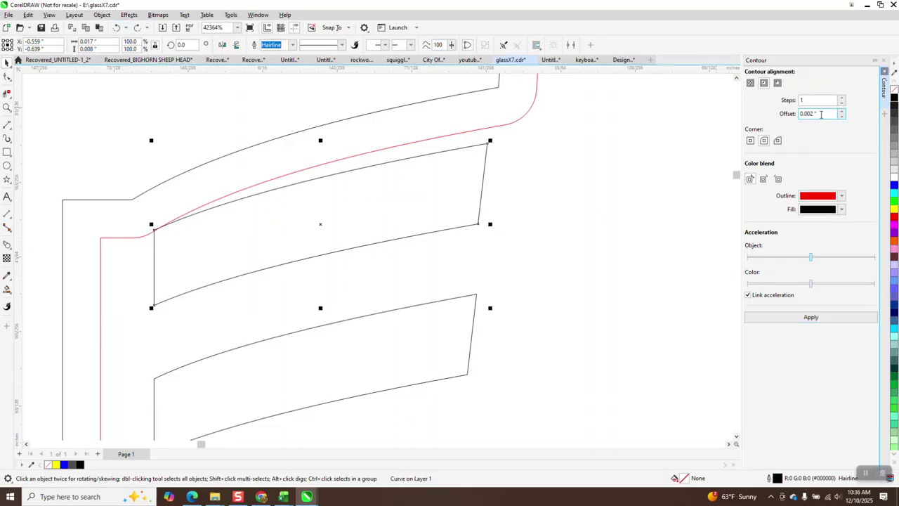
Step: Apply a one-step inside contour with a 0.001 inch offset to the left railing's top slot
drag(820, 114, 784, 115)
key(BackSpace)
click(813, 317)
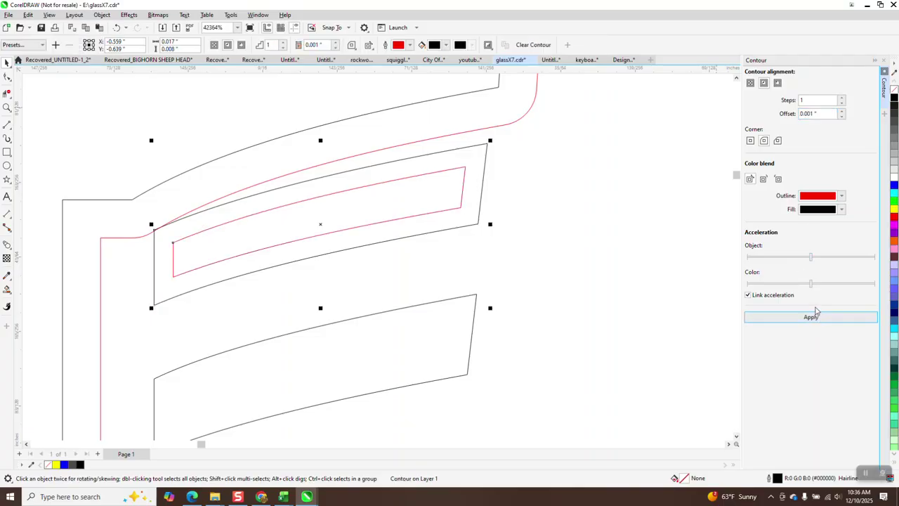
Step: Apply the same 0.001 inch inside contour to the left railing's middle and bottom slots
scroll(427, 184, down, 1)
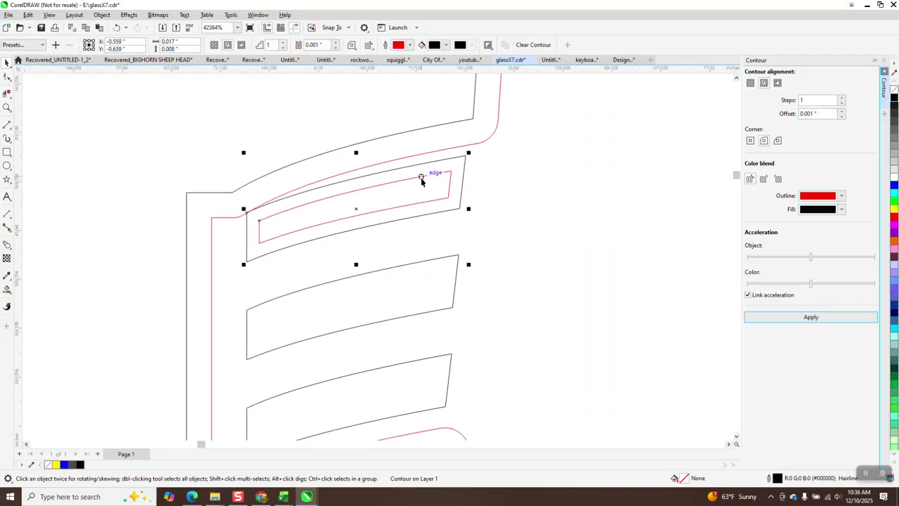
click(432, 264)
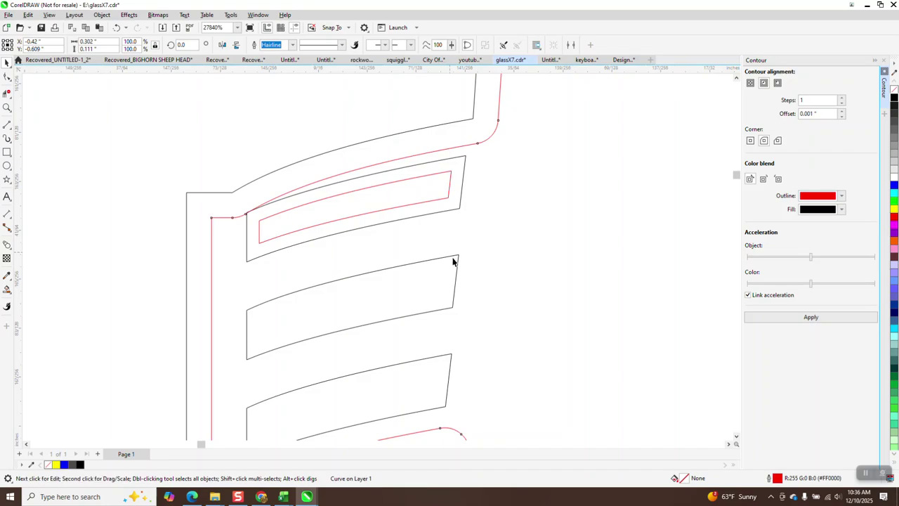
click(459, 262)
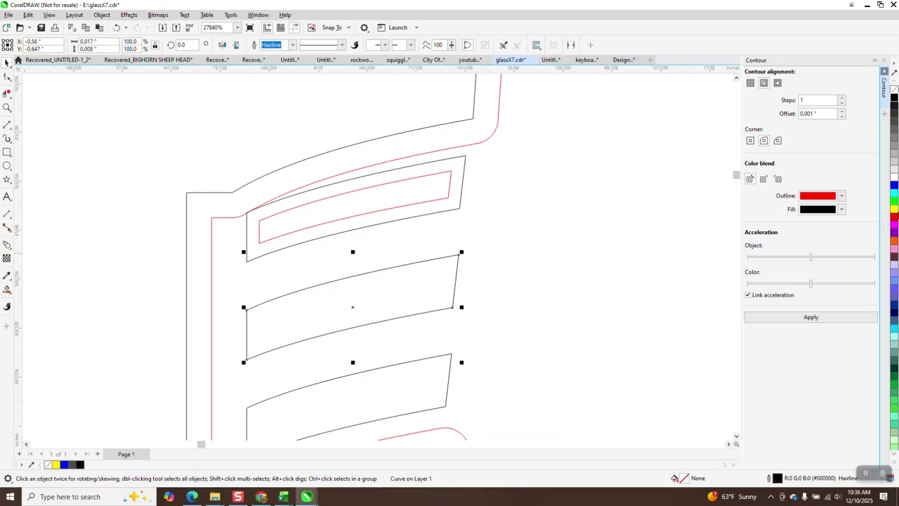
click(819, 317)
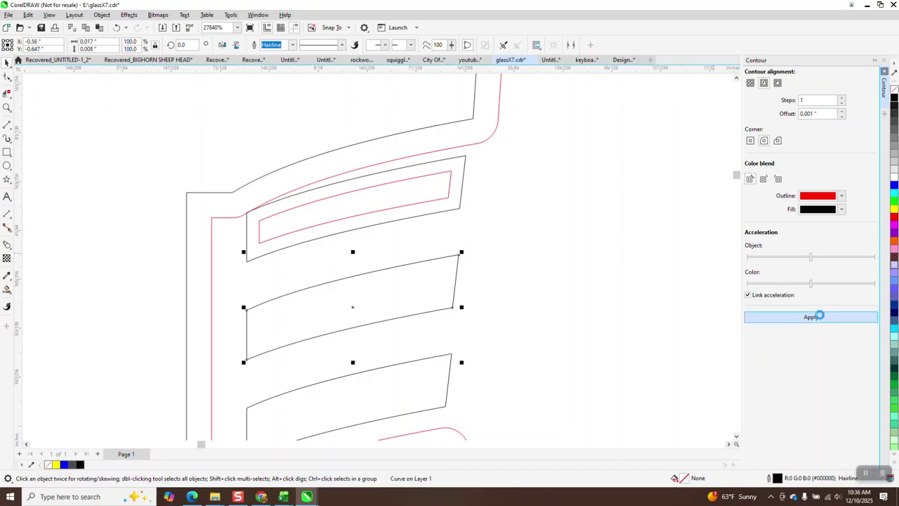
click(424, 361)
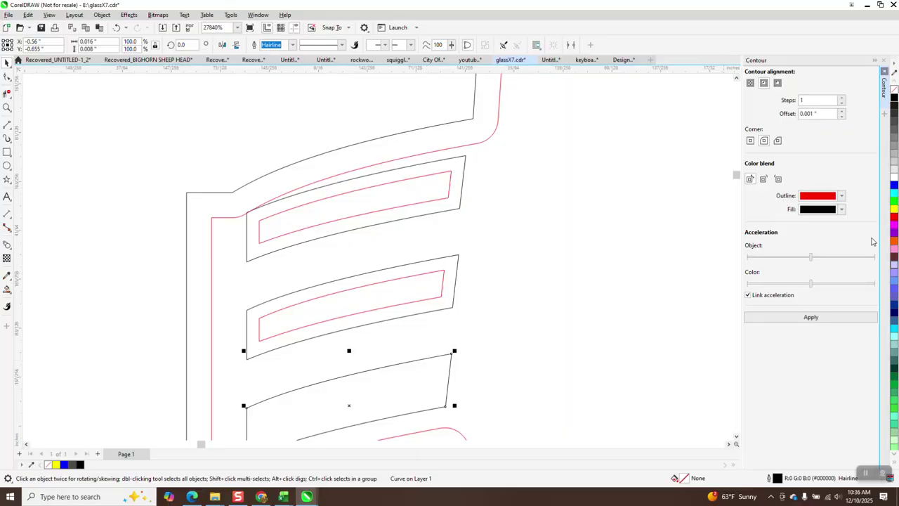
click(817, 323)
Step: Apply the 0.001 inch inside contour to the top slot of the tank's right railing
scroll(227, 209, down, 3)
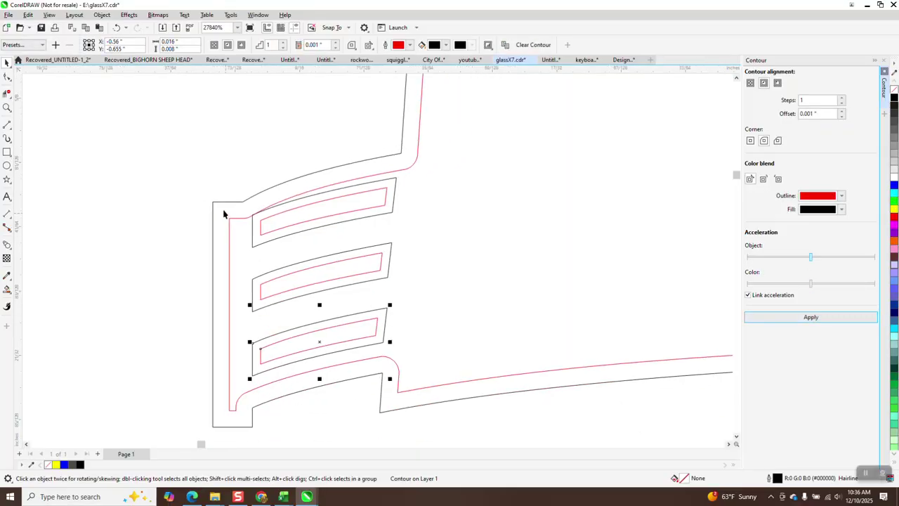
scroll(218, 188, down, 12)
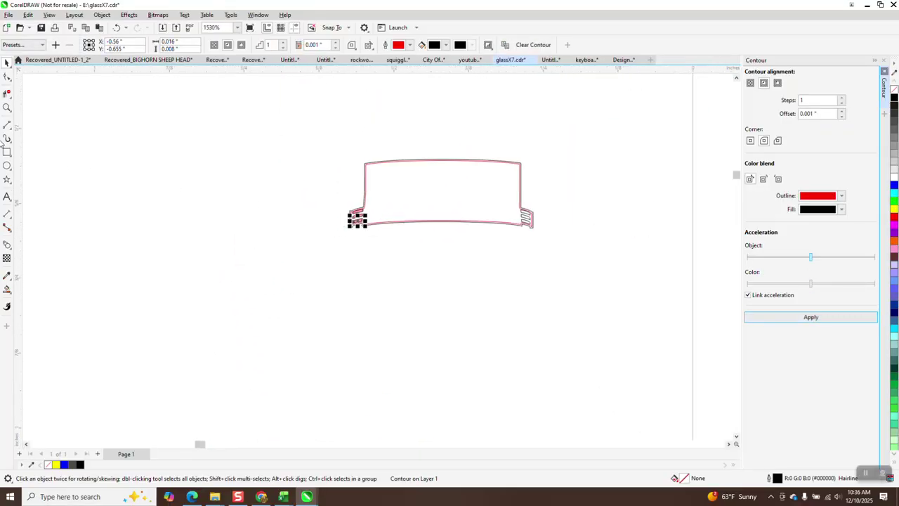
click(7, 107)
drag(494, 185, 559, 242)
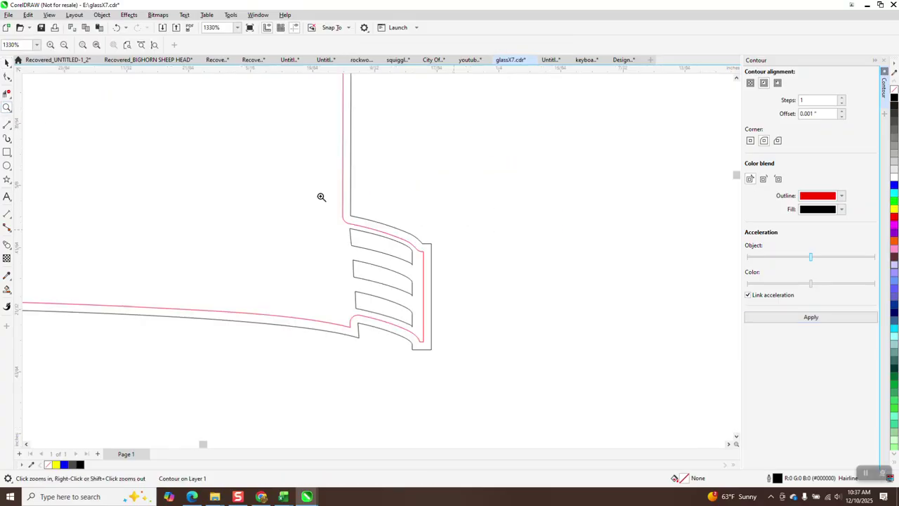
click(7, 61)
click(411, 257)
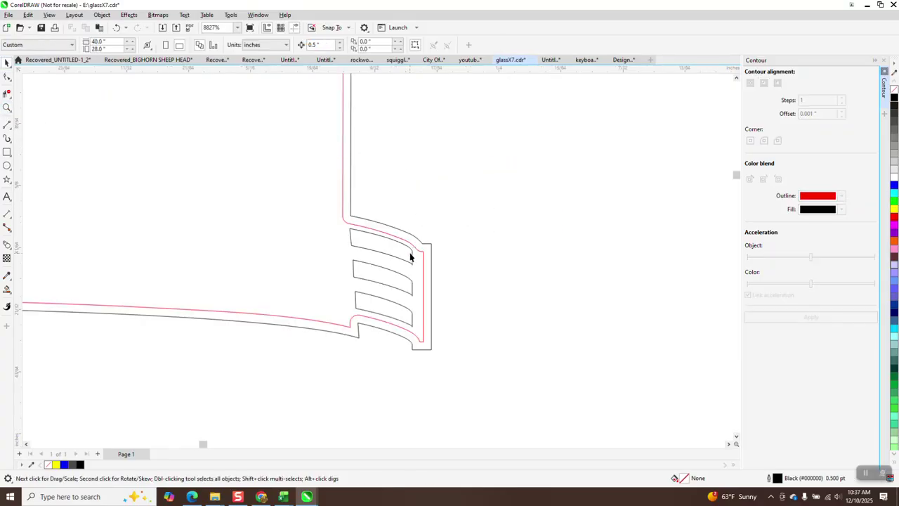
click(413, 257)
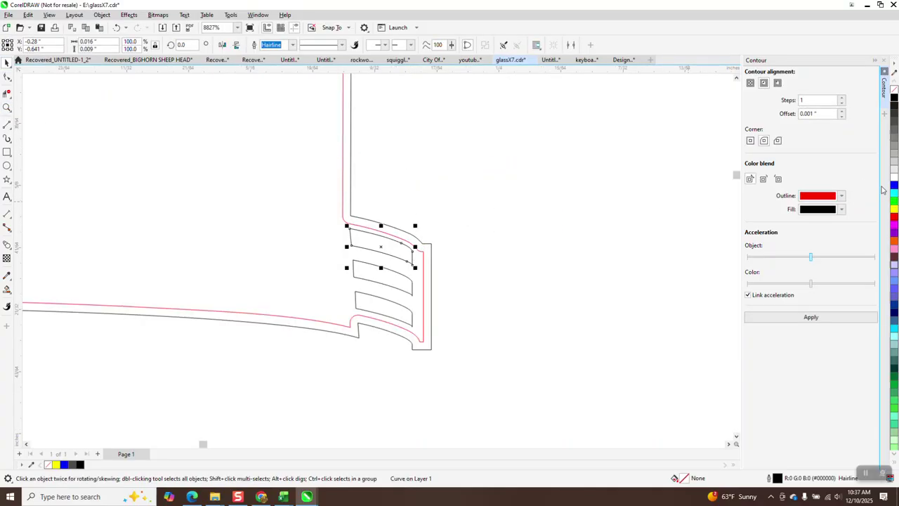
click(818, 322)
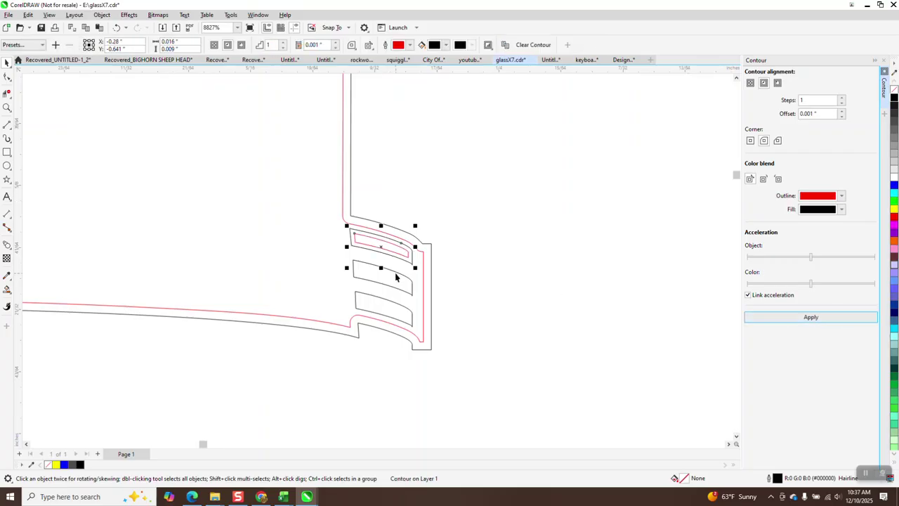
Step: Apply the 0.001 inch inside contour to the right railing's middle and bottom slots
click(398, 276)
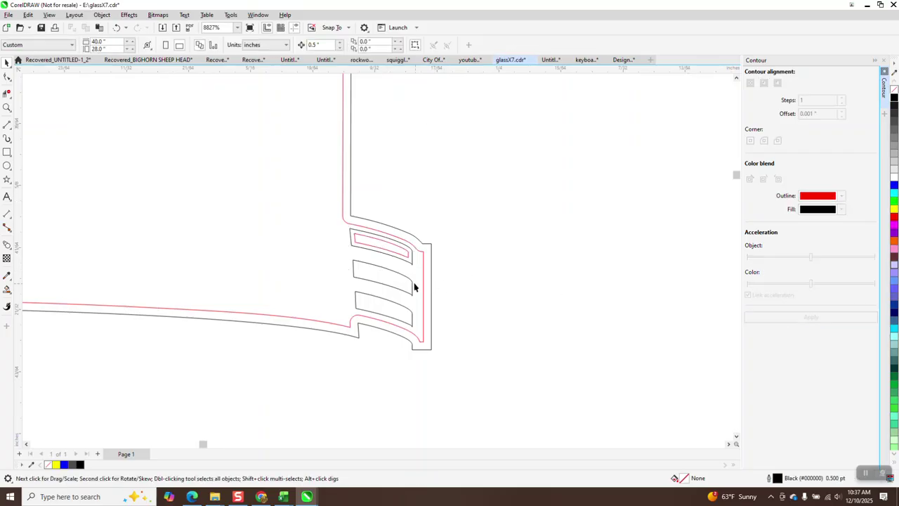
click(412, 284)
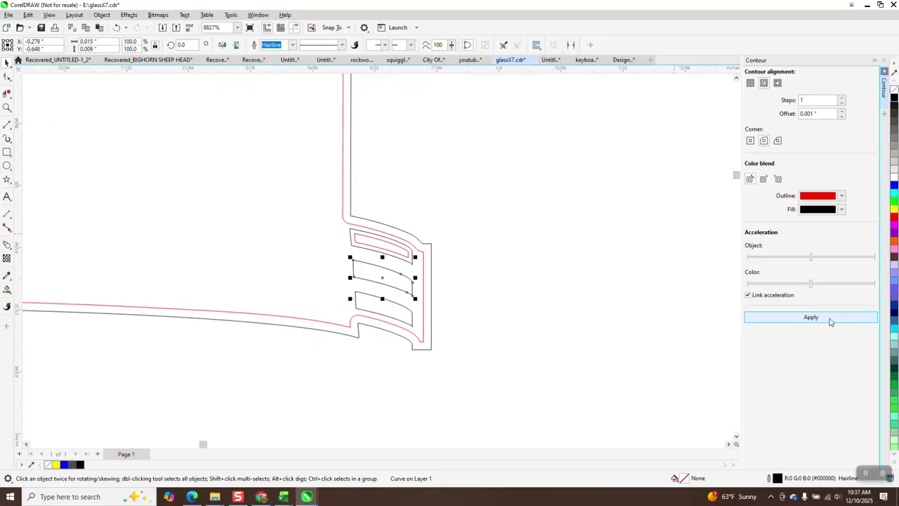
click(831, 321)
click(415, 324)
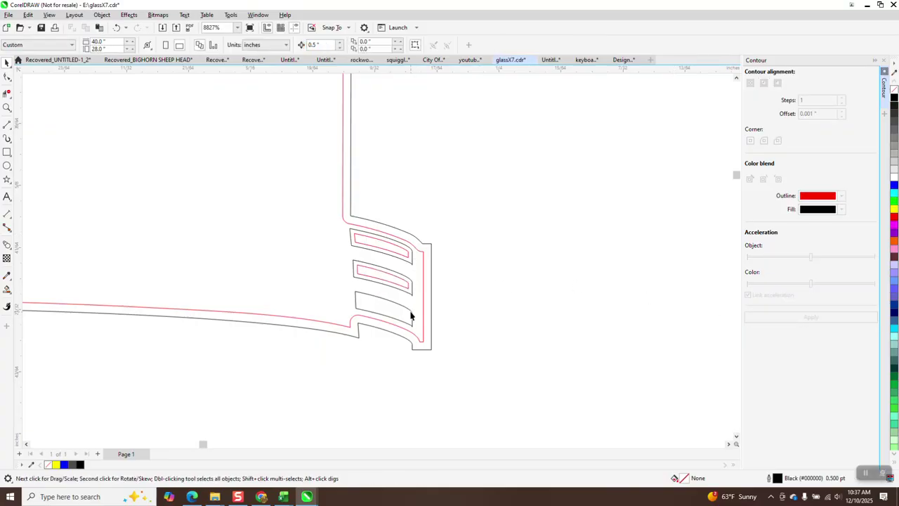
click(411, 316)
click(811, 317)
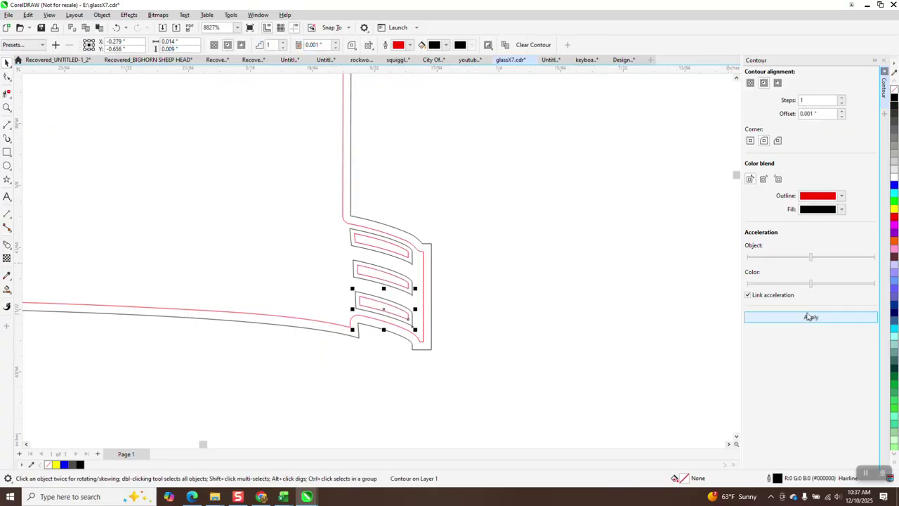
Step: Select the whole tank band with its slots and break all the selected contours apart
scroll(491, 217, down, 4)
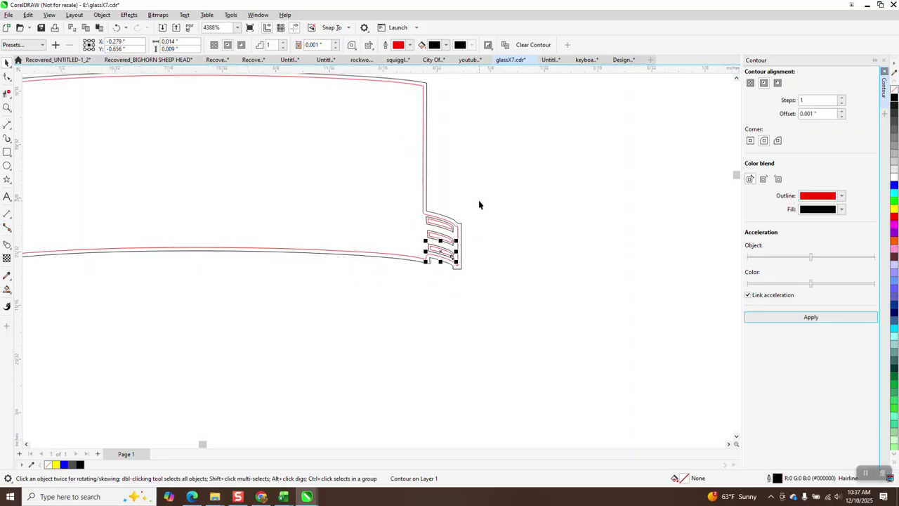
drag(66, 92, 533, 291)
click(101, 15)
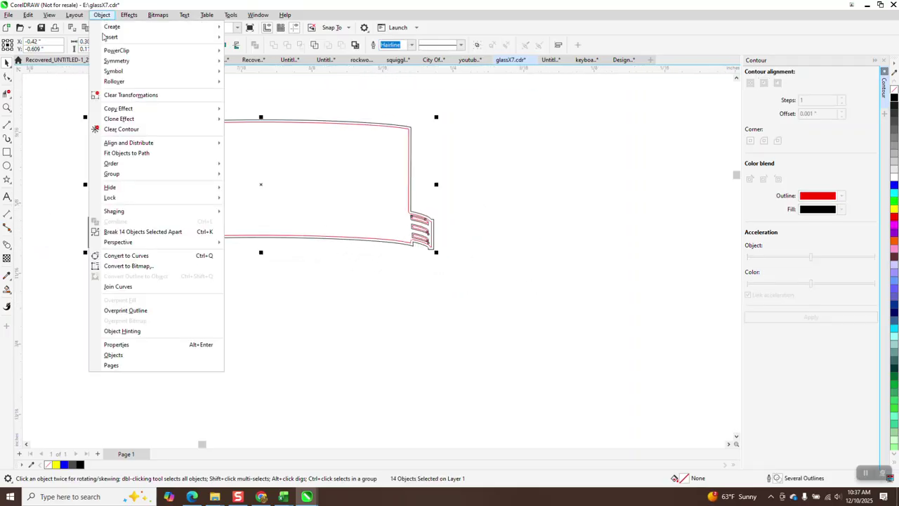
click(167, 234)
Step: Delete the three original black slot outlines in the left railing, keeping their red inner contours
click(7, 107)
drag(64, 174, 370, 271)
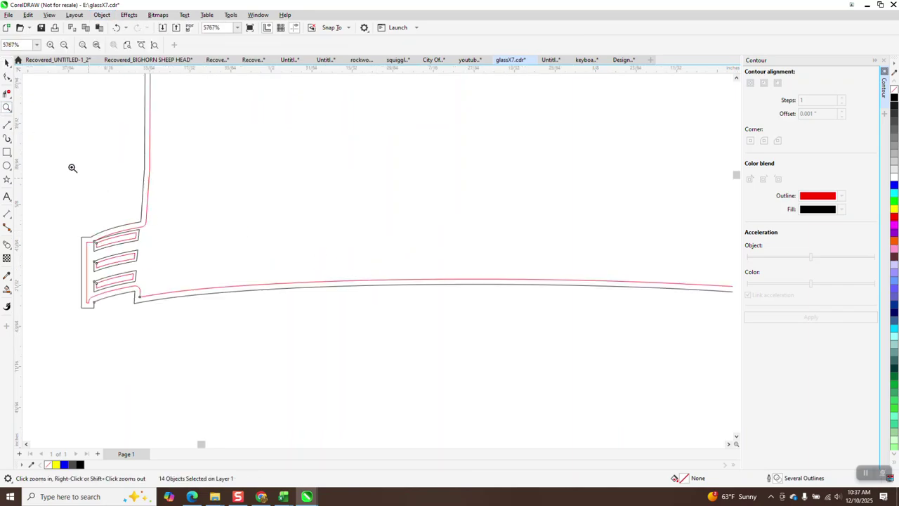
key(space)
click(127, 209)
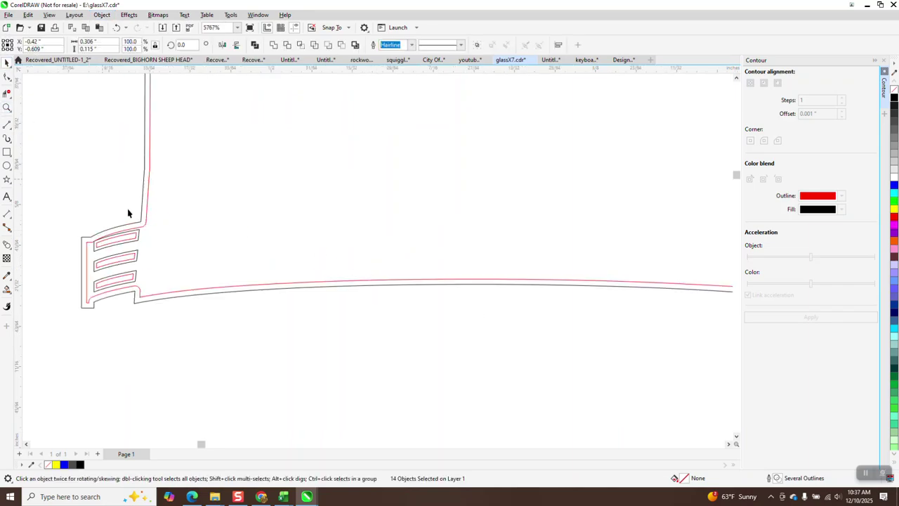
click(141, 231)
click(141, 233)
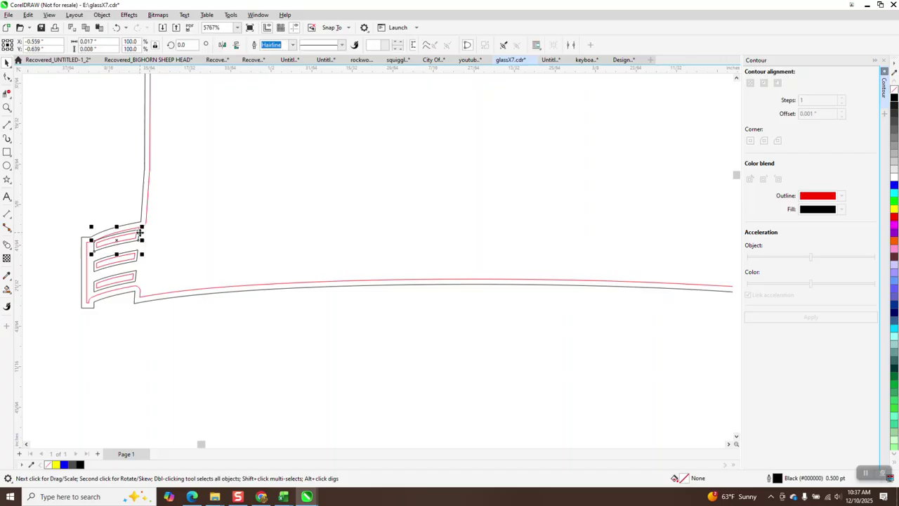
click(138, 253)
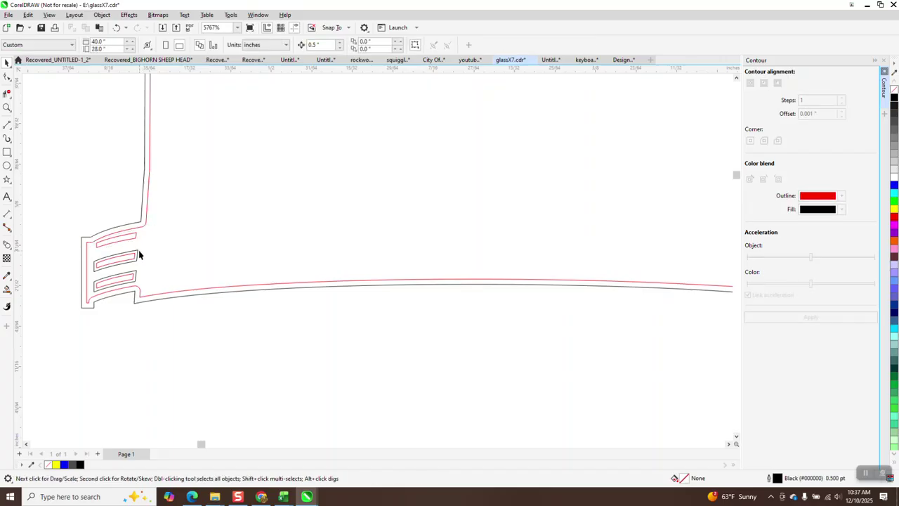
click(139, 252)
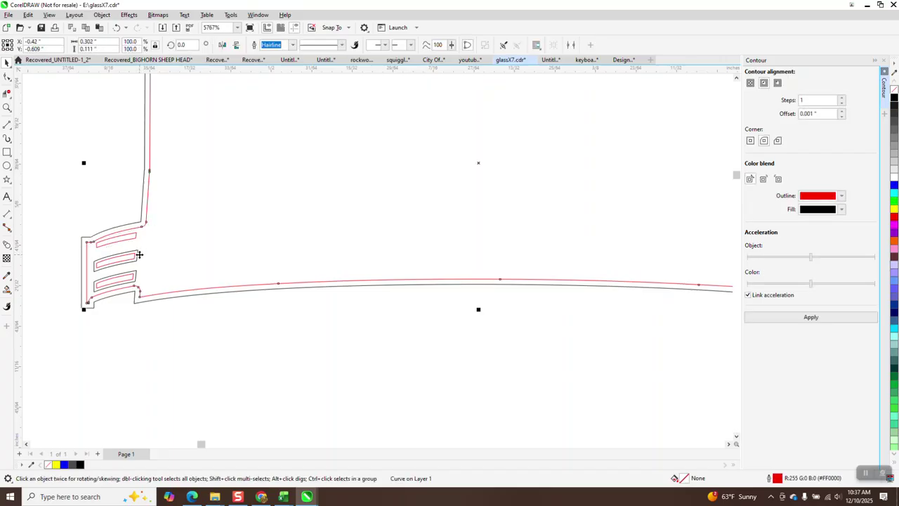
click(141, 252)
click(137, 276)
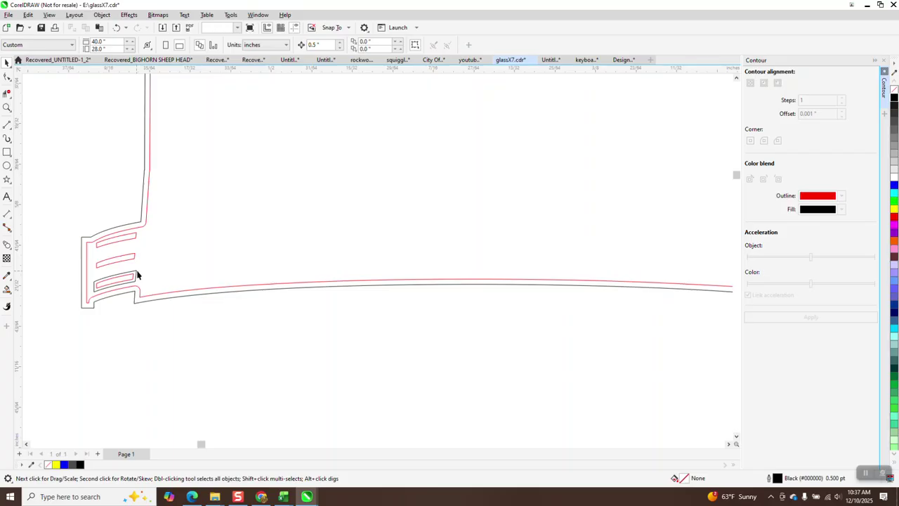
Step: Delete the three original black slot outlines in the right railing, keeping their red inner contours
scroll(203, 260, down, 2)
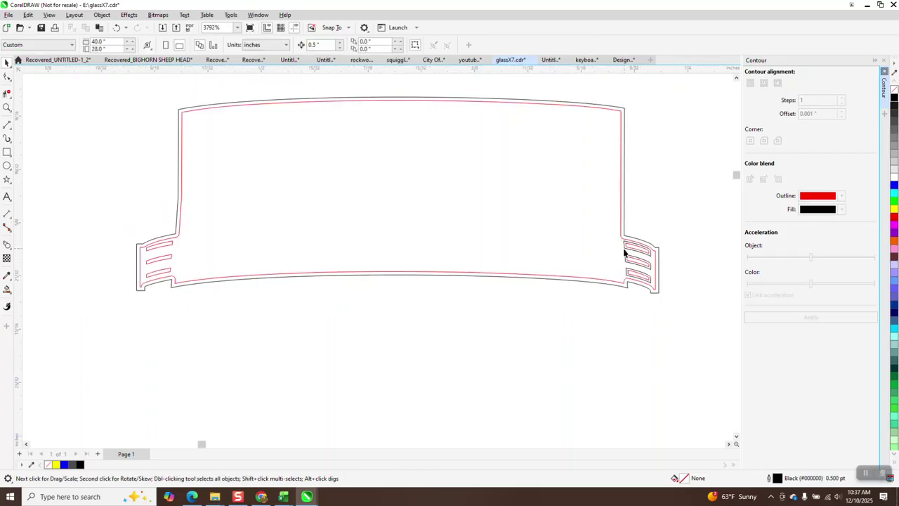
click(624, 249)
click(625, 261)
click(625, 261)
click(622, 263)
click(625, 261)
click(613, 263)
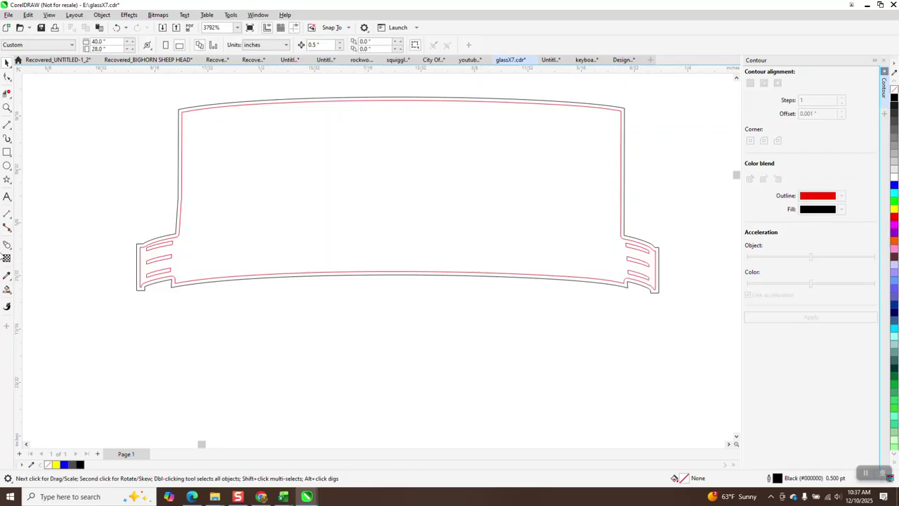
Step: Set the Smart Fill color to dark gray and try filling the strip between the tank's black outline and red contour
click(7, 289)
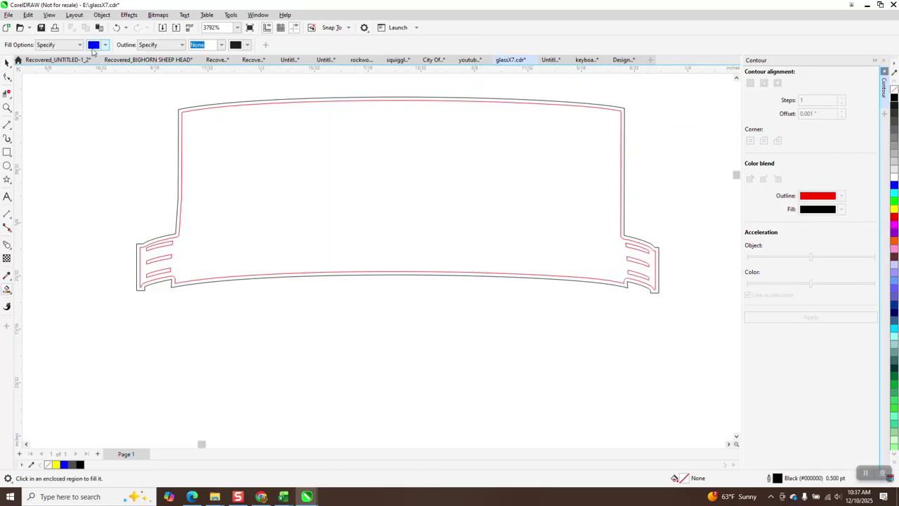
click(106, 45)
click(122, 92)
click(250, 102)
click(7, 62)
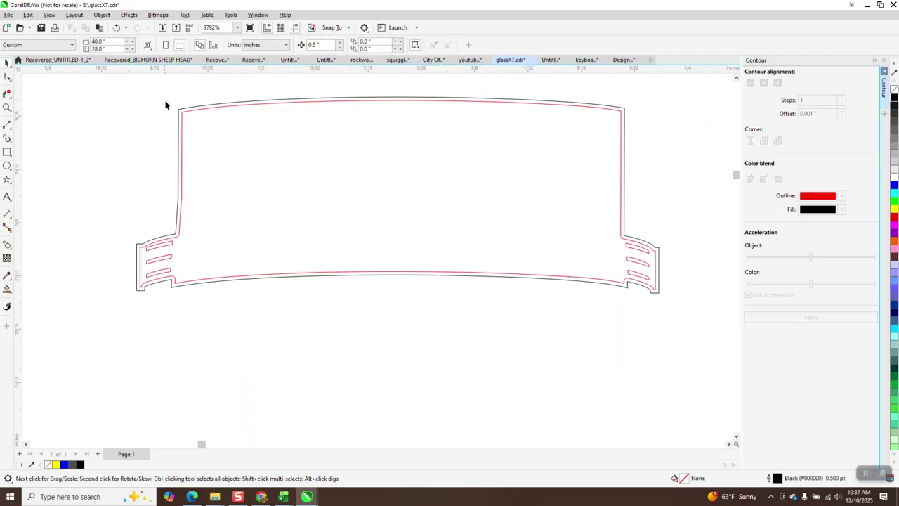
Step: Move the tank's red inner contour down away from the black outline, and undo the move
drag(218, 169, 237, 235)
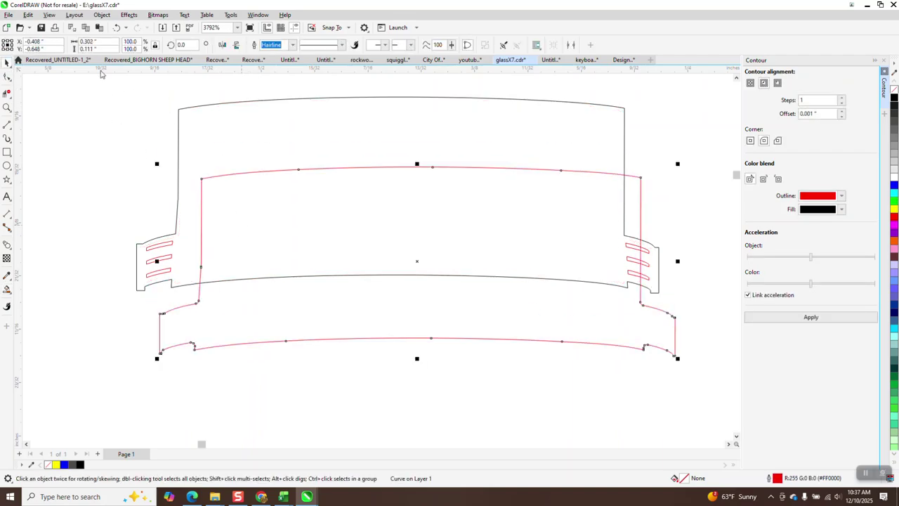
click(116, 28)
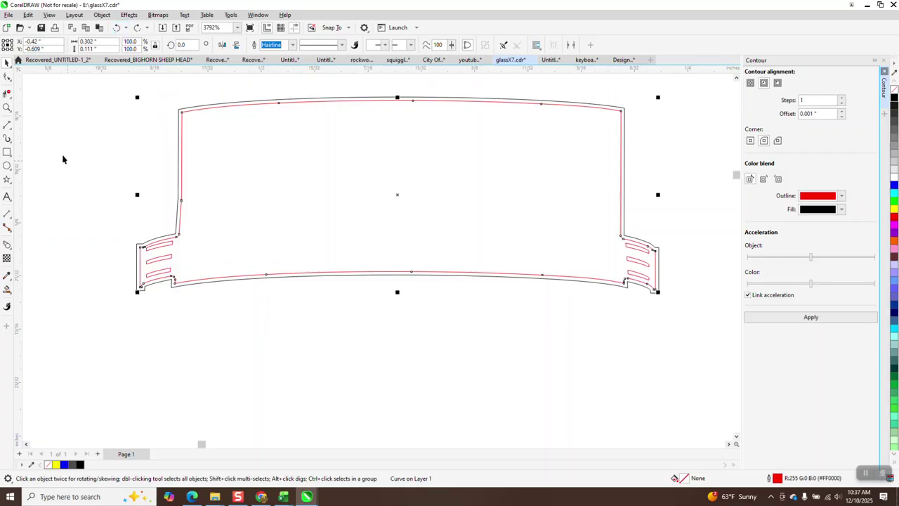
Step: Combine the tank's black outline, red inner contour and all railing slot contours into a single curve
click(7, 107)
drag(90, 237, 217, 295)
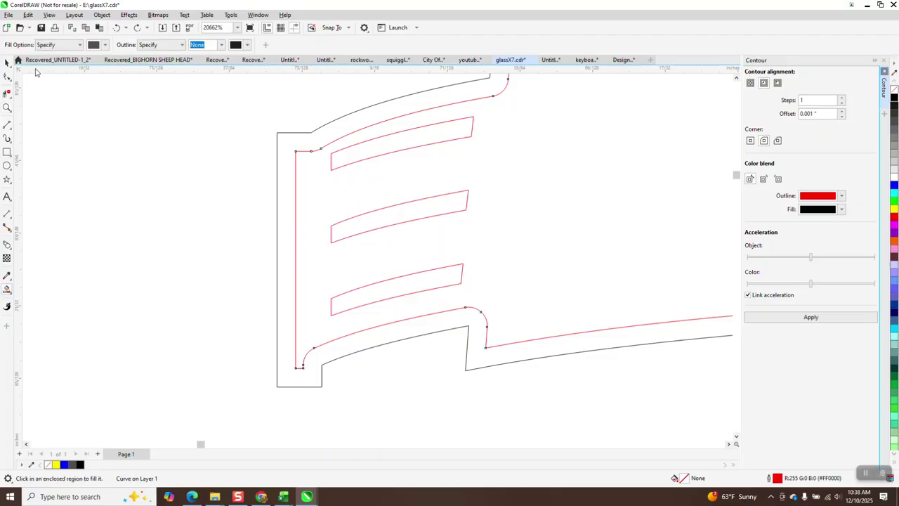
click(5, 63)
scroll(243, 203, down, 6)
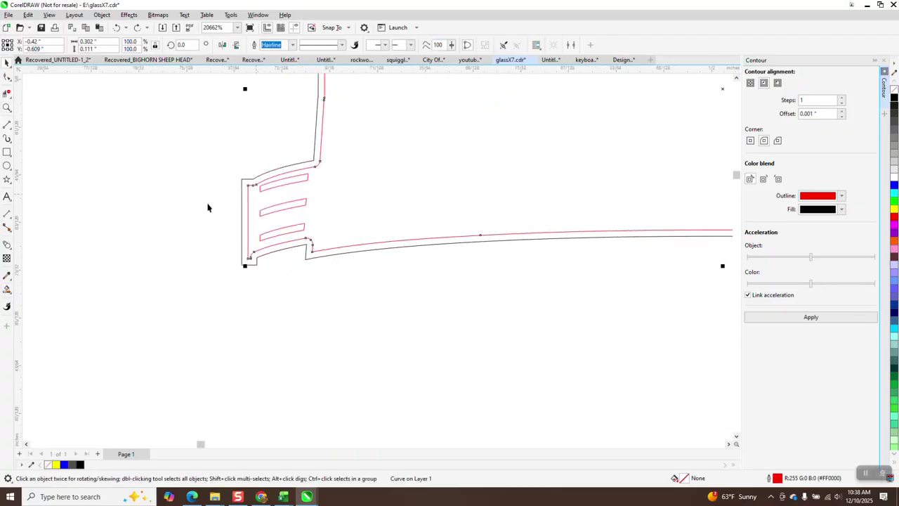
drag(205, 112, 513, 257)
click(102, 16)
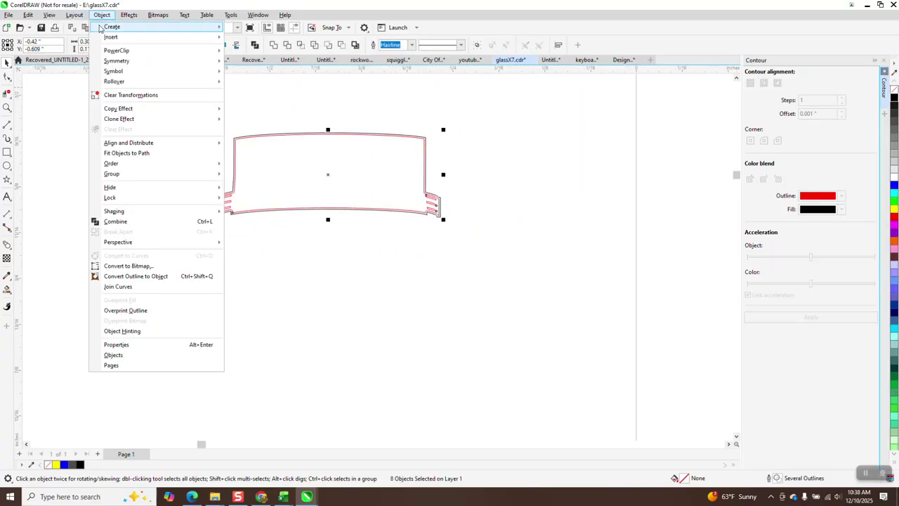
click(116, 222)
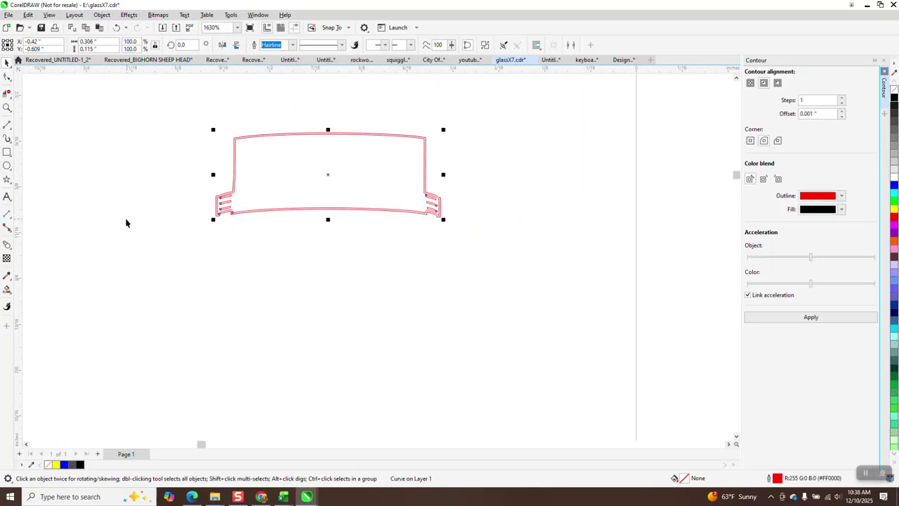
Step: Try to Smart Fill the combined tank curve's narrow strip in dark gray, and undo the fill
click(7, 108)
drag(182, 105, 277, 249)
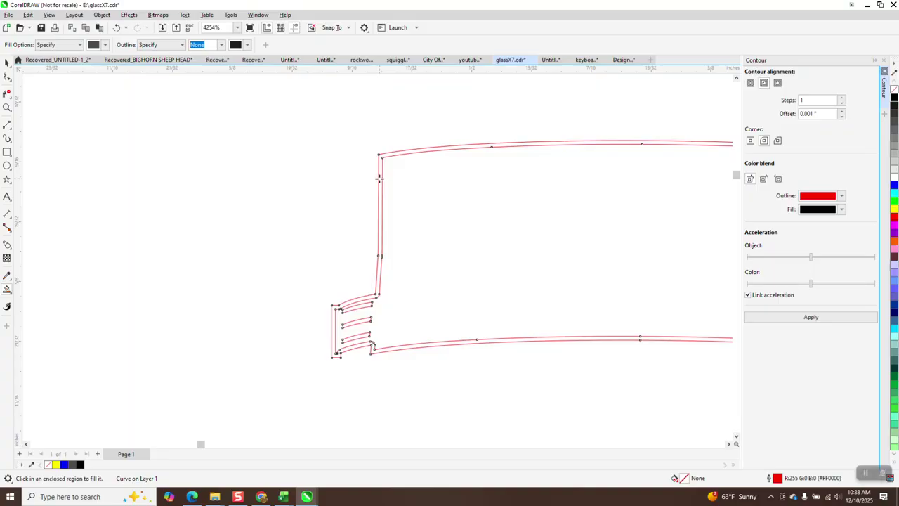
click(388, 178)
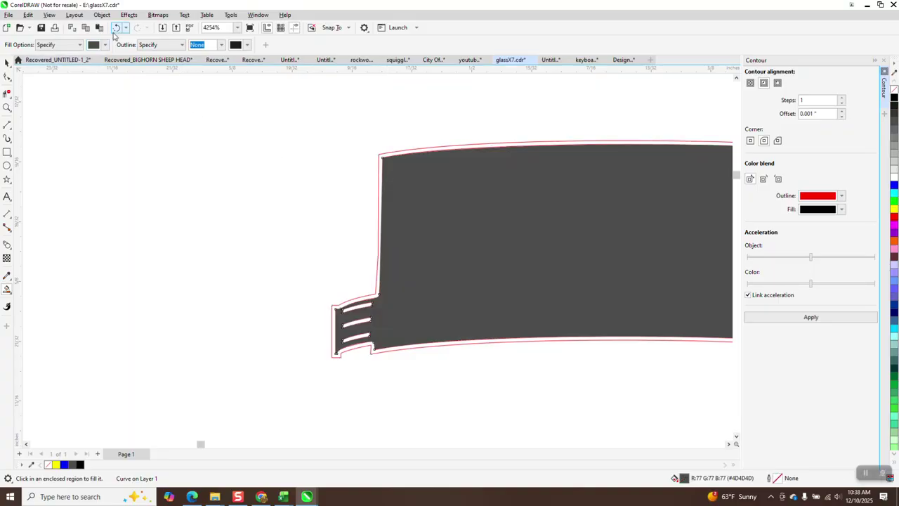
click(117, 27)
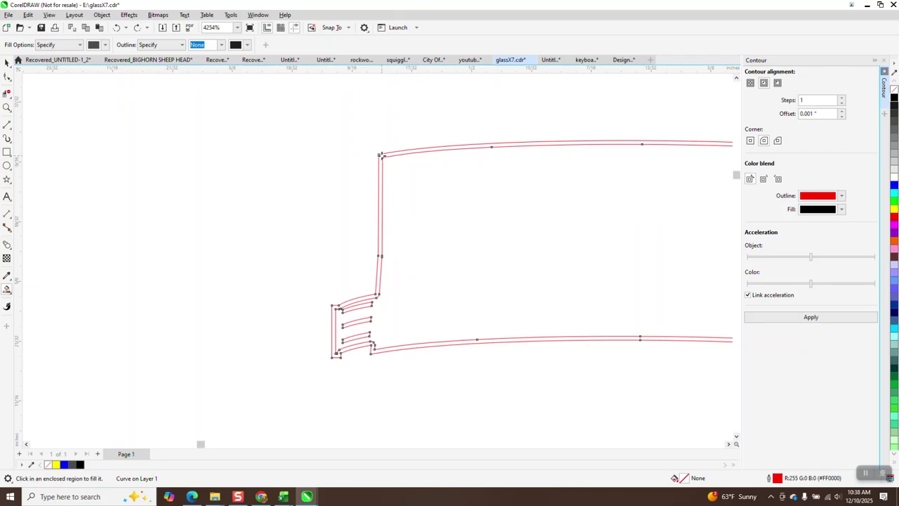
Step: Try converting the combined curve's outline to an object with a 0.5 pt outline, and undo both changes
click(8, 64)
scroll(295, 148, down, 1)
drag(293, 136, 649, 278)
click(102, 15)
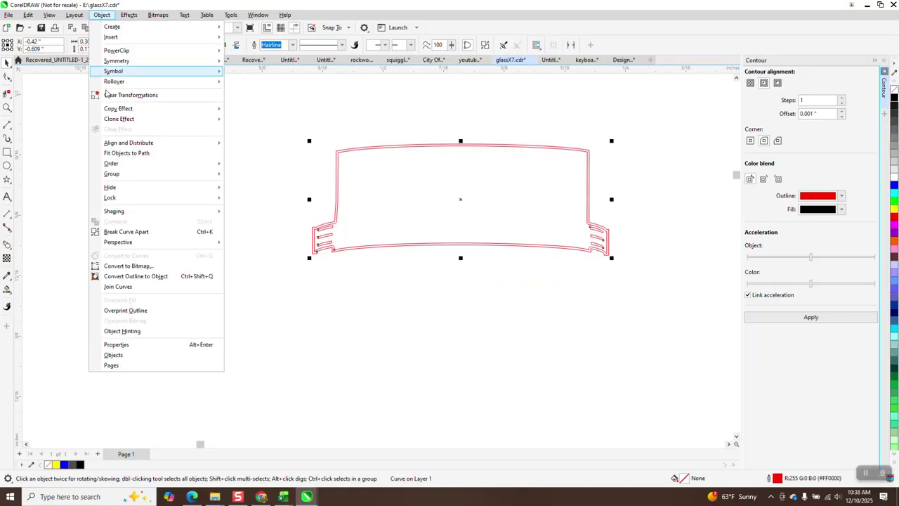
click(137, 276)
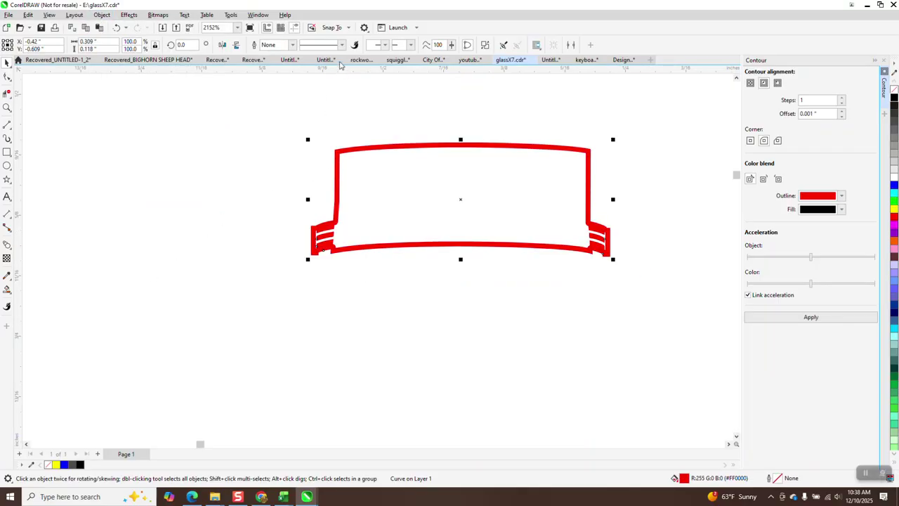
click(292, 45)
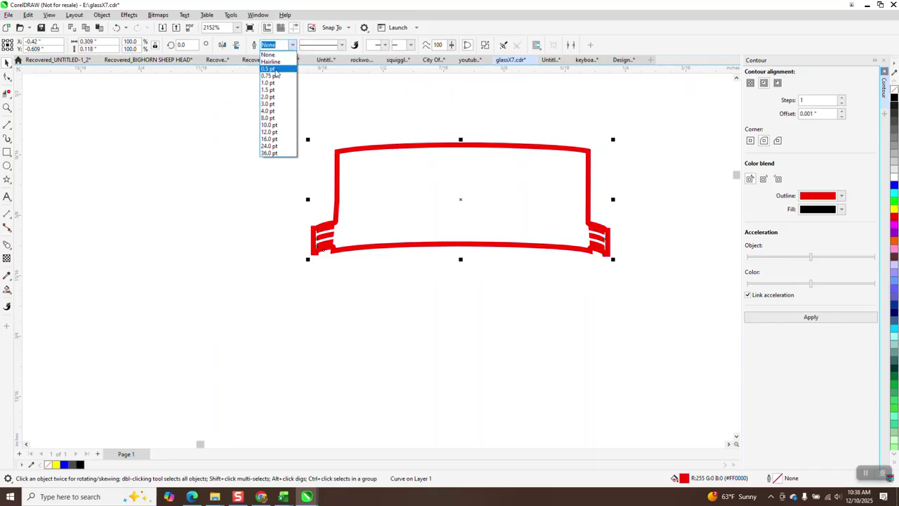
click(275, 69)
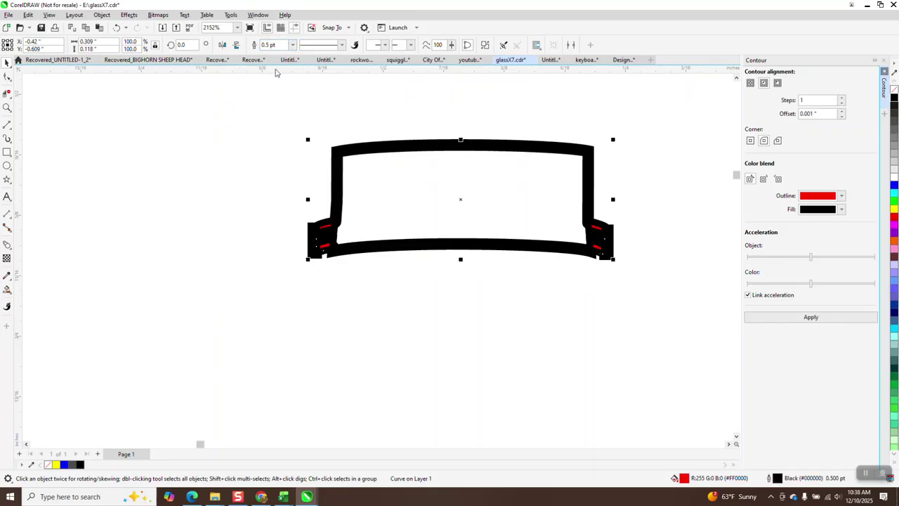
click(117, 28)
click(116, 29)
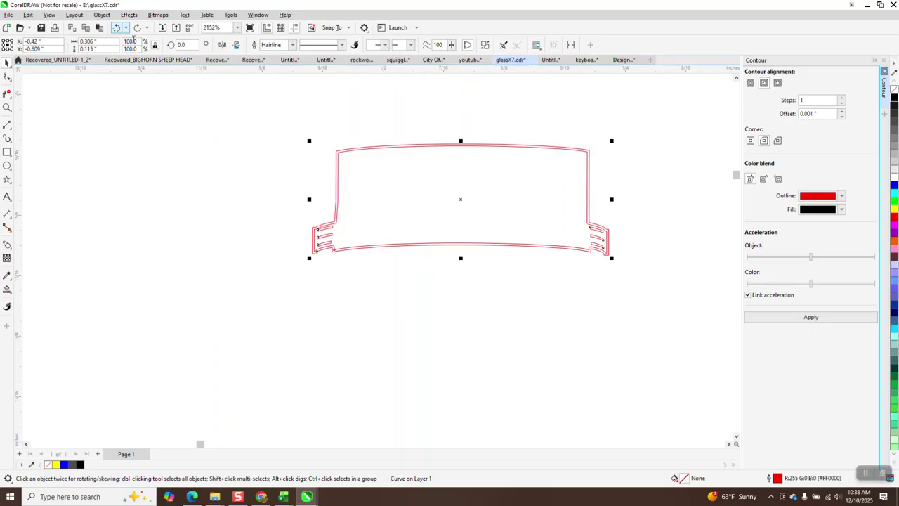
Step: Draw a rectangle around the whole tank band and Smart Fill the strip between its two contours in dark gray
click(7, 108)
drag(309, 136, 362, 181)
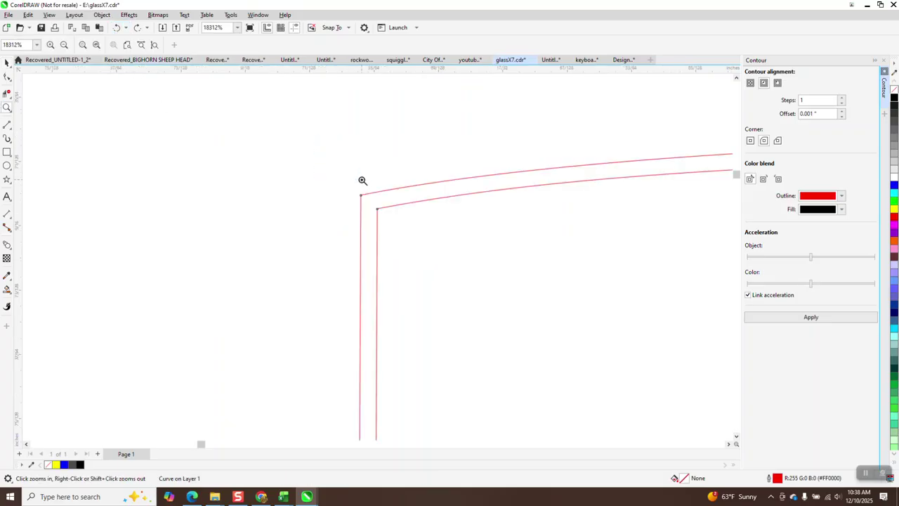
click(7, 289)
scroll(281, 149, down, 5)
scroll(281, 149, down, 2)
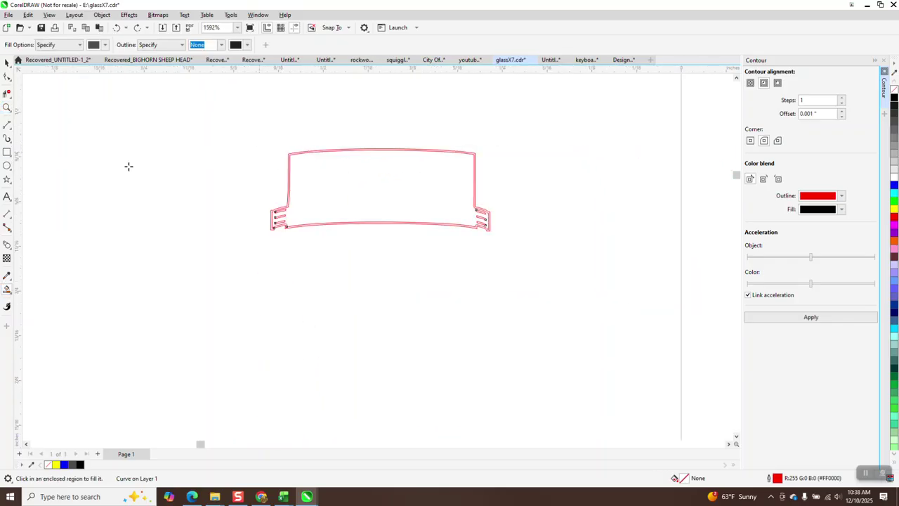
key(F6)
drag(224, 107, 515, 280)
click(7, 288)
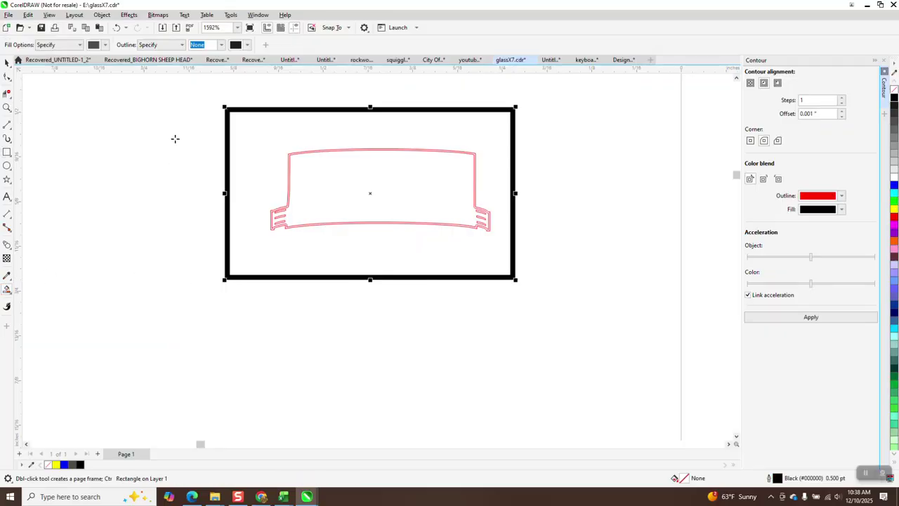
click(289, 154)
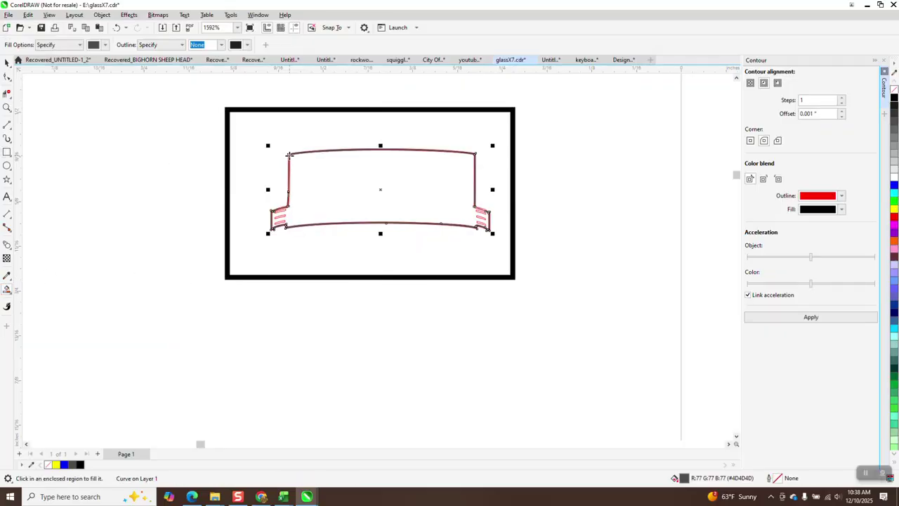
Step: Try Smart Filling the upper and lower slots of the left railing in dark gray, and undo both fills
scroll(175, 178, down, 2)
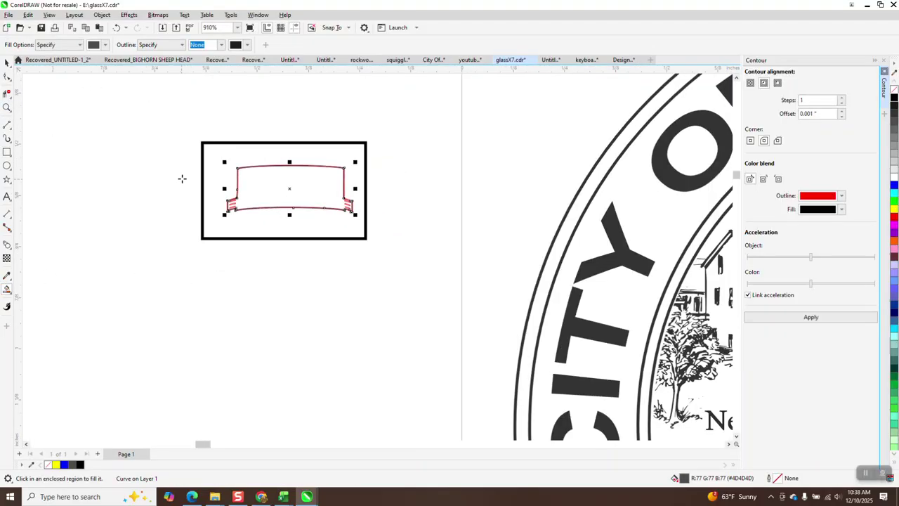
click(7, 107)
drag(173, 139, 307, 219)
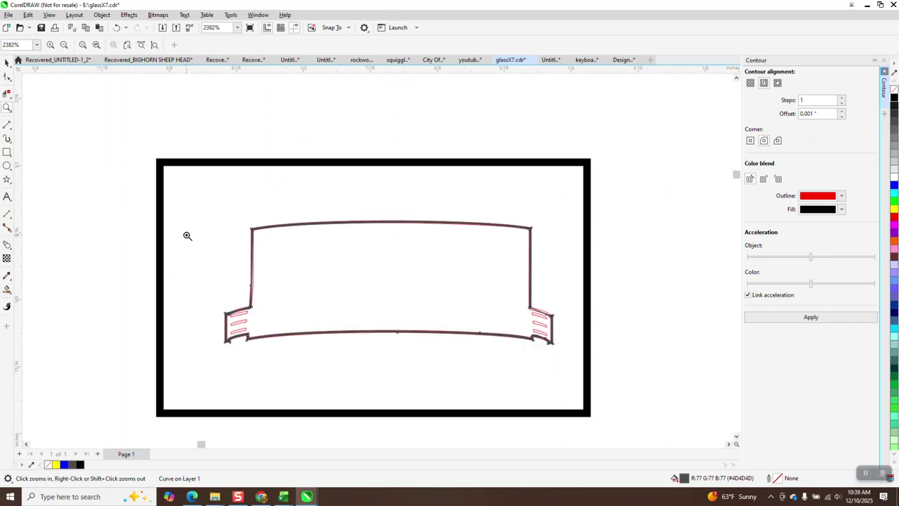
drag(225, 278, 301, 350)
click(8, 290)
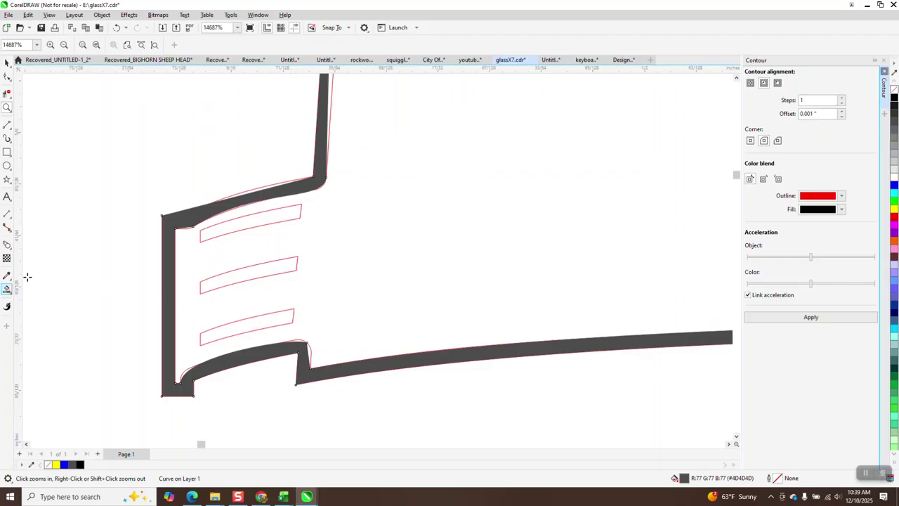
click(250, 222)
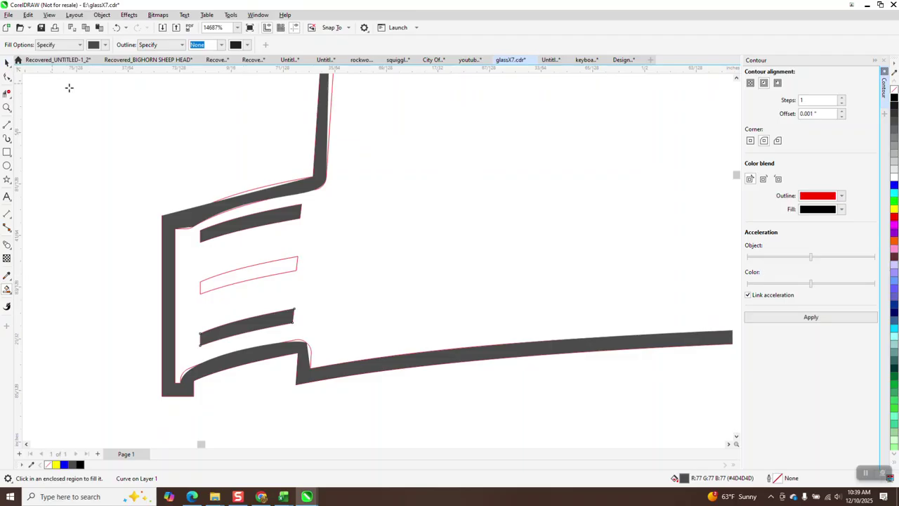
click(117, 27)
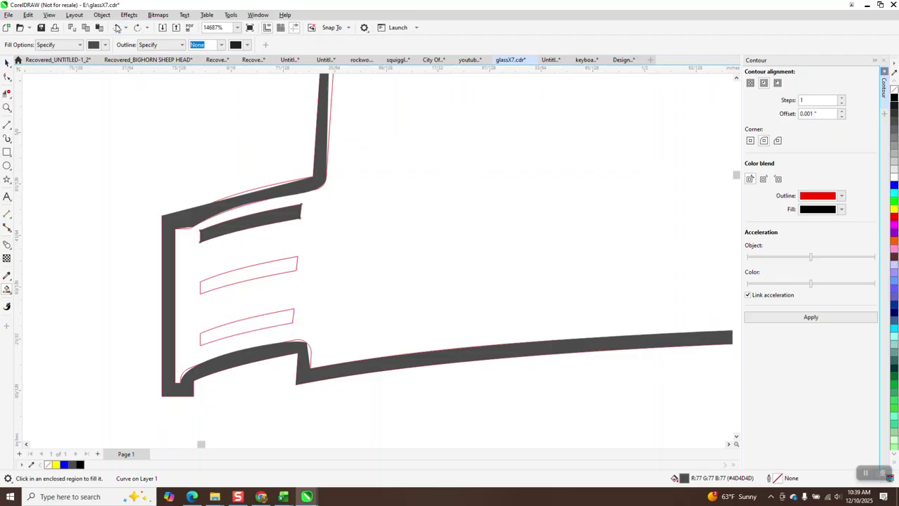
click(116, 27)
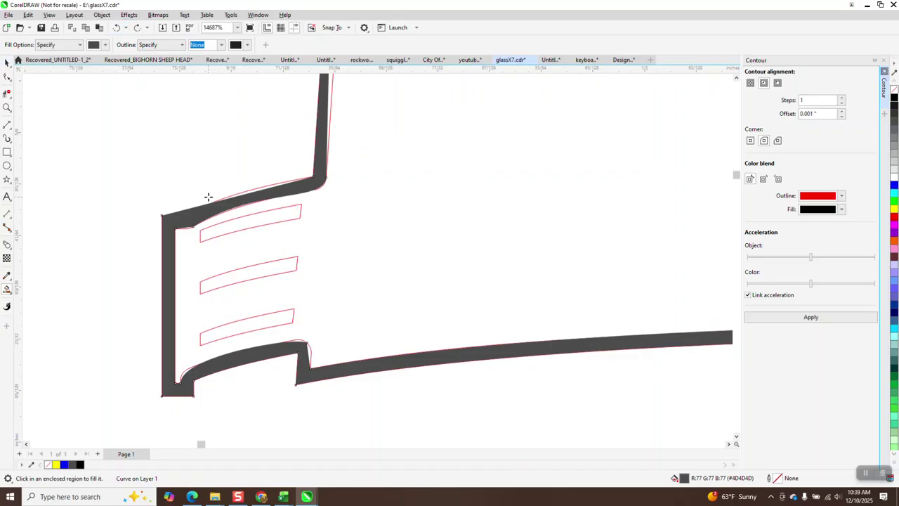
Step: Fill the combined red tank curve, including its railing slots, with black
click(6, 62)
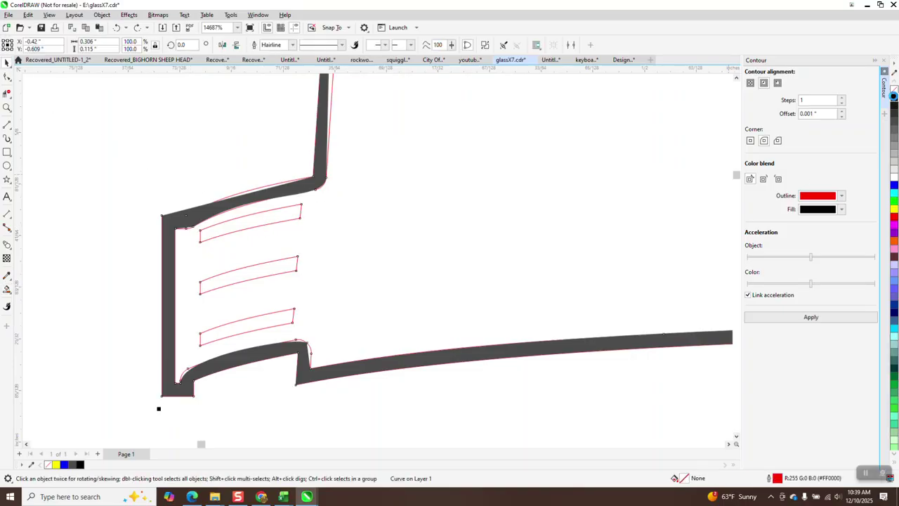
click(894, 99)
scroll(291, 208, down, 5)
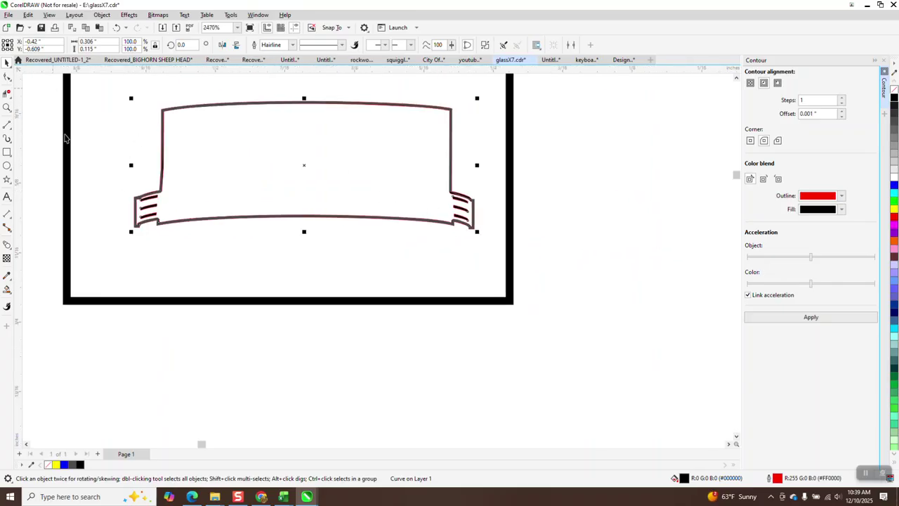
Step: Delete the rectangle surrounding the tank band and remove the outlines from the band's two remaining objects
click(249, 301)
key(Delete)
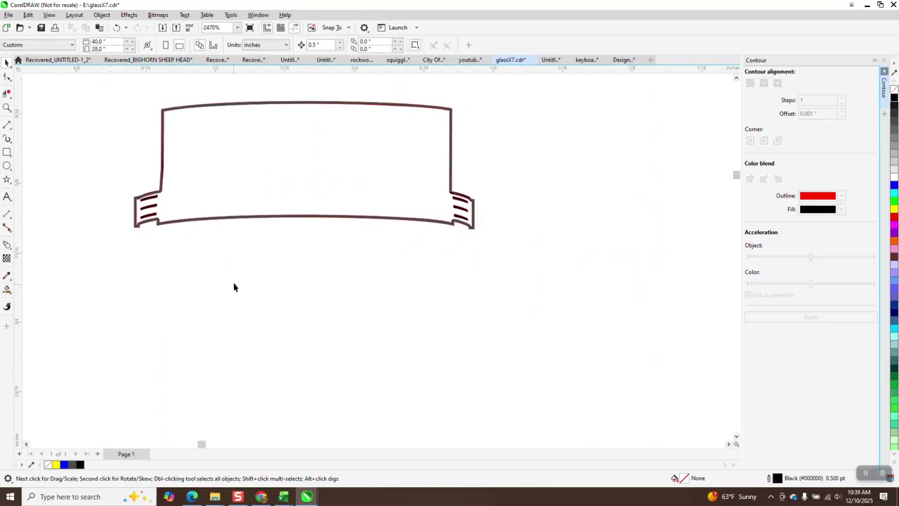
drag(276, 236, 503, 285)
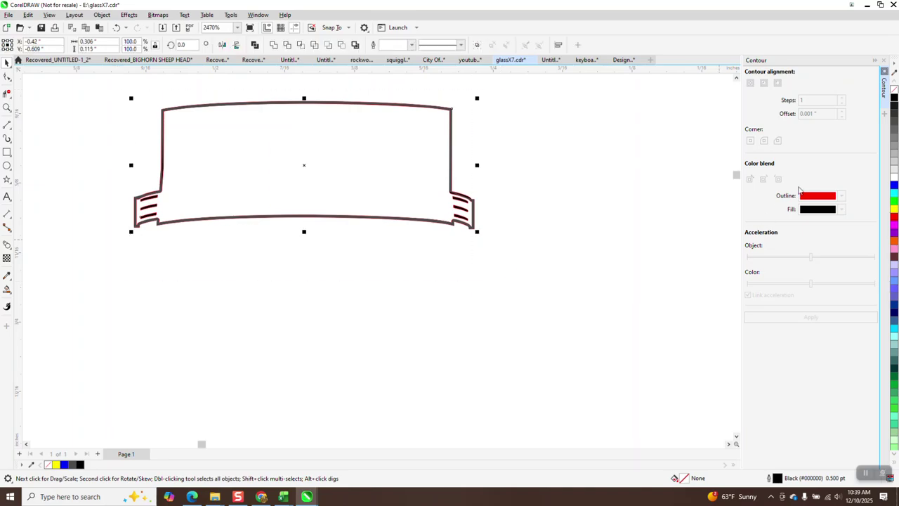
scroll(109, 260, down, 3)
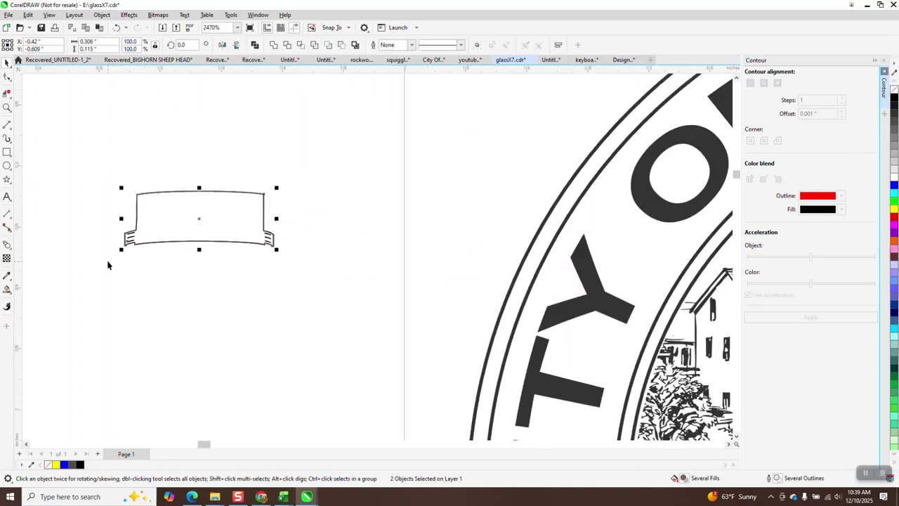
Step: Move the ten GREENBRIER letters back down onto the tank band
scroll(112, 248, down, 1)
drag(116, 125, 187, 173)
key(ctrl+z)
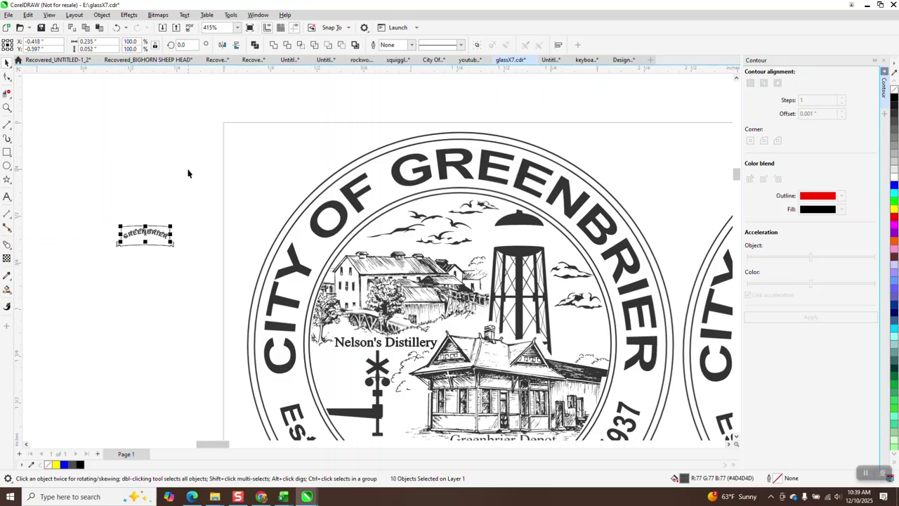
Step: Move the tank band and GREENBRIER letters together 2 inches right onto the seal's water tower
drag(87, 214, 215, 279)
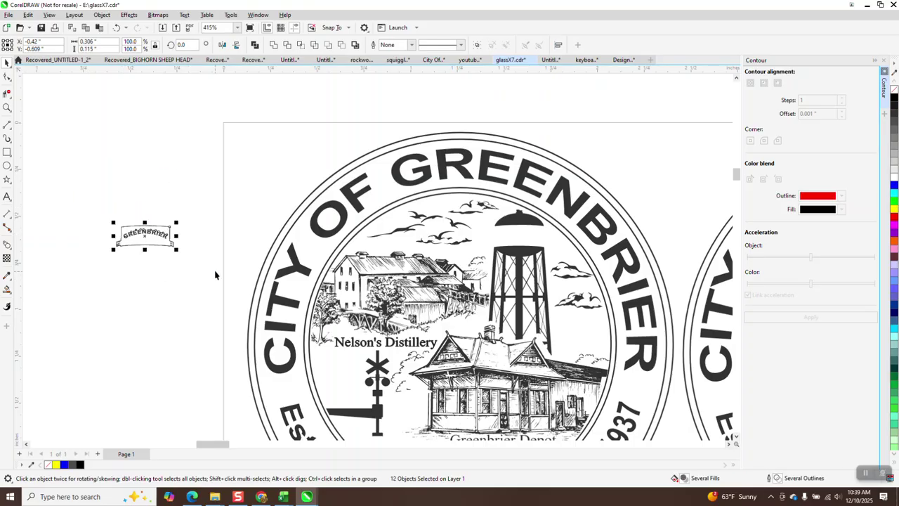
key(Right)
key(Right)
key(Right)
key(Right)
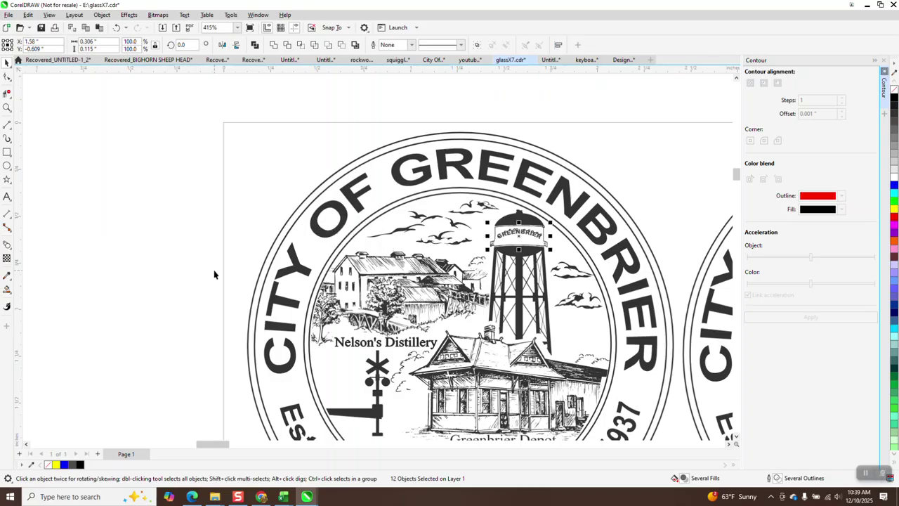
Step: Fill the tank band, railing slots and letters with the same dark gray (#4D4D4D)
click(7, 107)
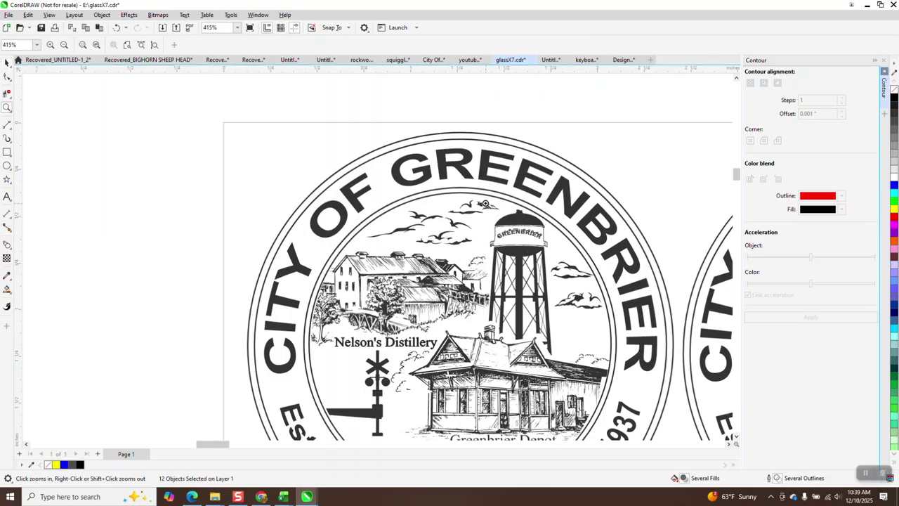
drag(487, 204, 571, 279)
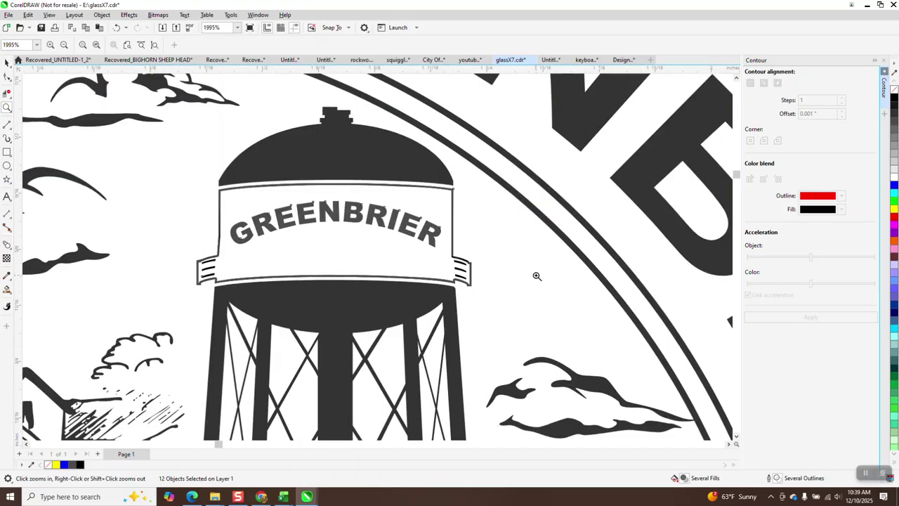
drag(187, 259, 278, 304)
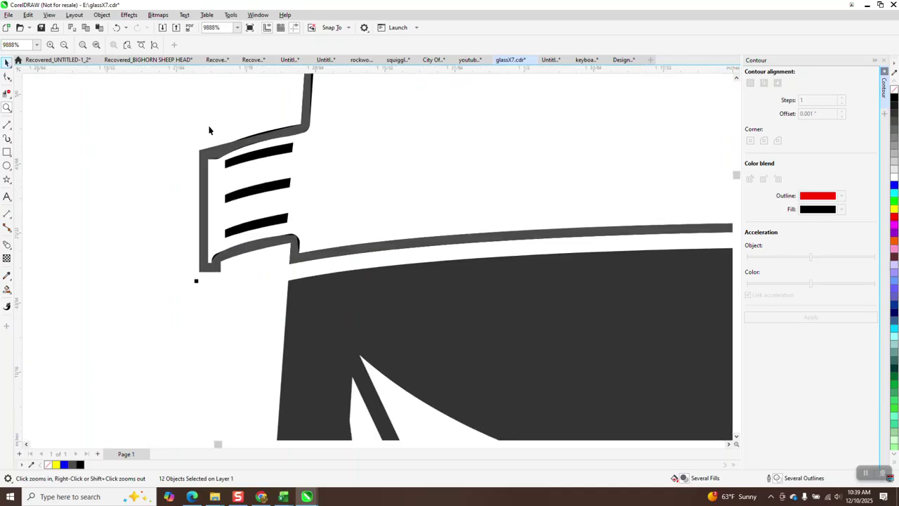
key(space)
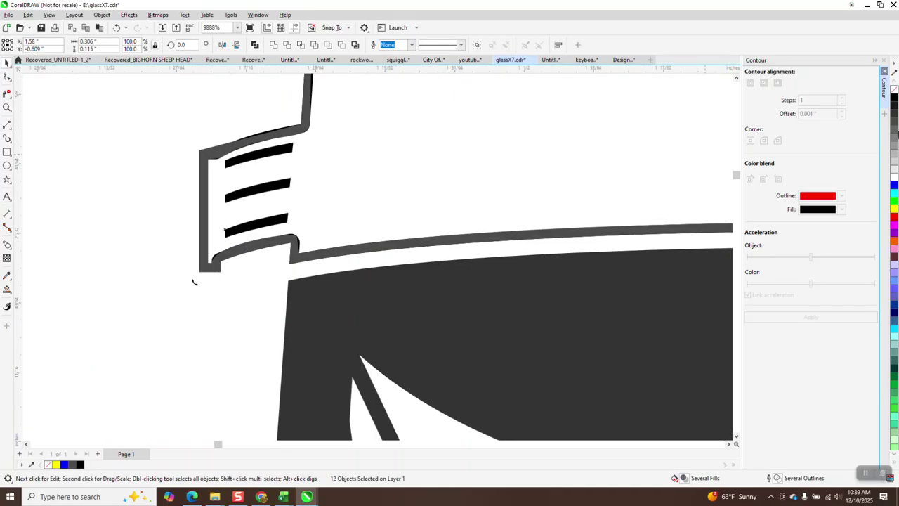
click(894, 123)
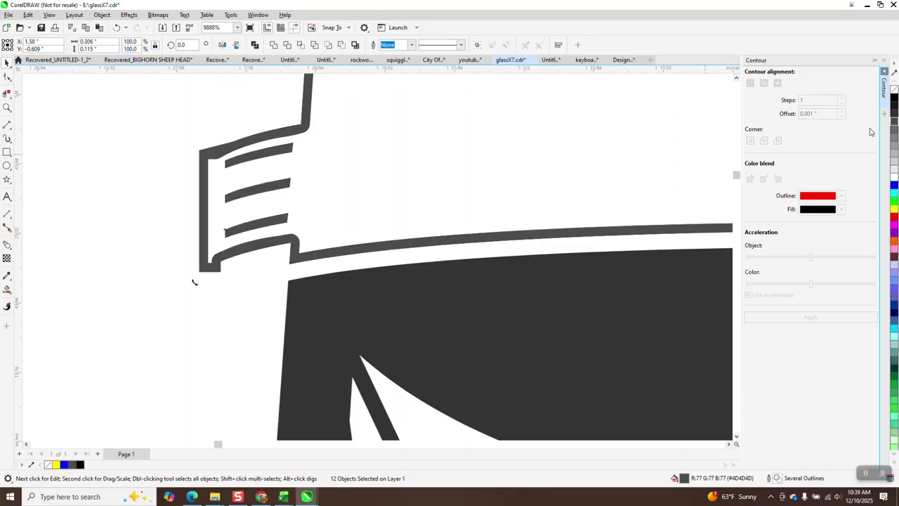
Step: Delete the extra node beside the inner upper corner of the tank band's left railing outline
click(7, 77)
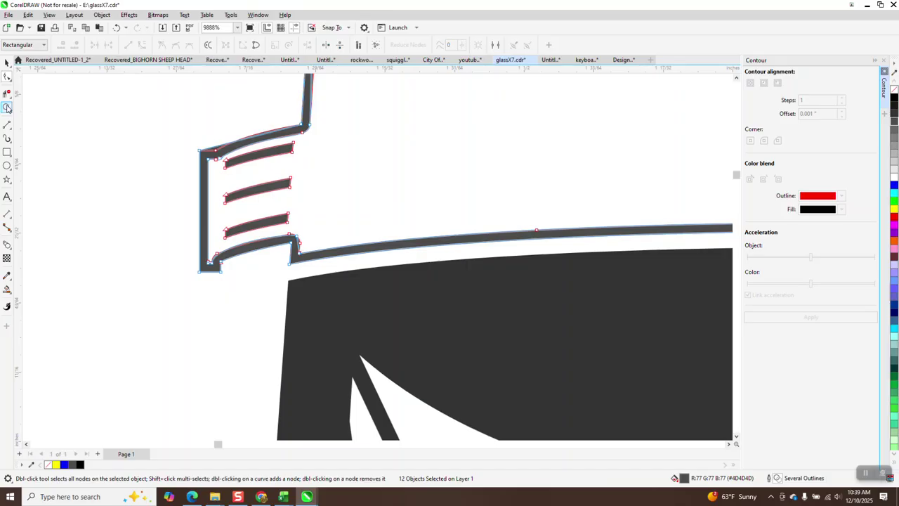
click(7, 106)
click(190, 140)
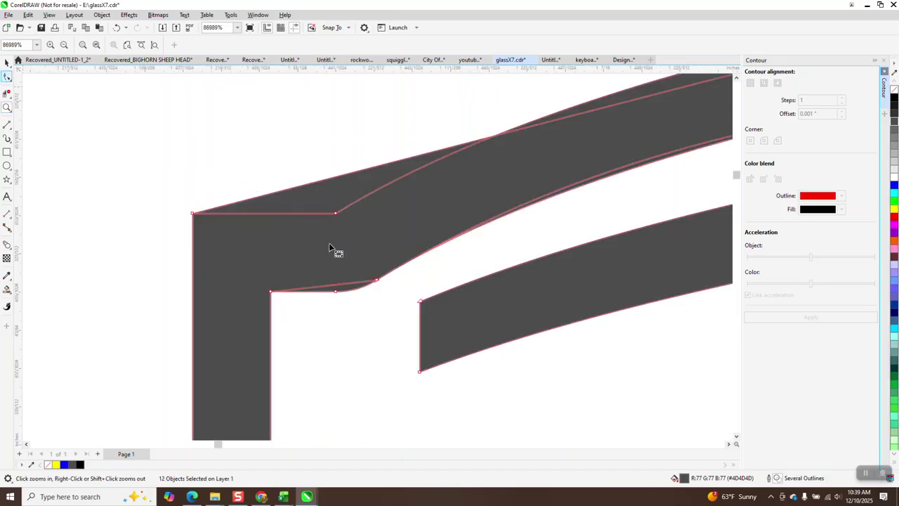
key(F10)
drag(392, 274, 254, 311)
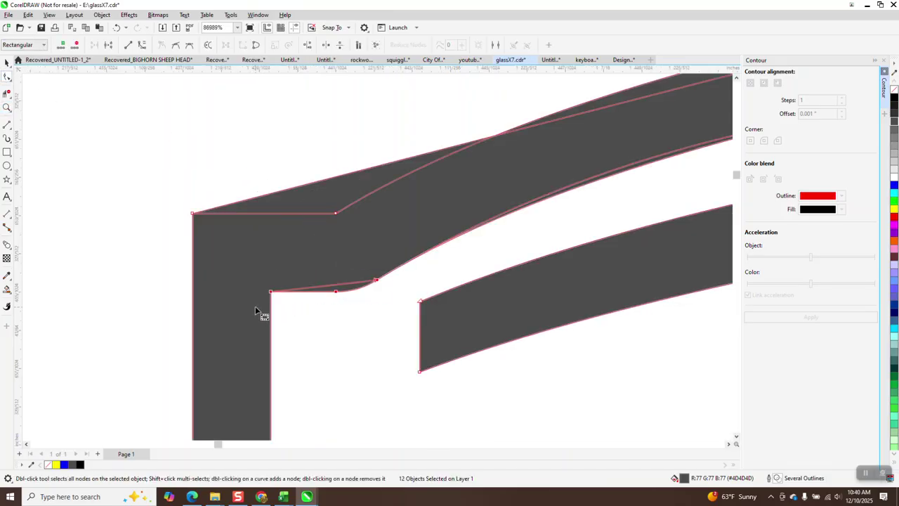
key(Delete)
double_click(335, 292)
click(377, 281)
Step: Try removing the fill from the tank band, railing slots and GREENBRIER letters together
scroll(297, 268, down, 2)
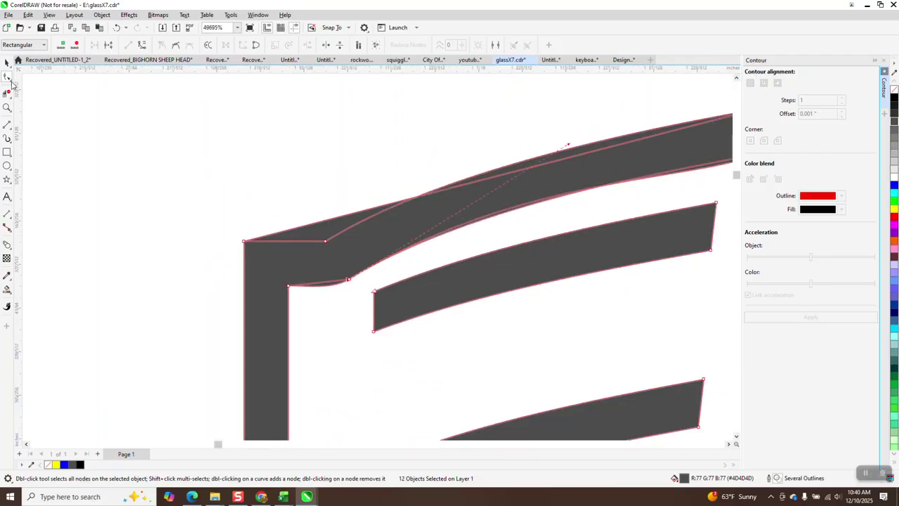
scroll(242, 151, down, 6)
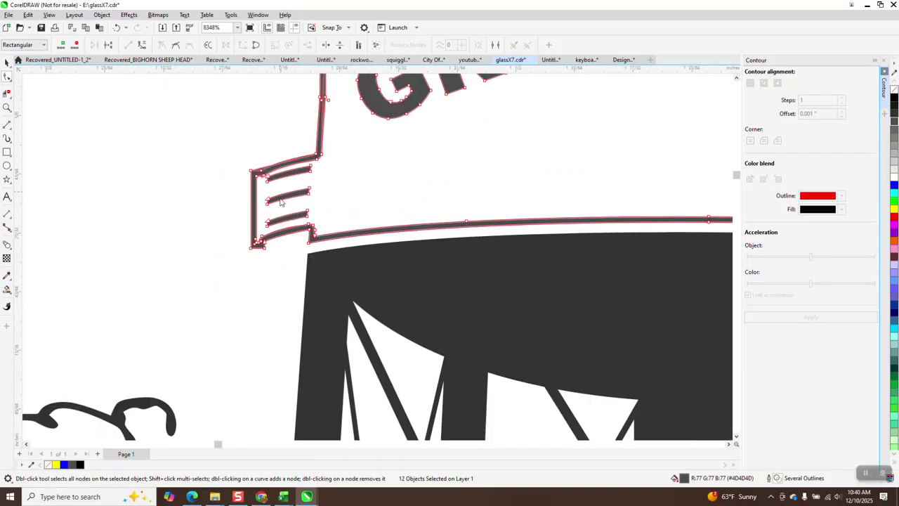
scroll(280, 203, down, 4)
drag(250, 115, 525, 226)
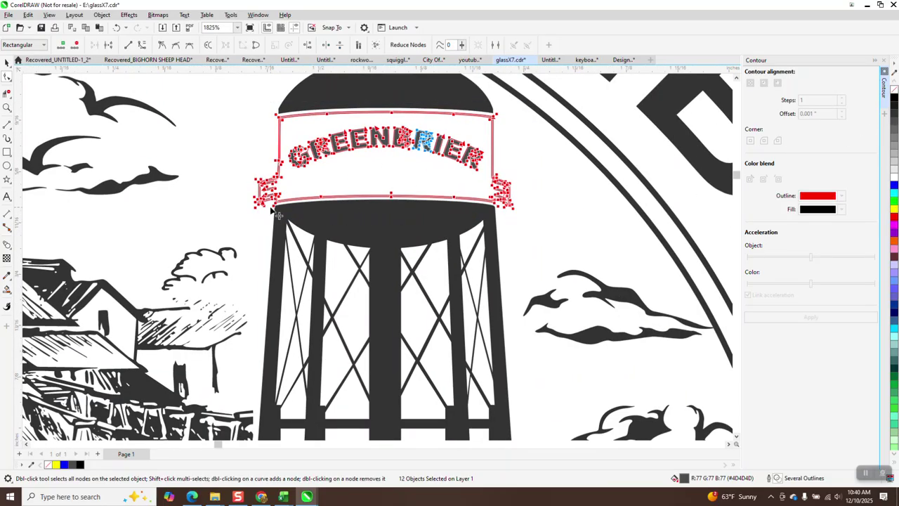
click(893, 91)
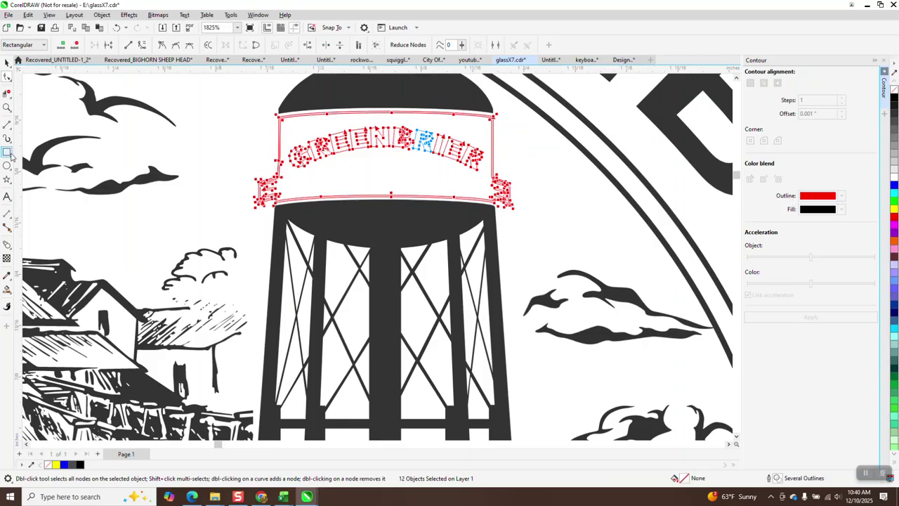
click(7, 108)
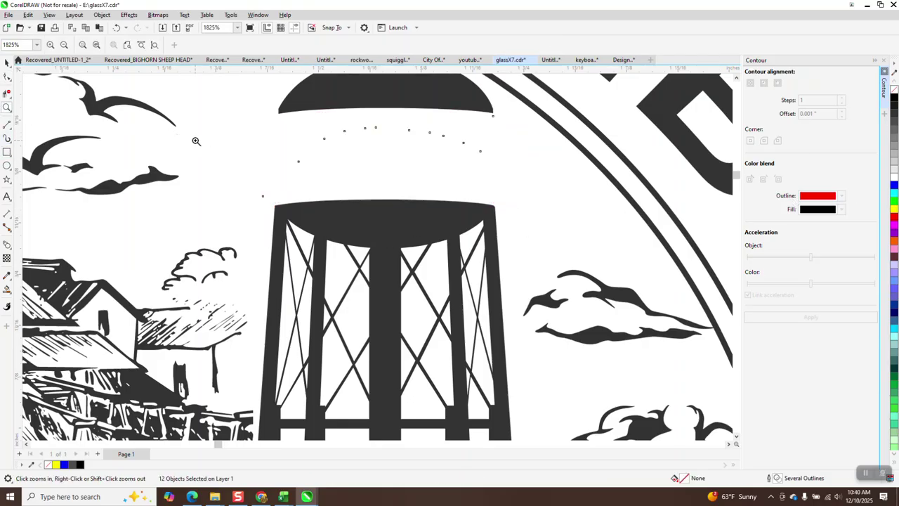
click(117, 27)
Step: Draw a yellow rectangle about 0.602 × 0.339 inches over the tower's tank and send it to the back of the page
drag(244, 138, 326, 225)
click(7, 63)
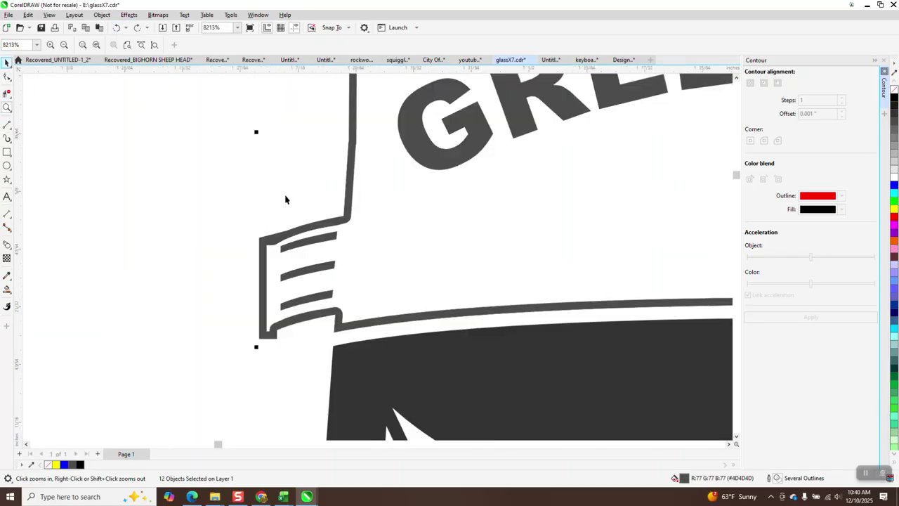
scroll(215, 279, down, 3)
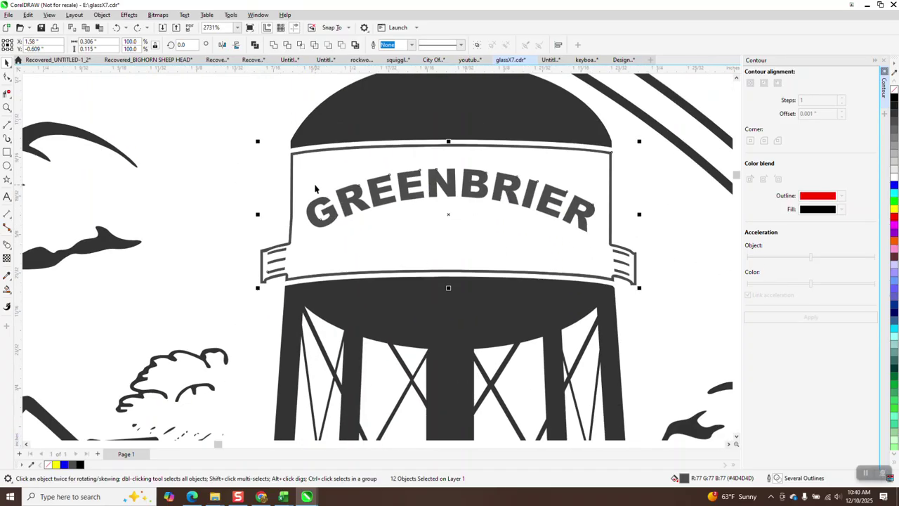
scroll(320, 183, down, 3)
click(7, 153)
drag(222, 122, 475, 265)
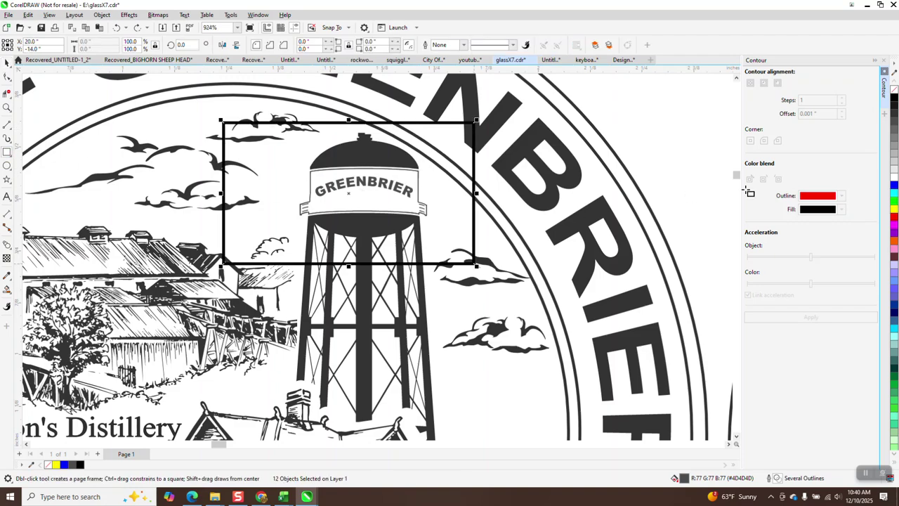
click(894, 210)
click(101, 15)
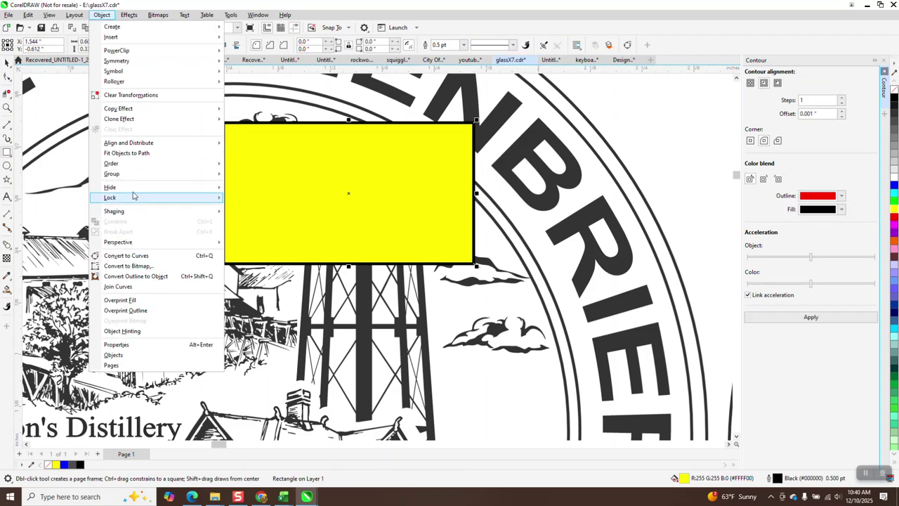
mouse_move(150, 164)
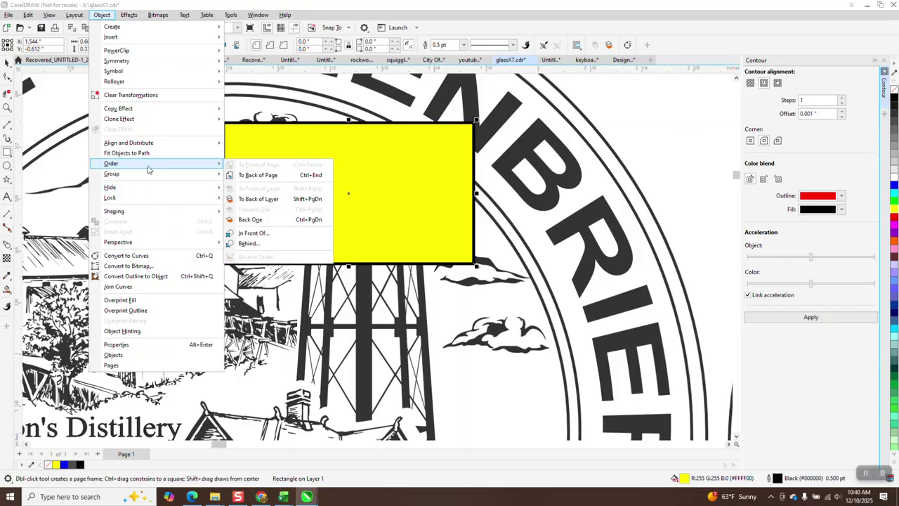
click(268, 177)
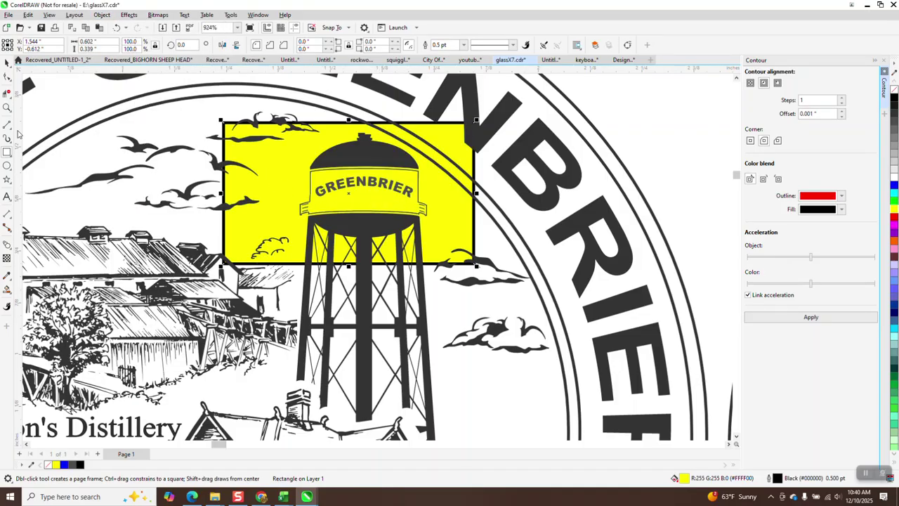
Step: Examine the GREENBRIER letters and tank band against the yellow rectangle, and delete the rectangle
scroll(151, 156, down, 1)
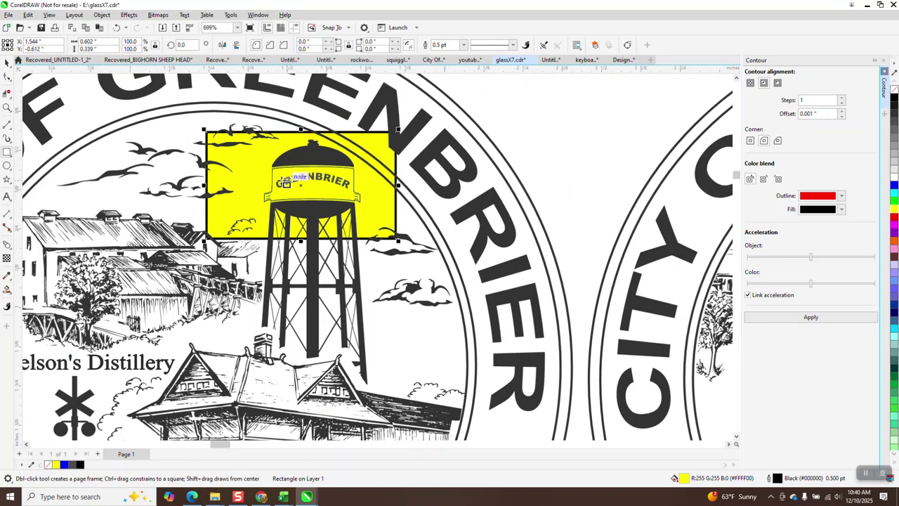
click(7, 107)
drag(241, 133, 351, 199)
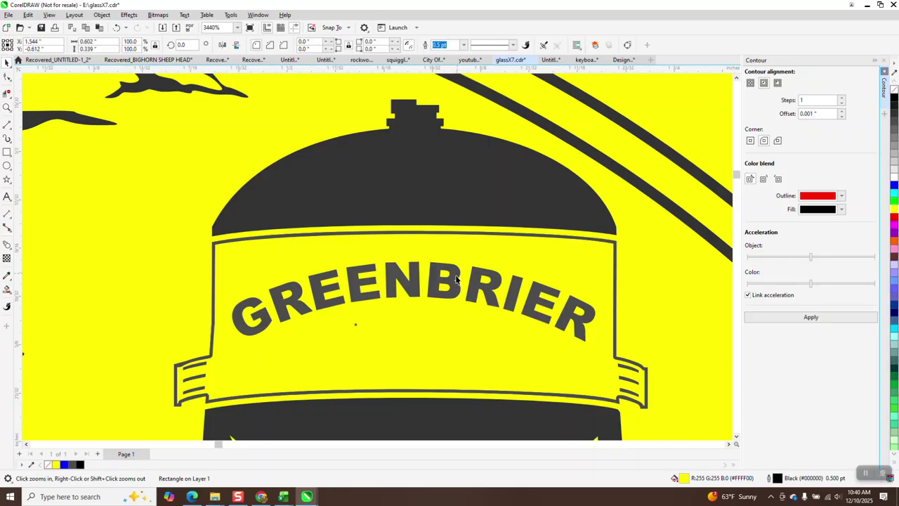
click(456, 279)
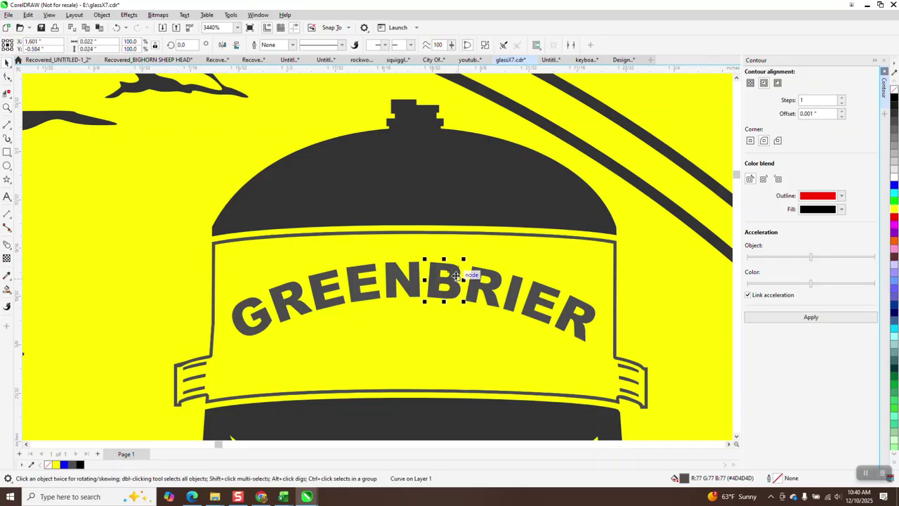
scroll(210, 256, down, 2)
click(176, 247)
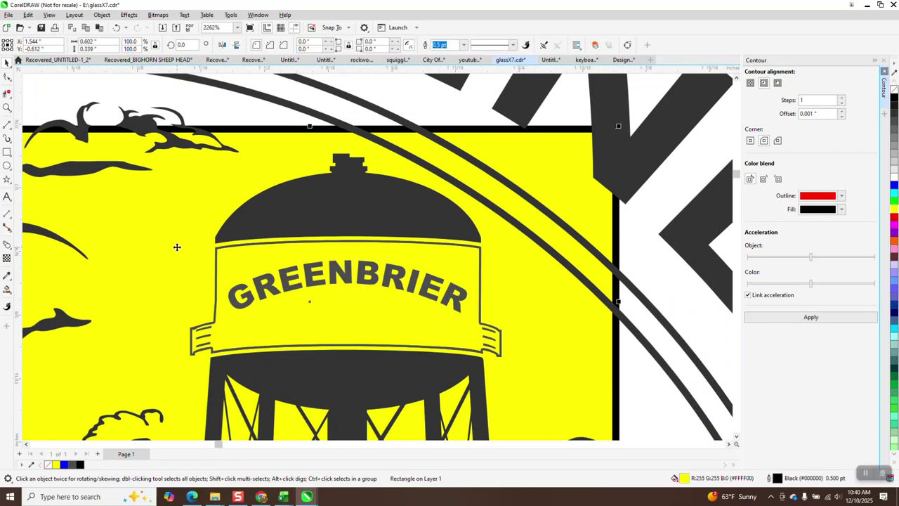
key(Delete)
Step: Remove the fill from the ten GREENBRIER letters and give them a black hairline outline
drag(178, 251, 477, 330)
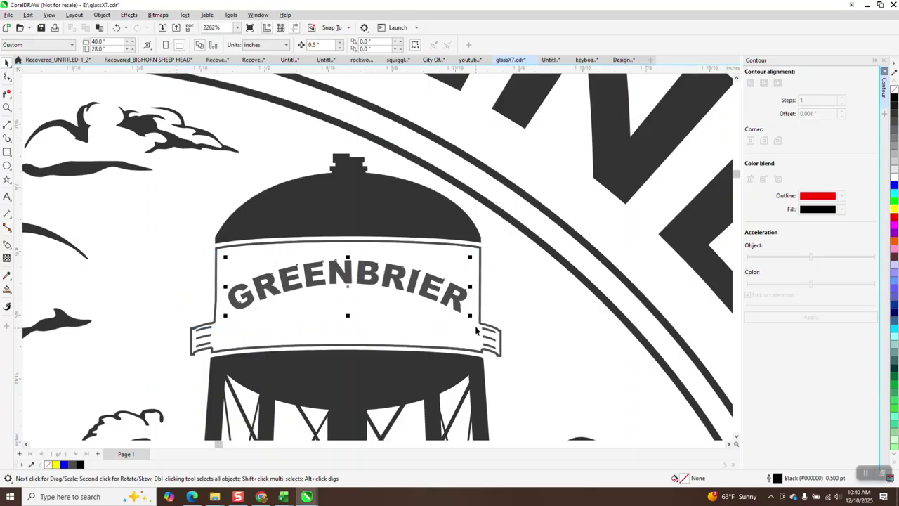
click(893, 90)
right_click(893, 99)
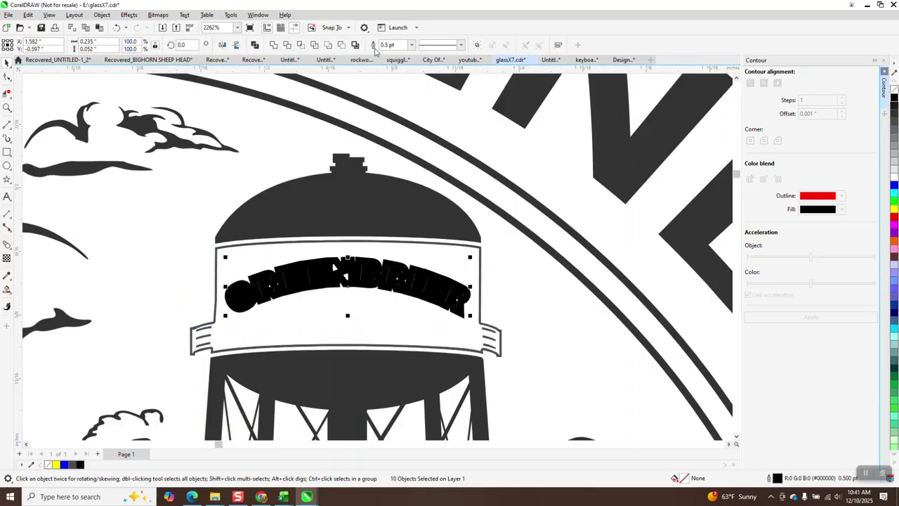
click(412, 44)
click(391, 62)
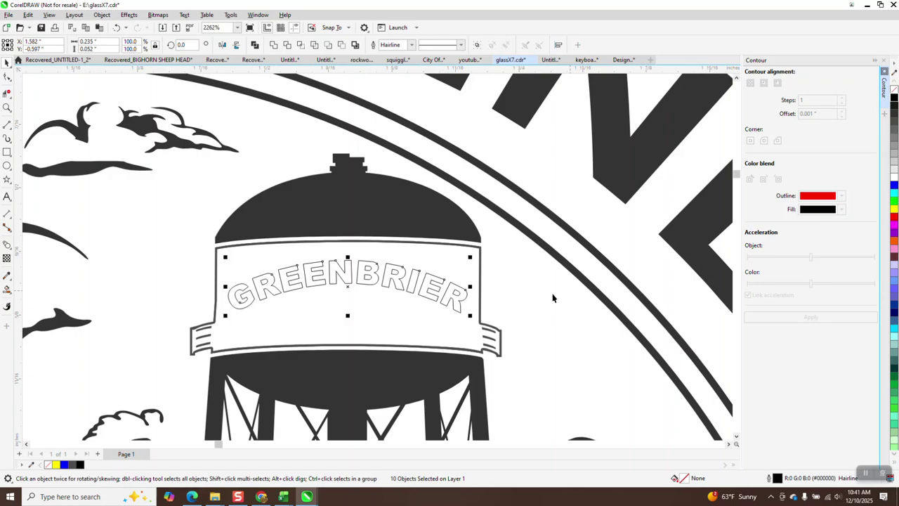
Step: Group the ten GREENBRIER letters and apply a one-step outside contour with a 0.001-inch offset and red outline
click(102, 15)
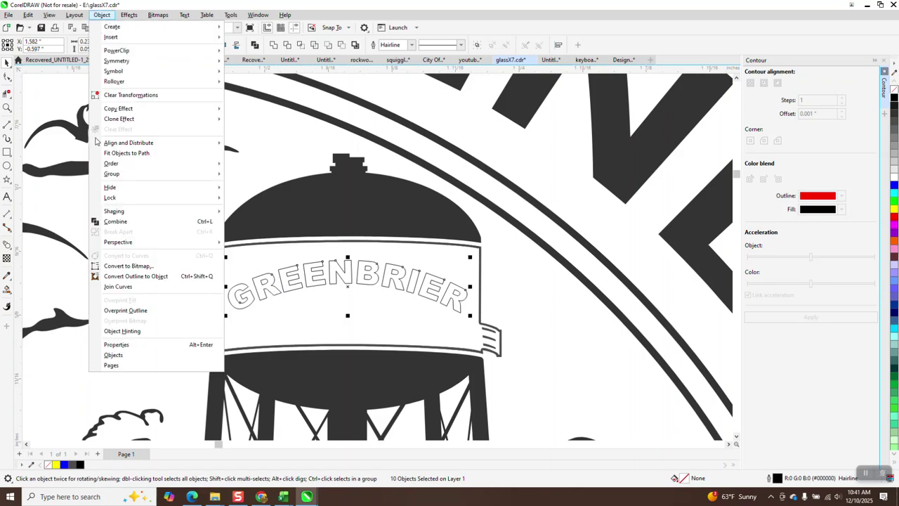
mouse_move(165, 176)
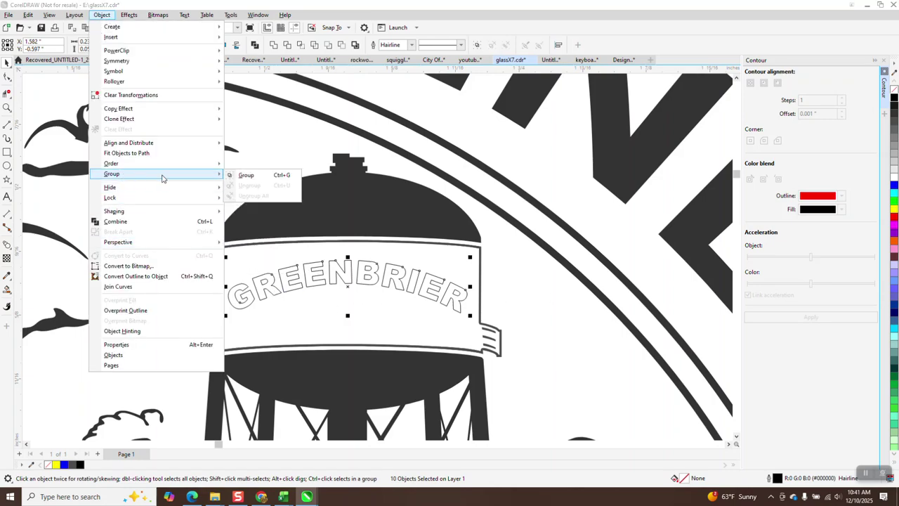
click(234, 179)
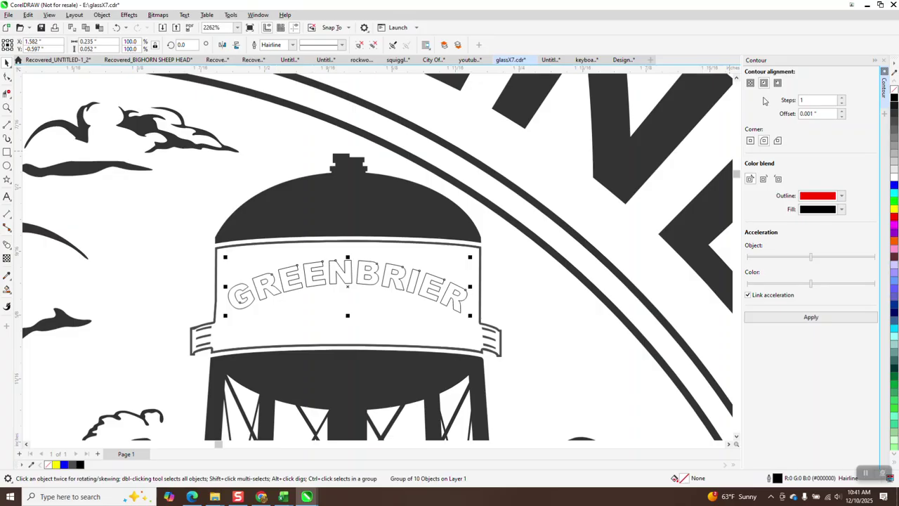
click(777, 82)
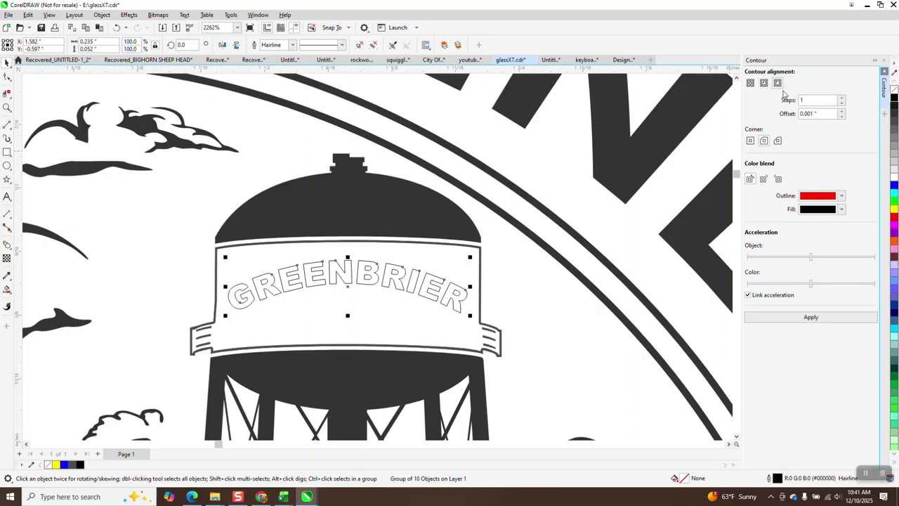
click(814, 318)
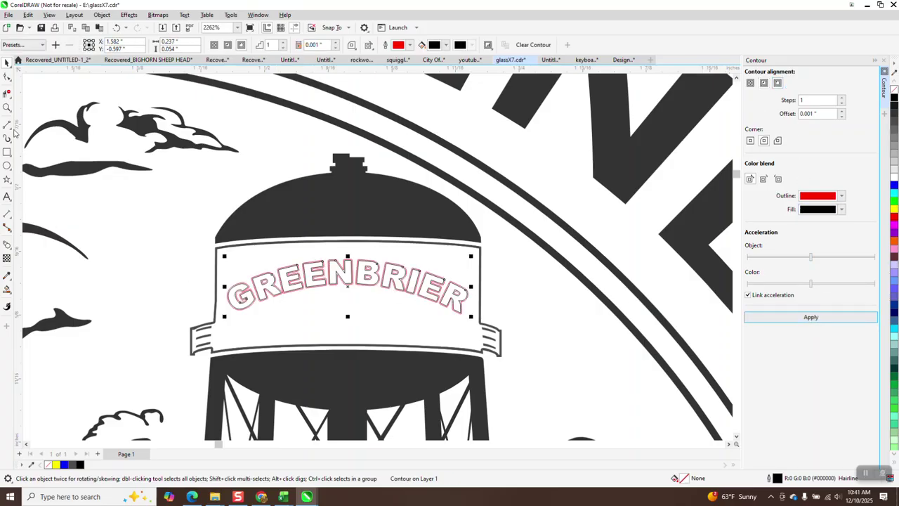
Step: Break the contour apart from the GREENBRIER letters and delete the original inner letter group
click(7, 107)
drag(231, 268, 489, 328)
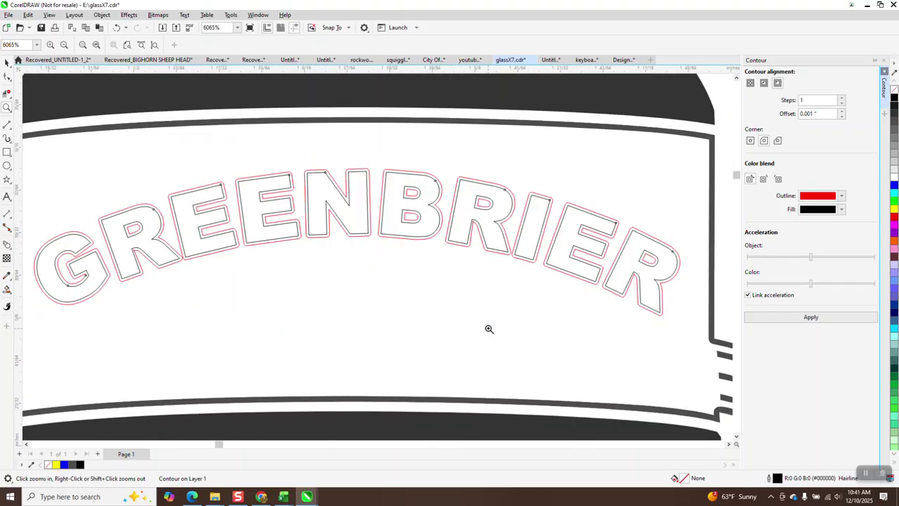
click(7, 62)
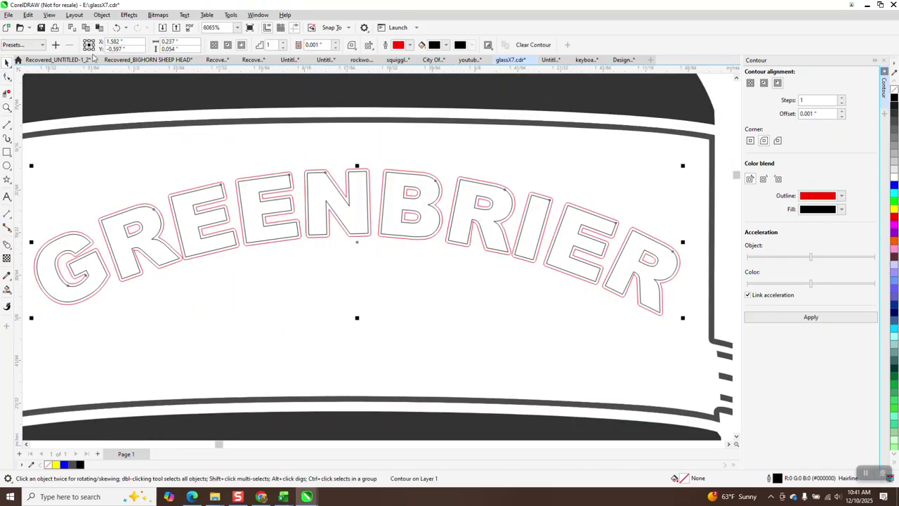
click(102, 15)
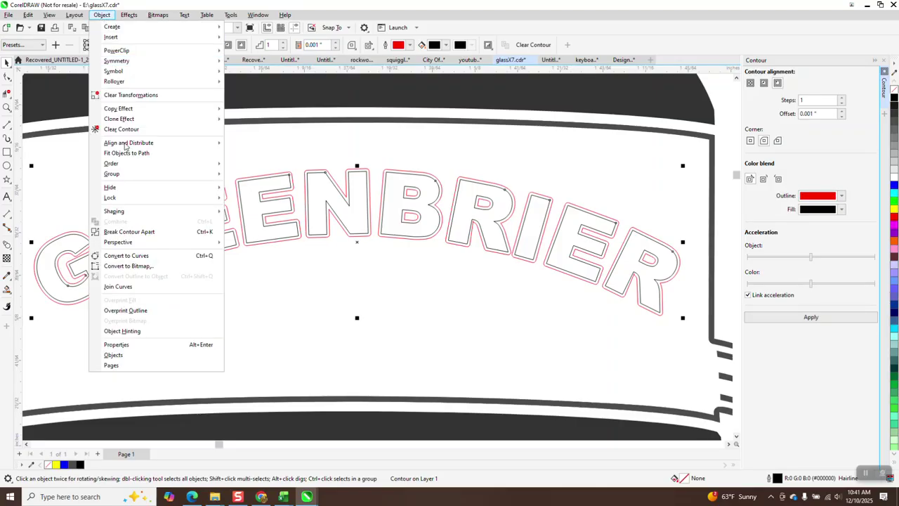
click(136, 232)
scroll(492, 211, down, 2)
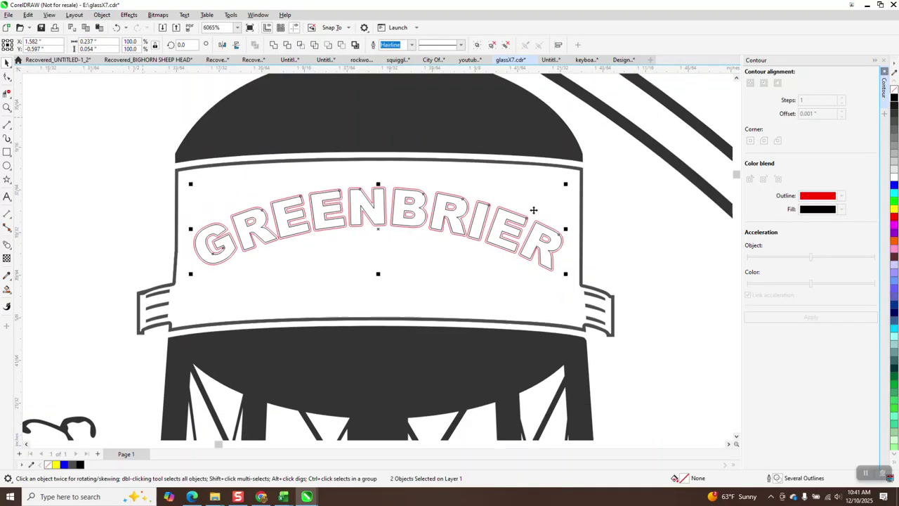
click(558, 244)
key(Escape)
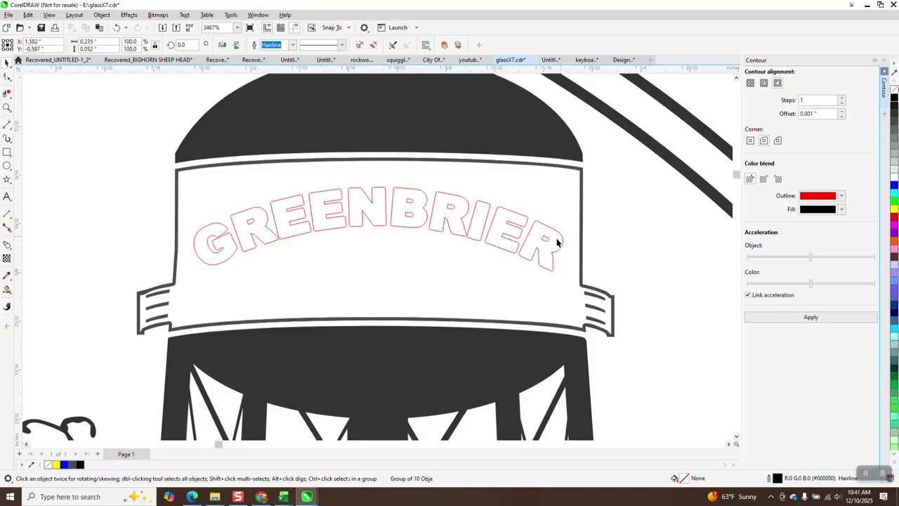
Step: Fill each of the ten GREENBRIER letter outlines on the water tower with dark gray #4D4D4D using Smart Fill, without outlines
click(8, 289)
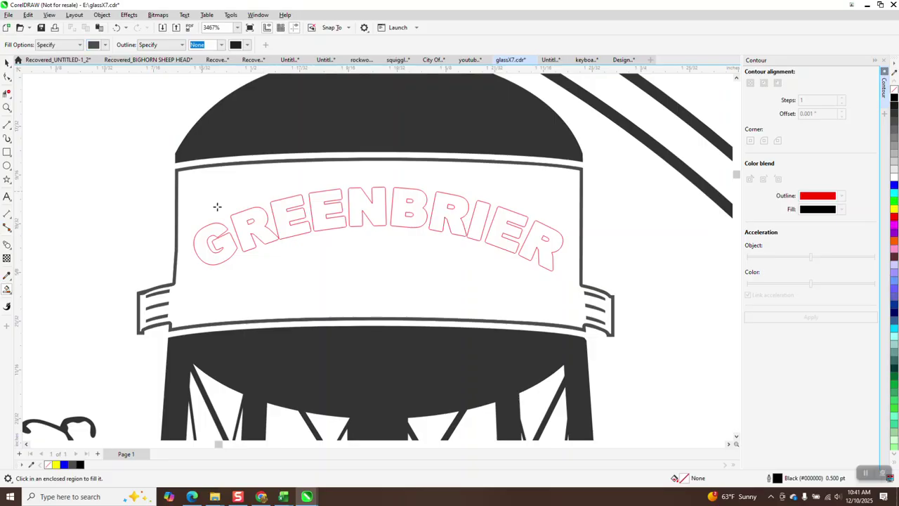
click(220, 230)
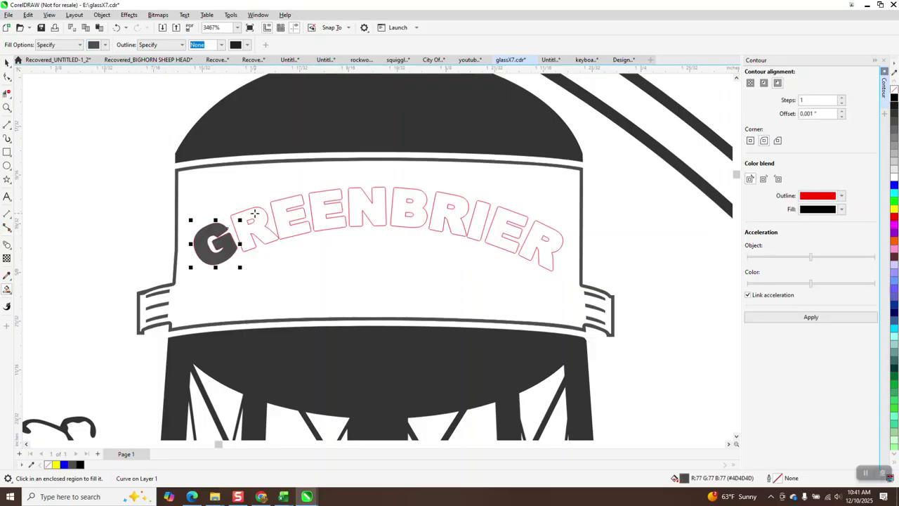
click(273, 206)
click(291, 204)
click(316, 201)
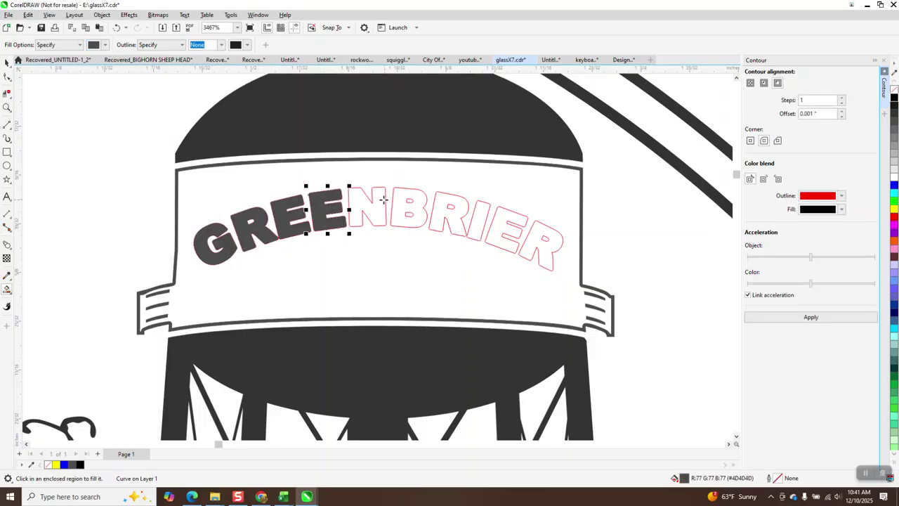
click(370, 204)
click(406, 198)
click(460, 204)
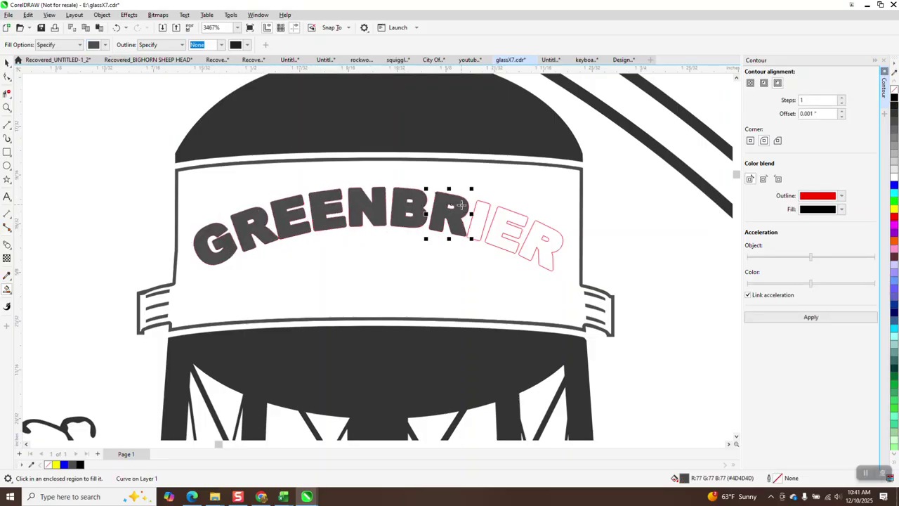
click(484, 210)
click(500, 219)
click(537, 224)
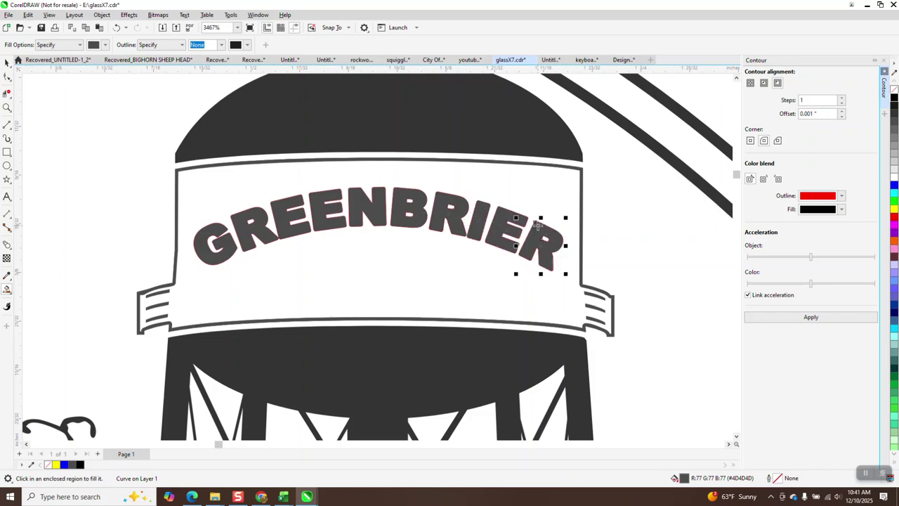
Step: Remove the red outline from the GREENBRIER letters on the water tower
click(7, 63)
drag(106, 160, 606, 283)
right_click(895, 91)
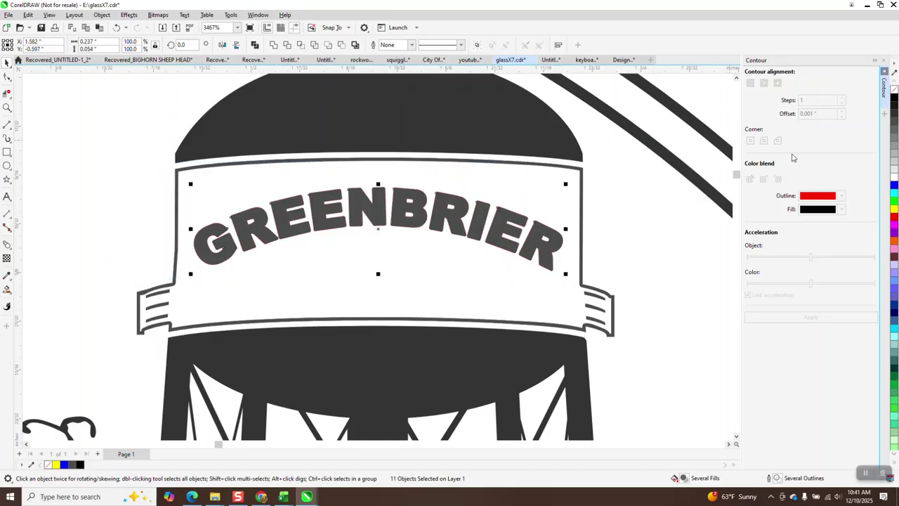
click(632, 225)
Step: Examine the whole seal and the lettering of the Nelson's Distillery and Greenbrier Depot captions, checking individual Greenbrier Depot letters
scroll(382, 258, down, 4)
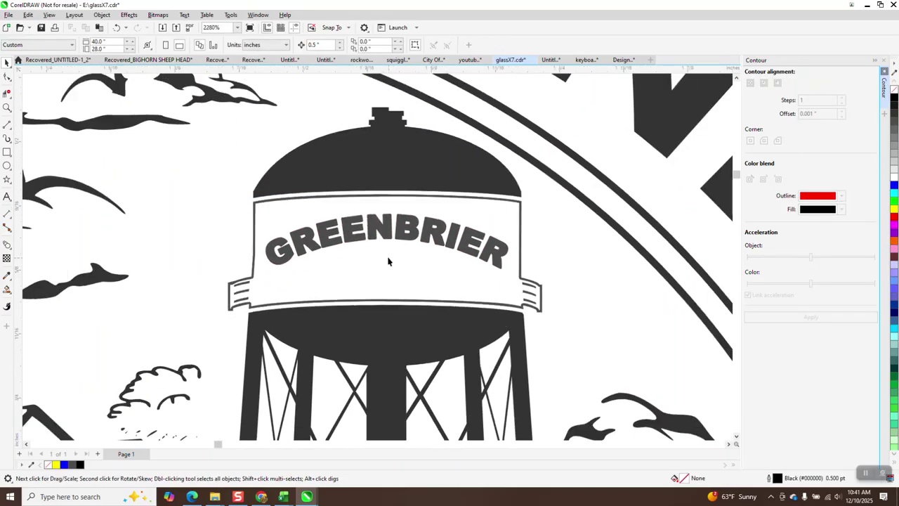
scroll(380, 258, down, 5)
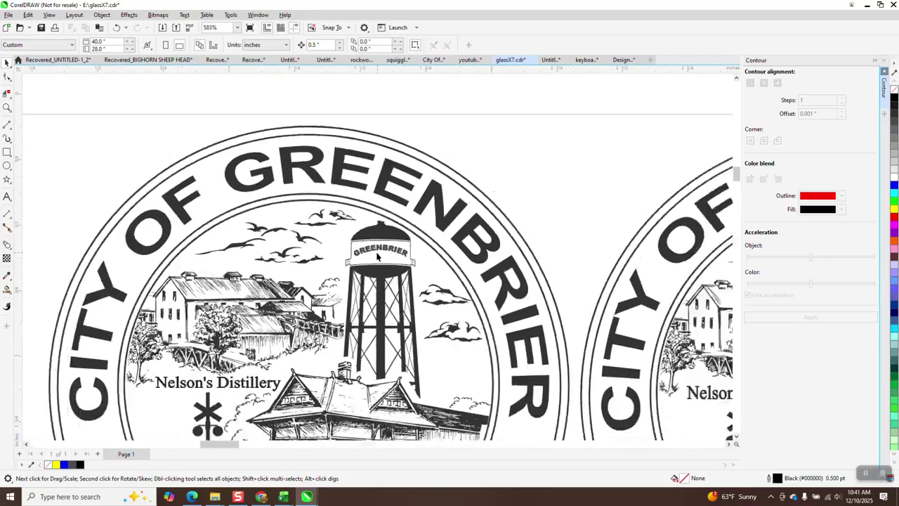
scroll(375, 258, down, 1)
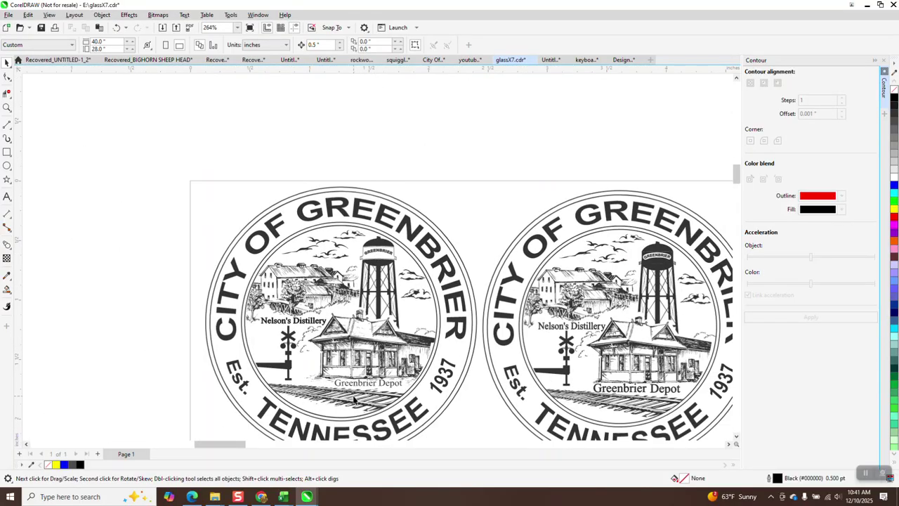
click(7, 108)
drag(252, 290, 353, 344)
scroll(348, 342, down, 6)
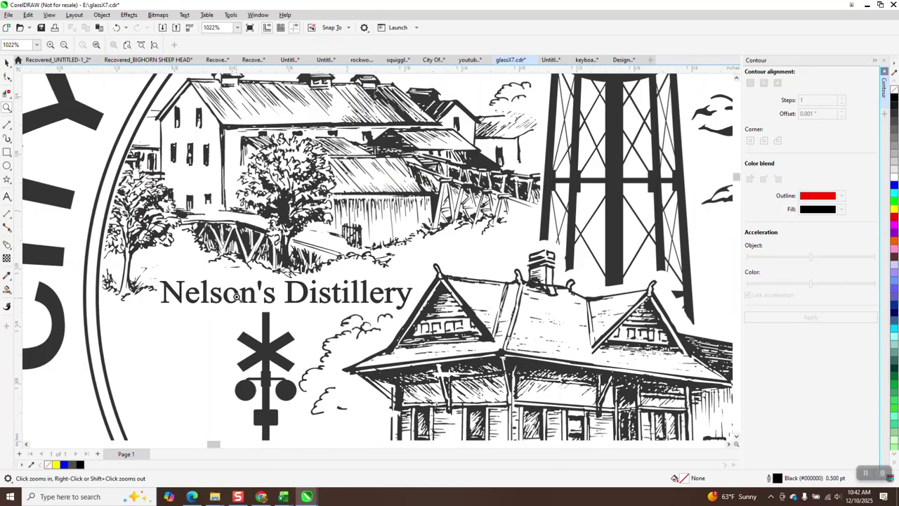
drag(359, 380, 470, 422)
click(7, 61)
click(554, 256)
scroll(566, 253, down, 3)
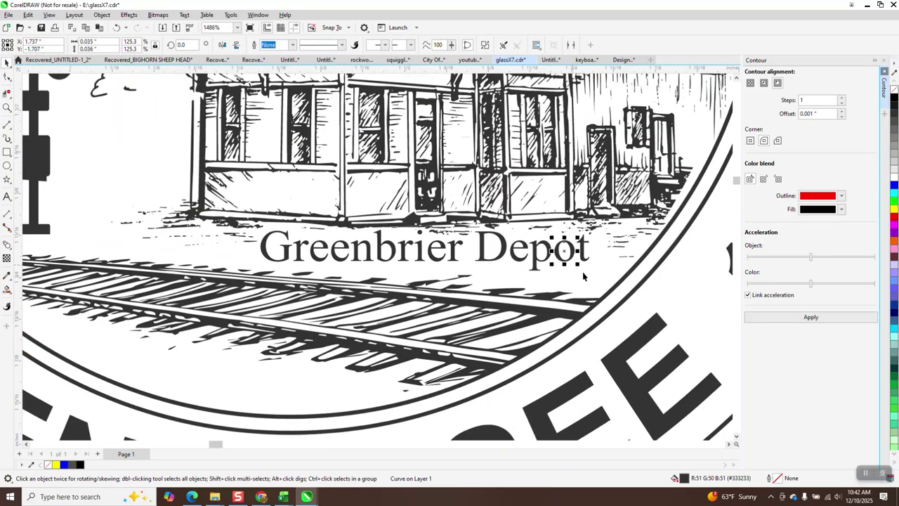
scroll(648, 265, down, 1)
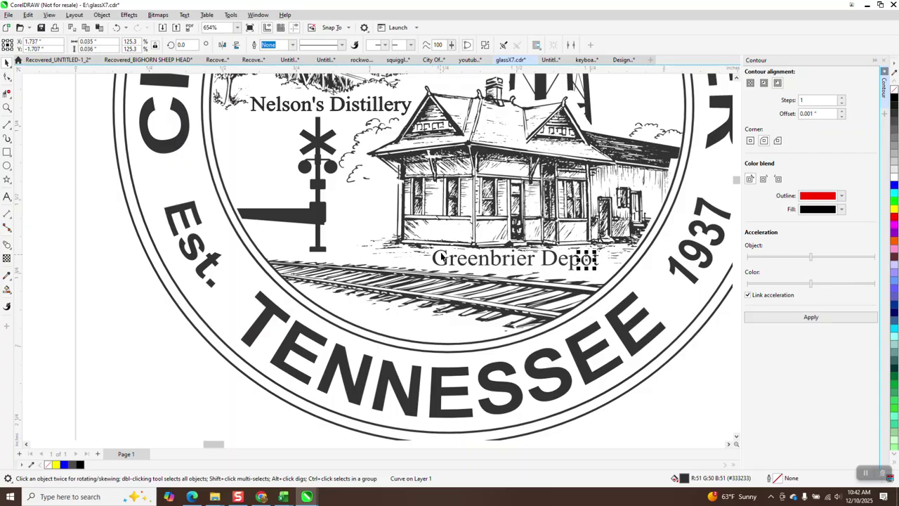
click(444, 257)
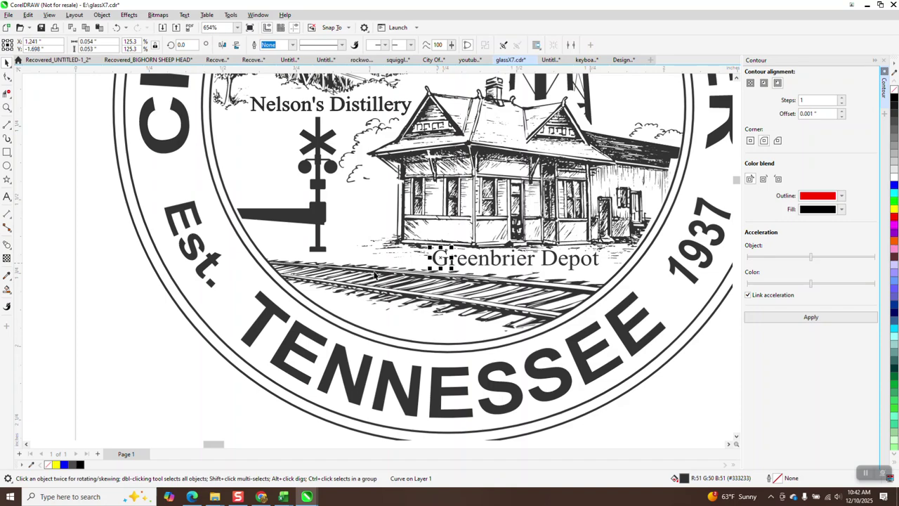
Step: Add the artistic text "Greenbrier" across the lower part of the seal
click(7, 197)
click(140, 391)
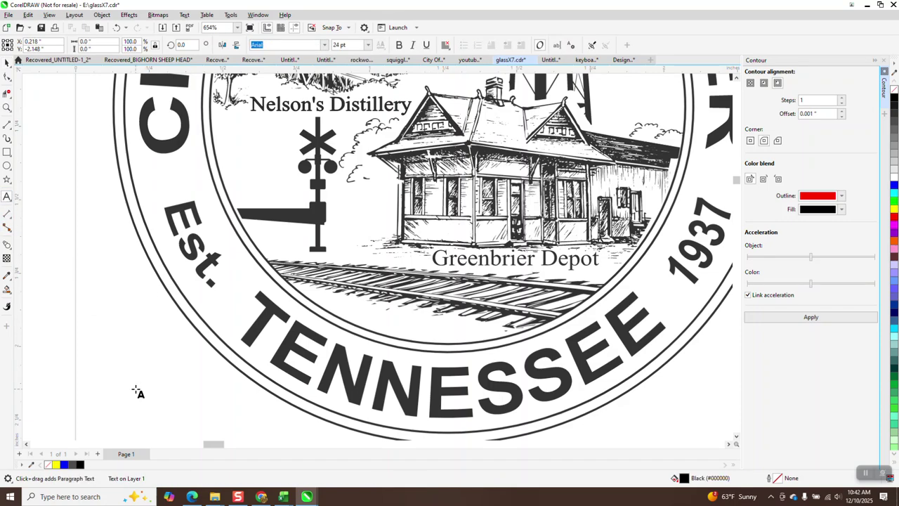
text(Green)
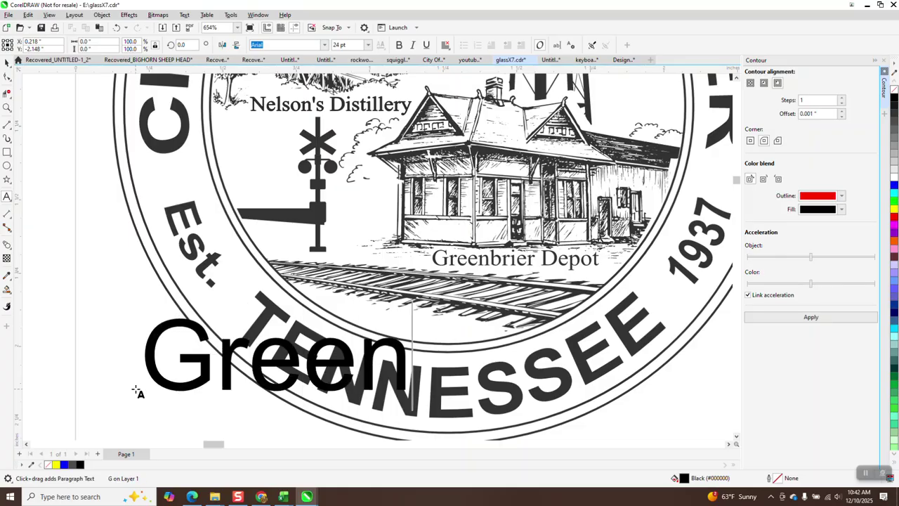
text(bri)
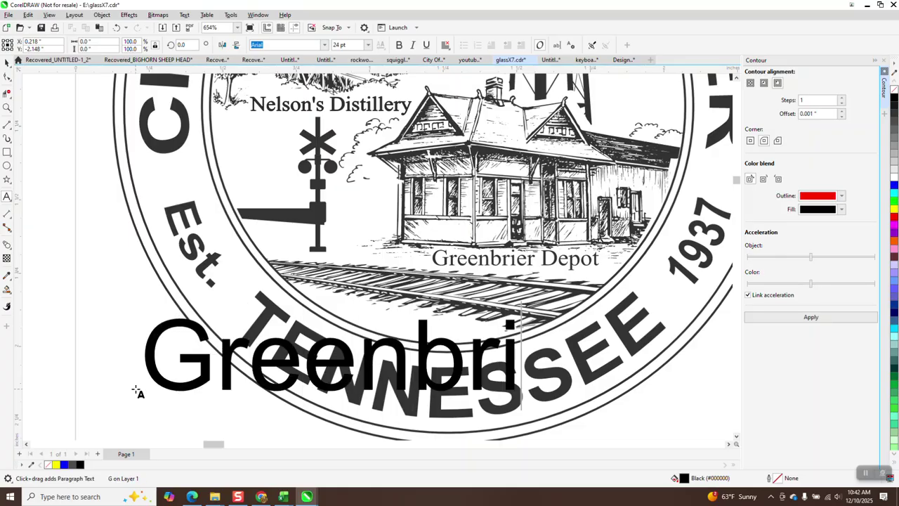
text(er)
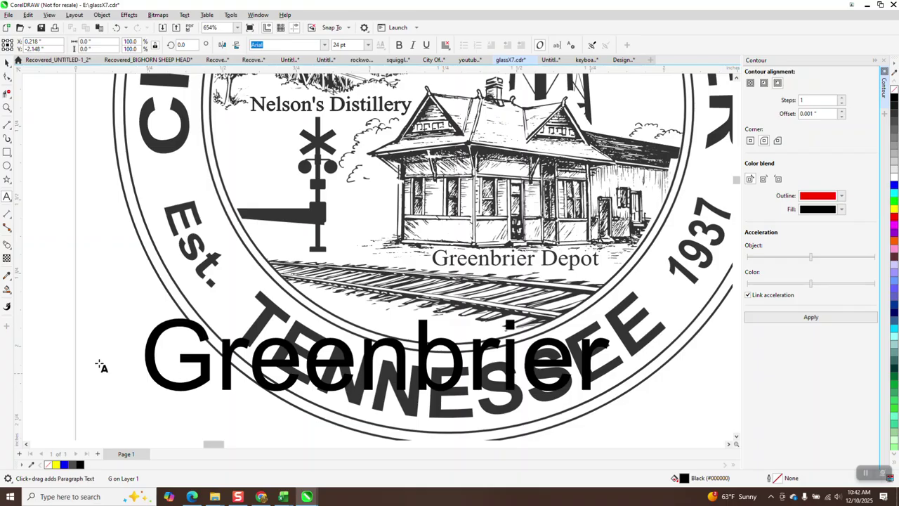
click(7, 62)
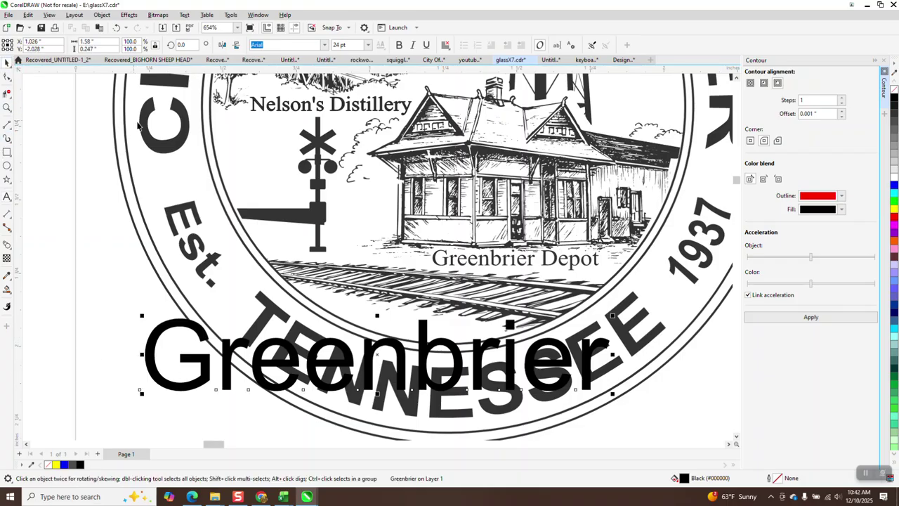
Step: Set the font of the new Greenbrier text to Times New Roman regular
click(325, 45)
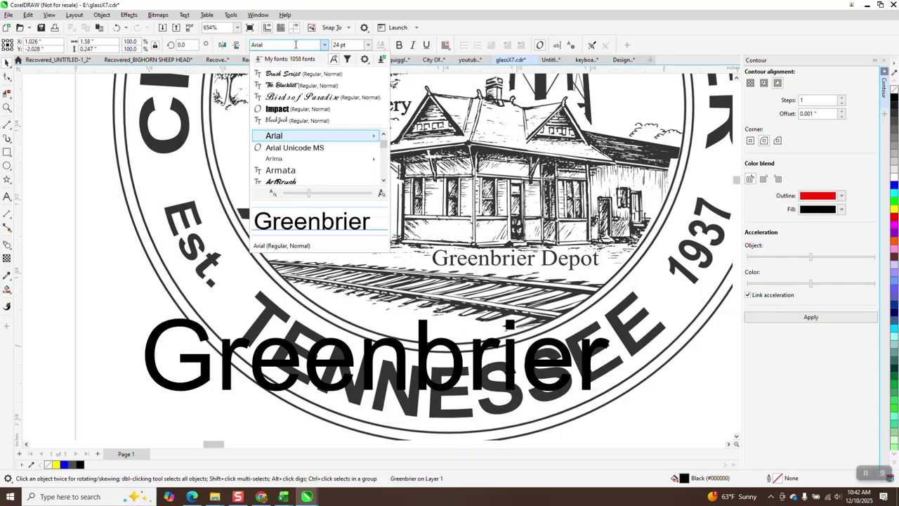
key(BackSpace)
key(BackSpace)
key(BackSpace)
key(BackSpace)
key(BackSpace)
text(tim)
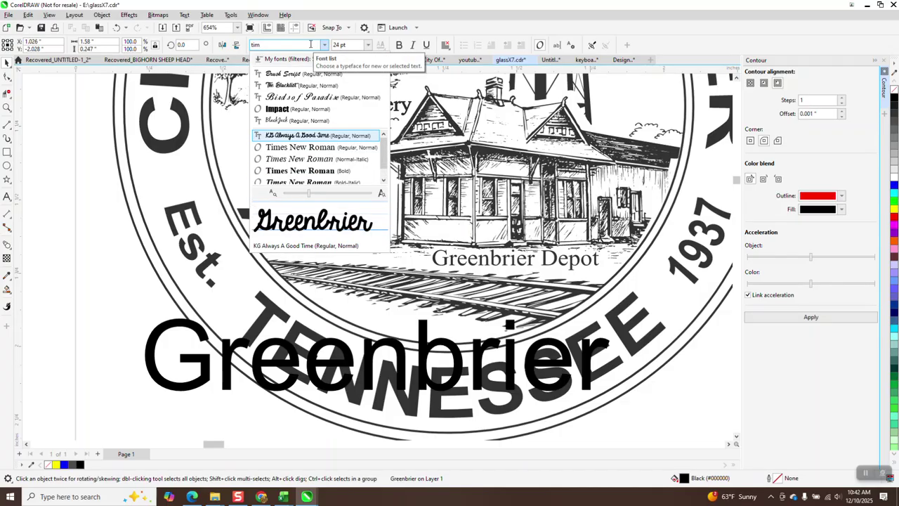
click(314, 149)
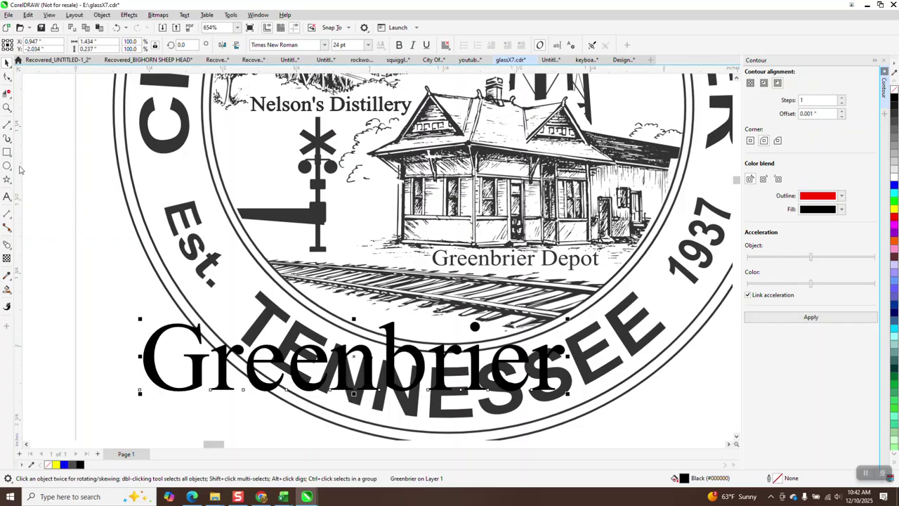
Step: Extend the new text so it reads "Greenbrier Depot"
click(7, 198)
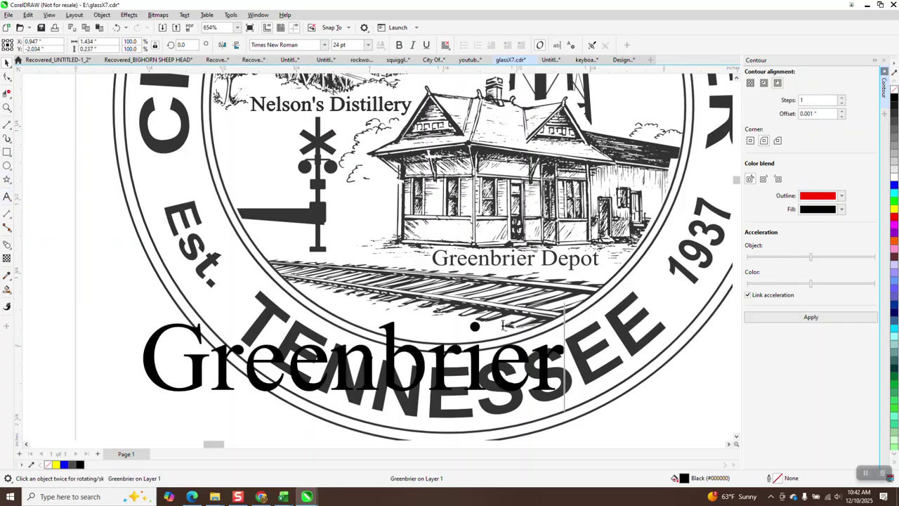
click(571, 356)
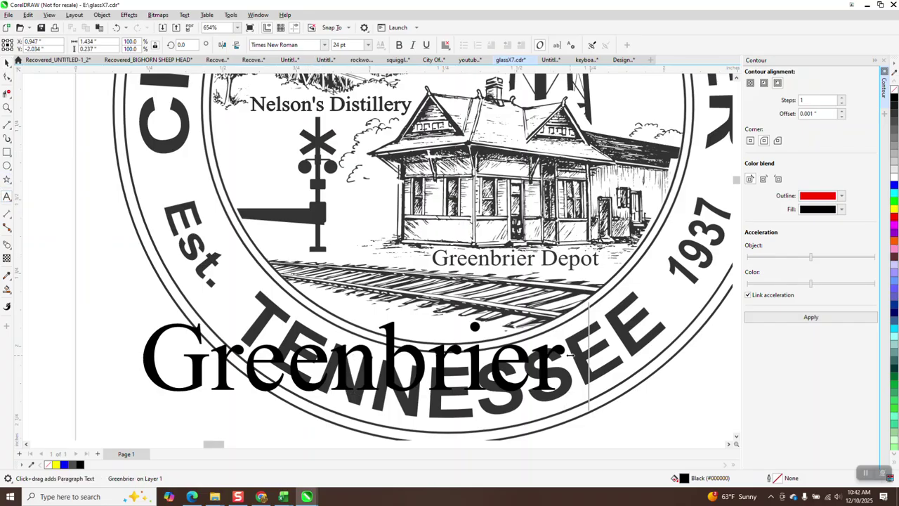
text(Depot)
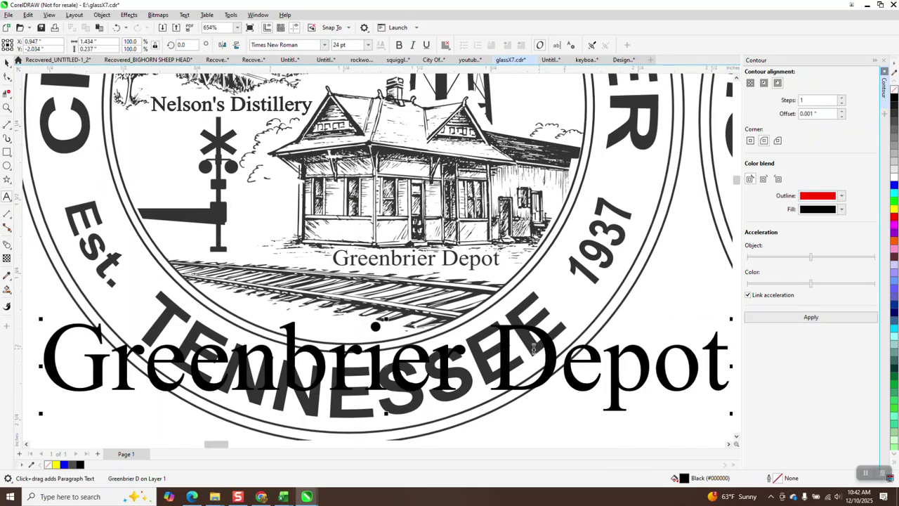
key(Escape)
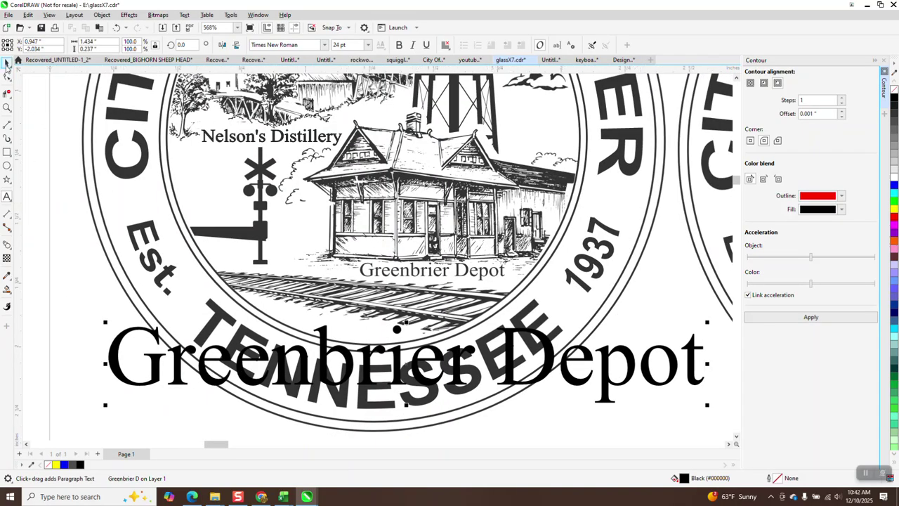
key(ctrl+space)
Step: Delete all the letters of the original Greenbrier Depot caption below the depot drawing, one by one
click(502, 271)
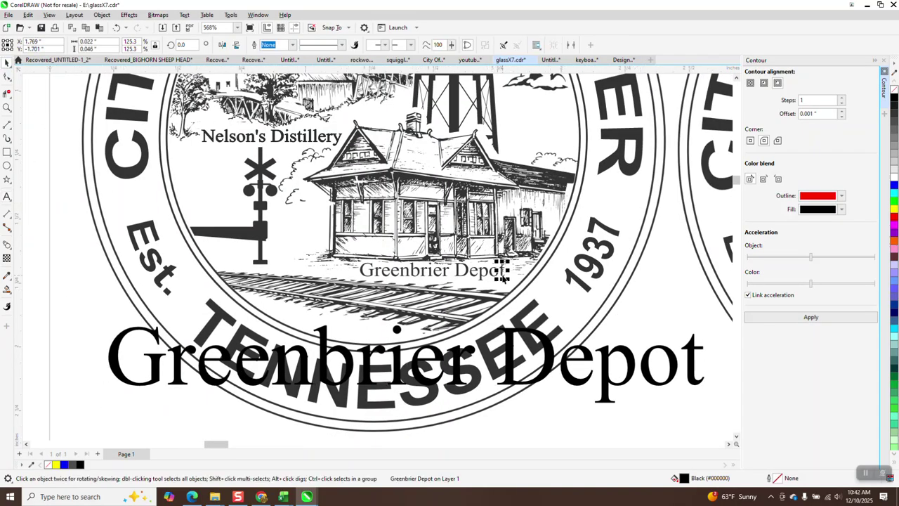
key(Delete)
click(494, 272)
key(Delete)
click(481, 272)
key(Delete)
click(474, 272)
key(Delete)
click(466, 272)
key(Delete)
click(440, 274)
key(Delete)
click(437, 273)
key(Delete)
click(425, 273)
key(Delete)
click(423, 274)
key(Delete)
click(417, 273)
key(Delete)
click(406, 272)
key(Delete)
click(396, 274)
key(Delete)
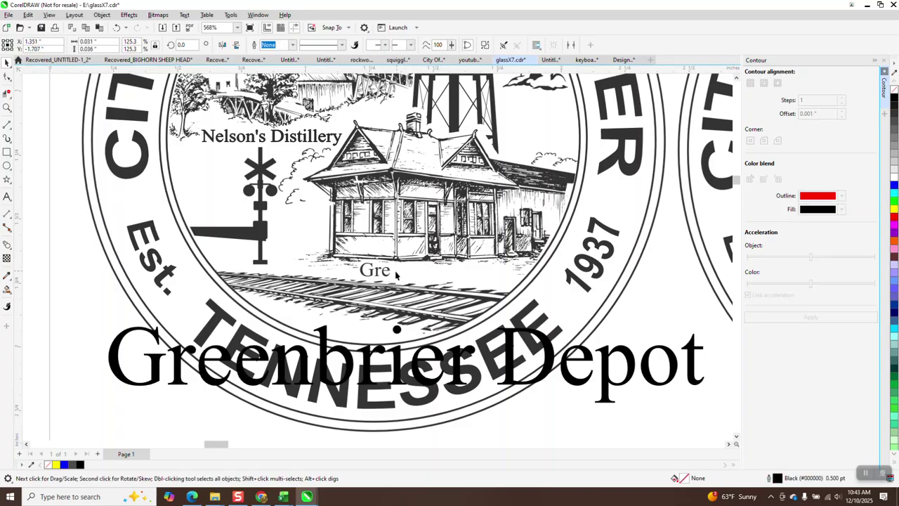
click(390, 273)
key(Delete)
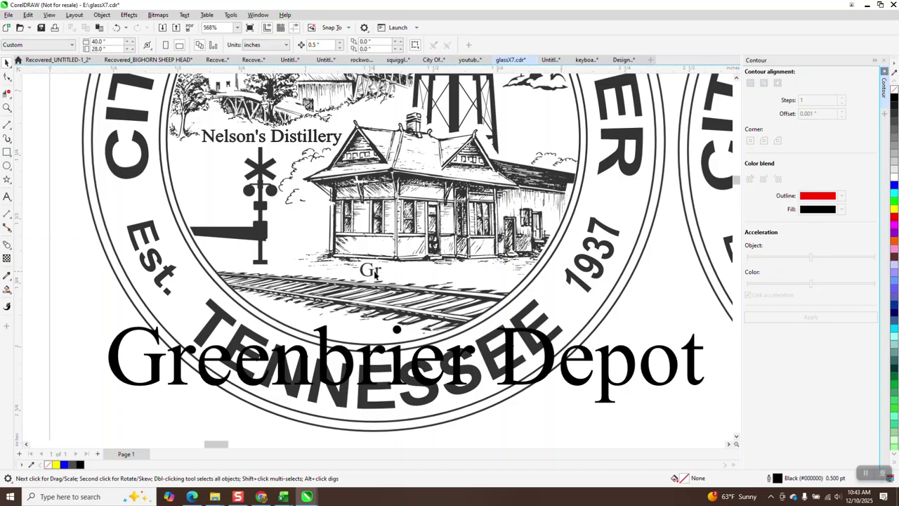
click(375, 273)
key(Delete)
click(369, 272)
key(Delete)
Step: Scale the new Greenbrier Depot text down to about 11.4 pt and move it below the depot
click(689, 348)
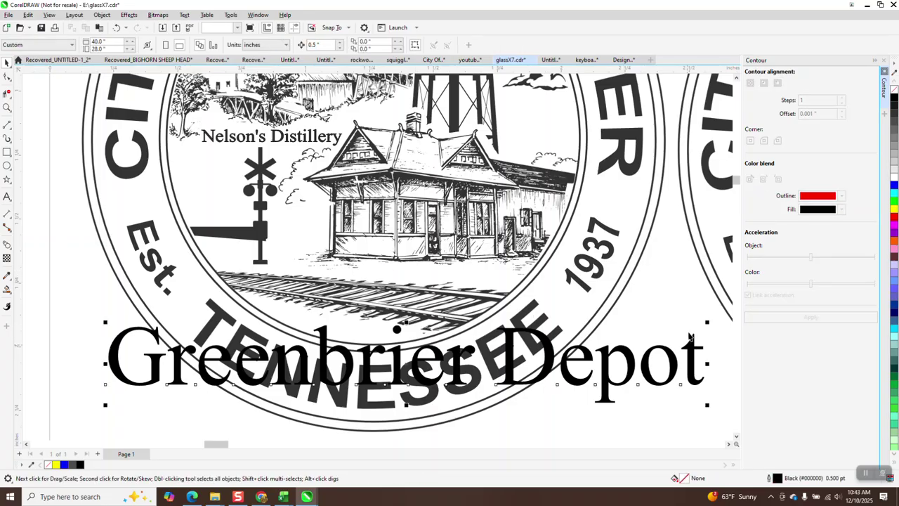
drag(702, 321, 394, 363)
drag(260, 383, 402, 269)
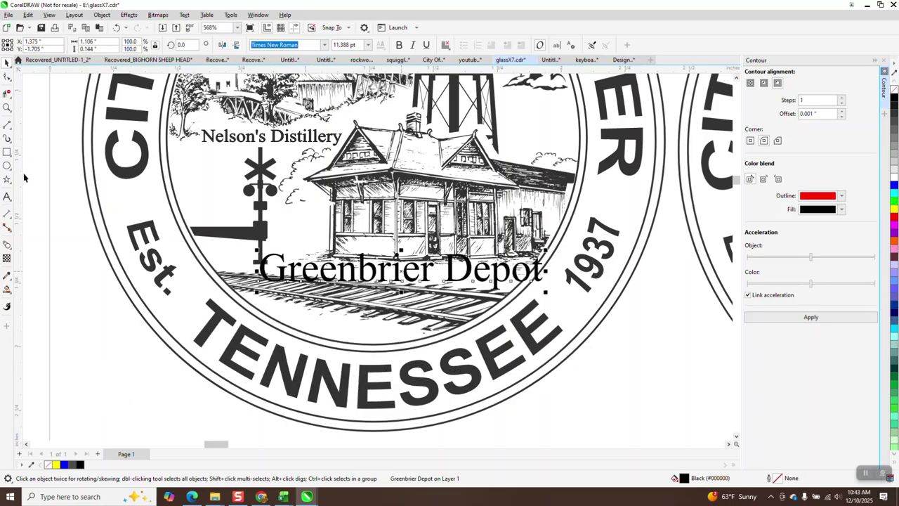
Step: Reduce the Greenbrier Depot text to about 8.1 pt, 0.79 inch wide, and position it between the depot and the railroad tracks
click(7, 126)
click(7, 108)
drag(583, 330, 253, 214)
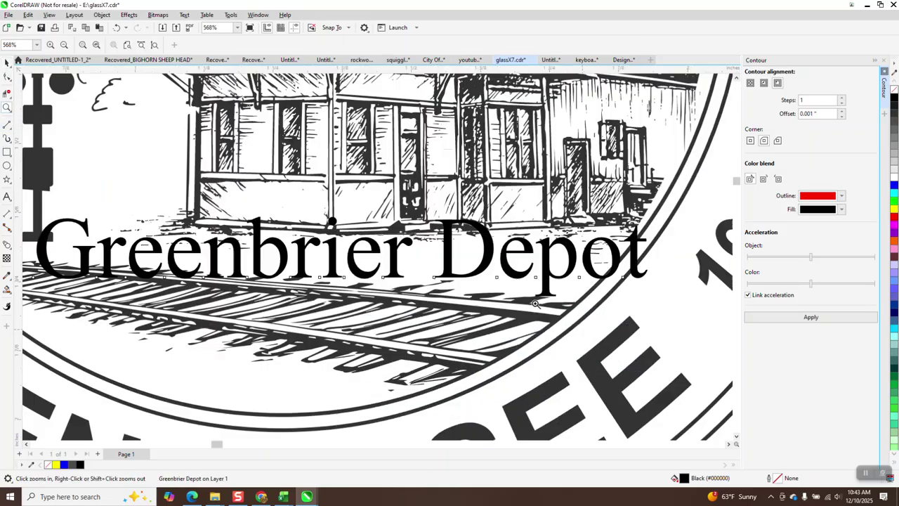
key(space)
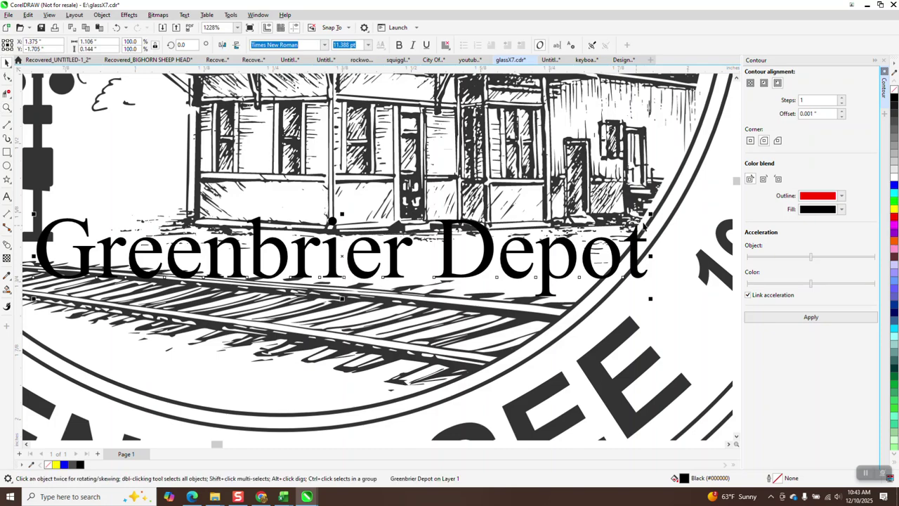
drag(651, 215, 544, 242)
drag(476, 262, 583, 259)
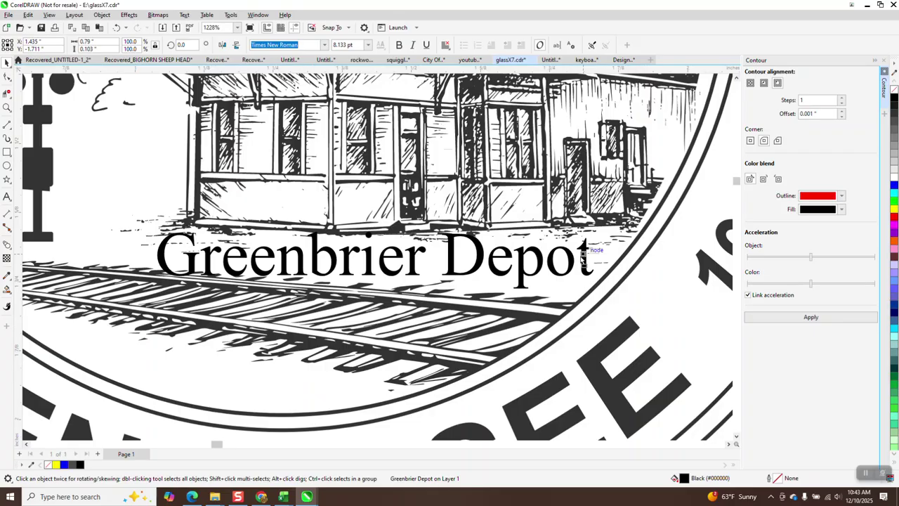
drag(581, 259, 575, 252)
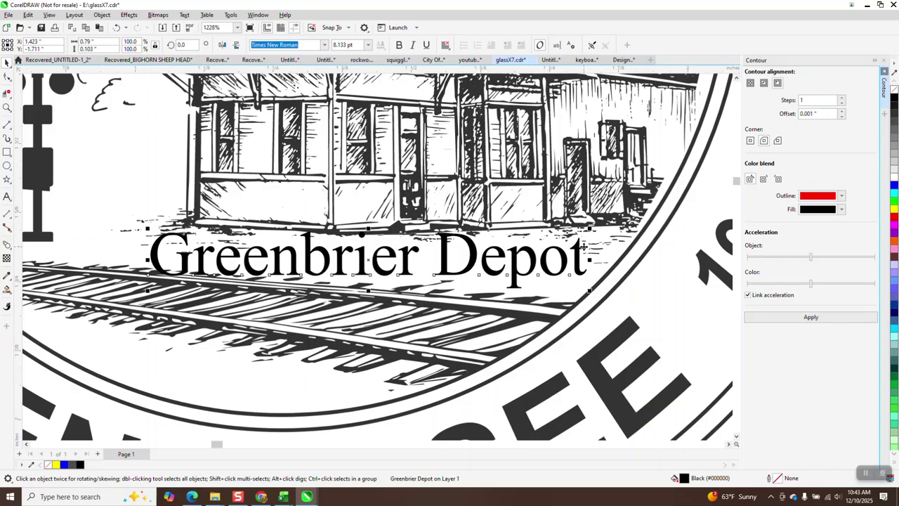
Step: Create a rectangle matching the bounds of the Greenbrier Depot text and give it a hairline outline
click(6, 152)
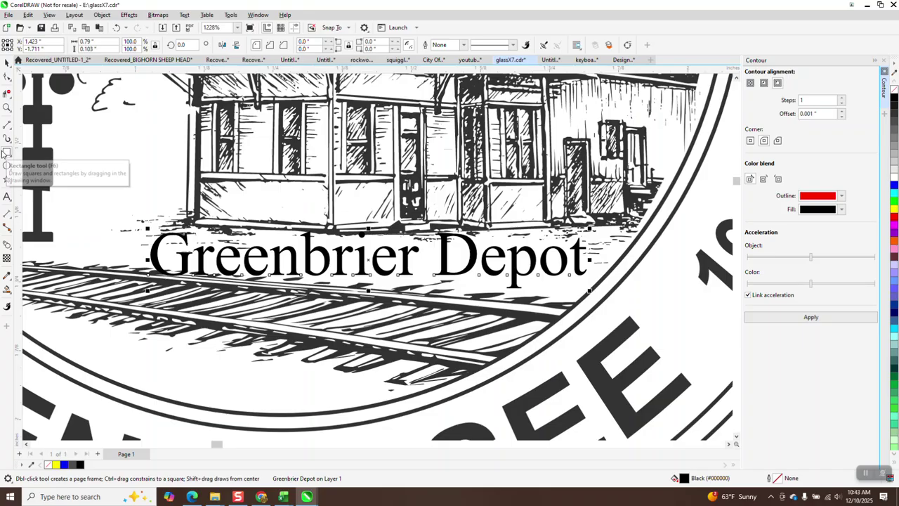
double_click(6, 152)
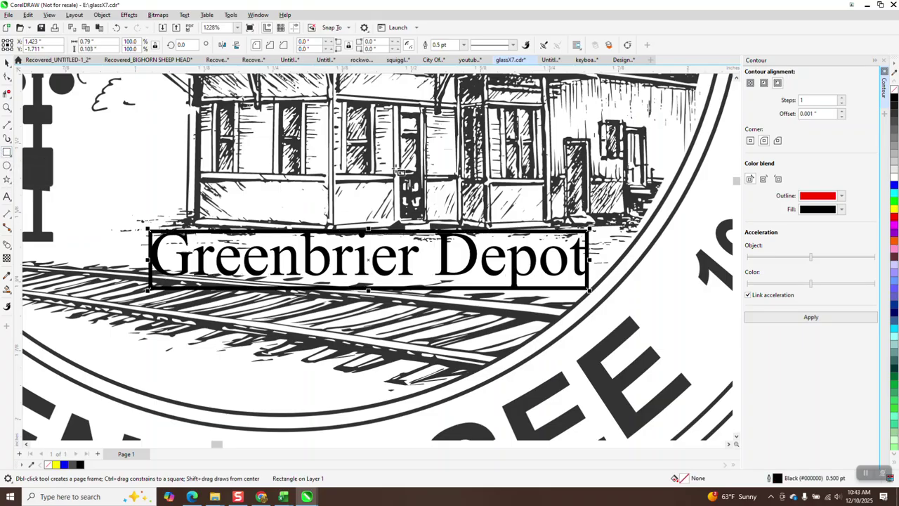
click(463, 45)
click(447, 62)
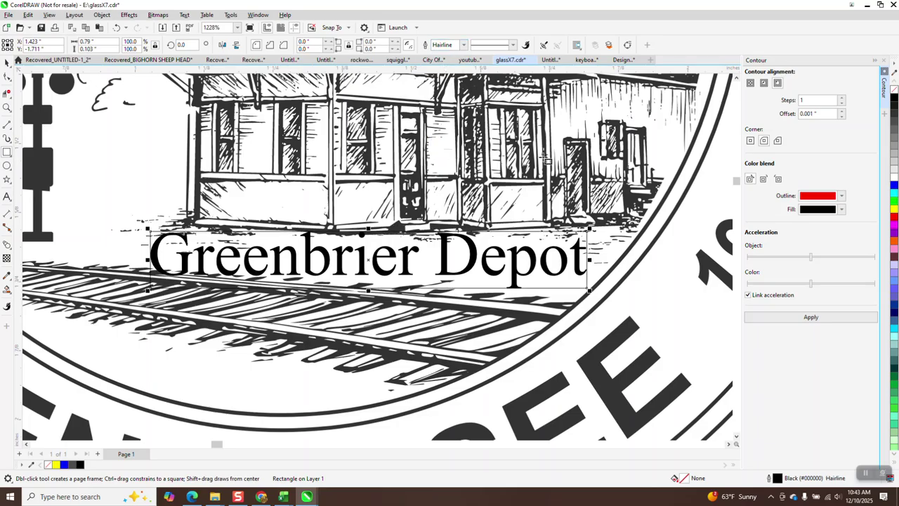
Step: Move the hairline rectangle out below the seal and enlarge it from its centre to about 0.887 by 0.199 inch
scroll(480, 243, down, 3)
click(7, 63)
click(650, 351)
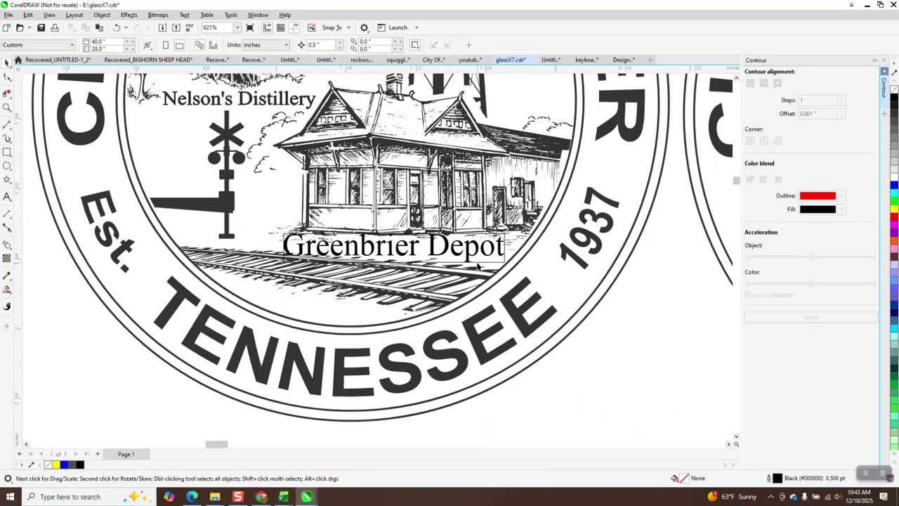
click(480, 264)
drag(486, 262, 486, 400)
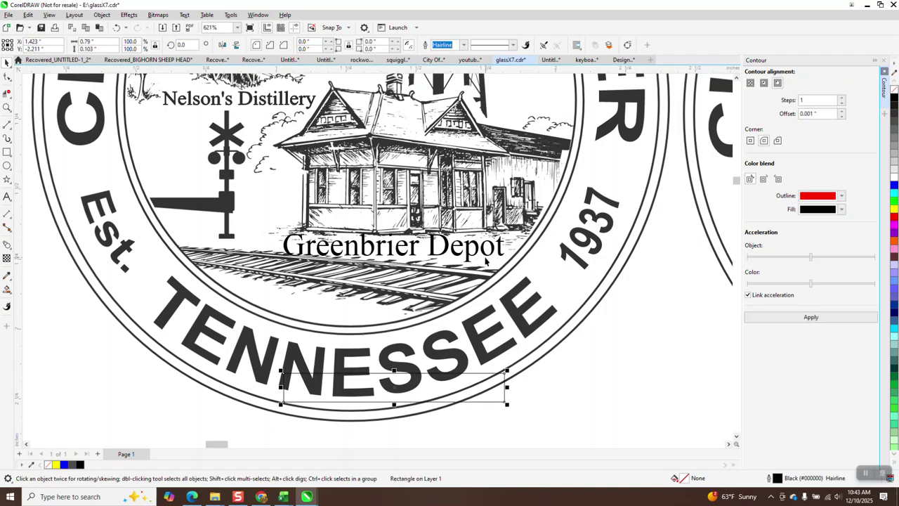
scroll(344, 211, down, 2)
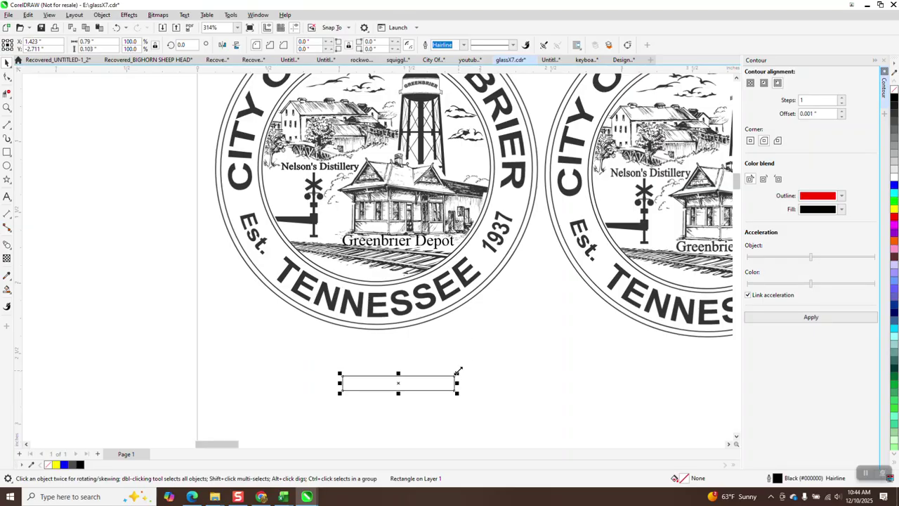
drag(458, 371, 465, 368)
drag(398, 373, 399, 365)
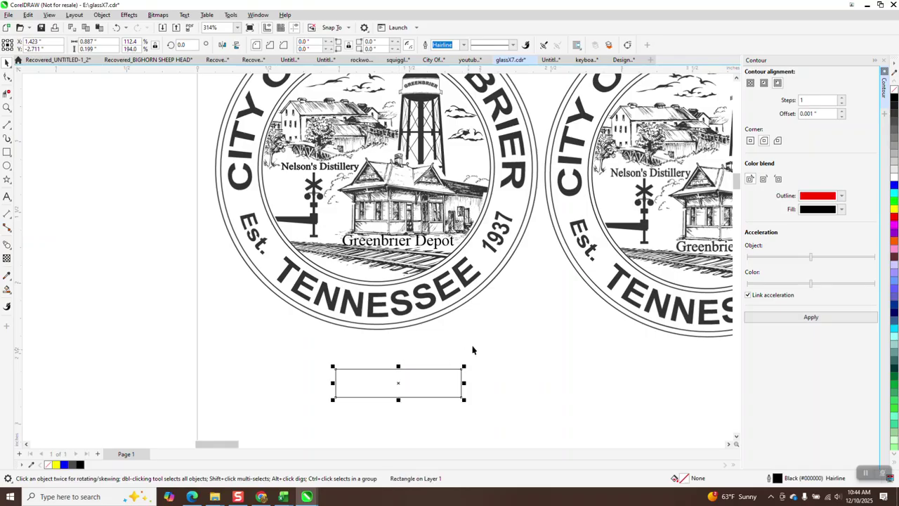
Step: Move the Greenbrier Depot text out of the seal to the blank area below it
click(452, 244)
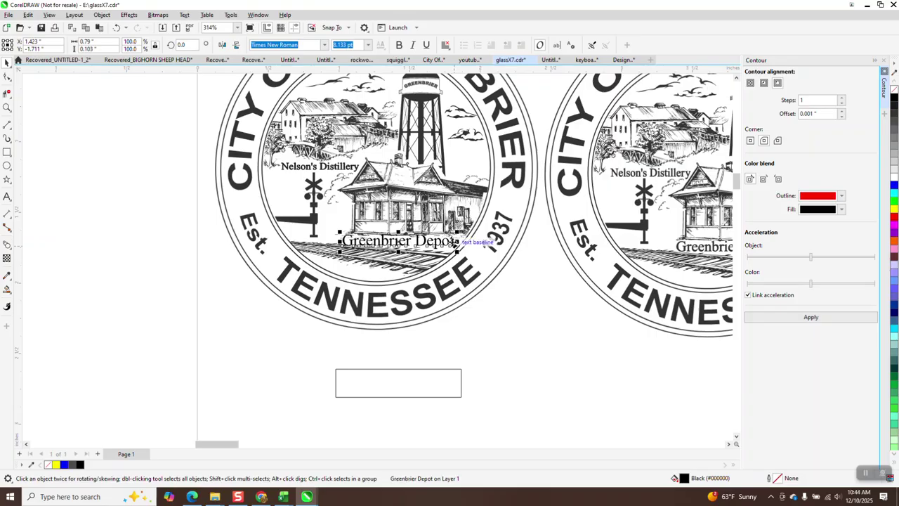
drag(409, 244, 233, 372)
scroll(397, 342, down, 1)
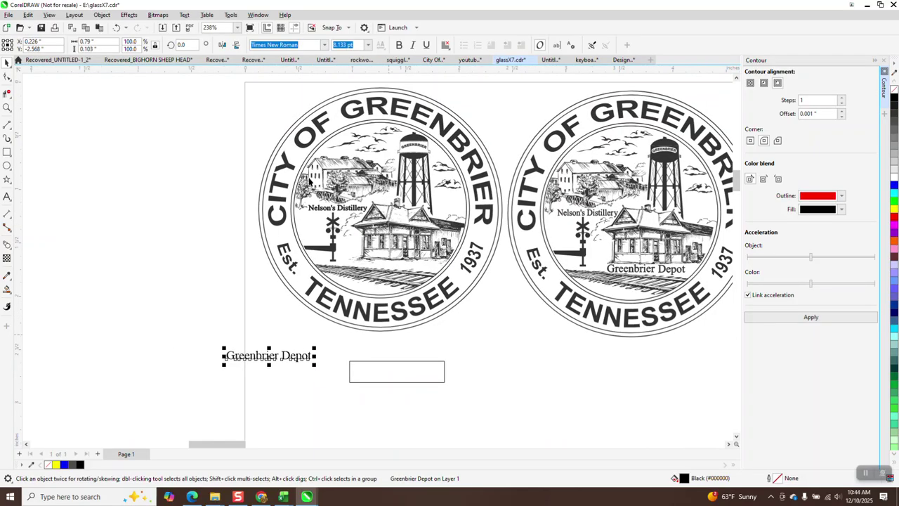
Step: Group all the objects of the edited seal
drag(418, 300, 519, 344)
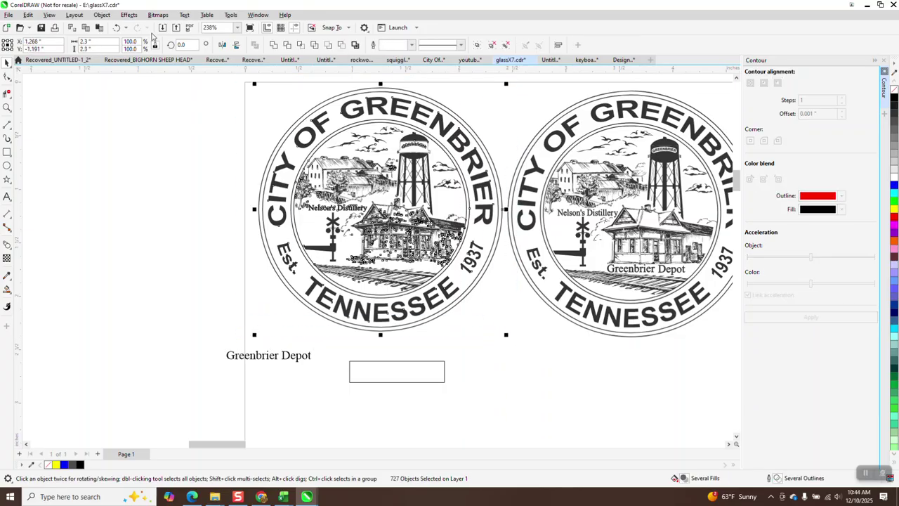
click(101, 15)
mouse_move(217, 174)
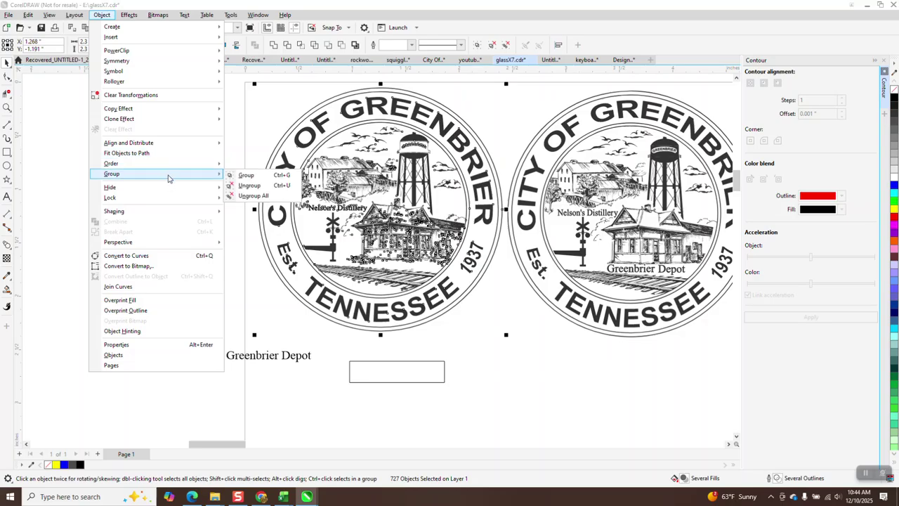
click(243, 176)
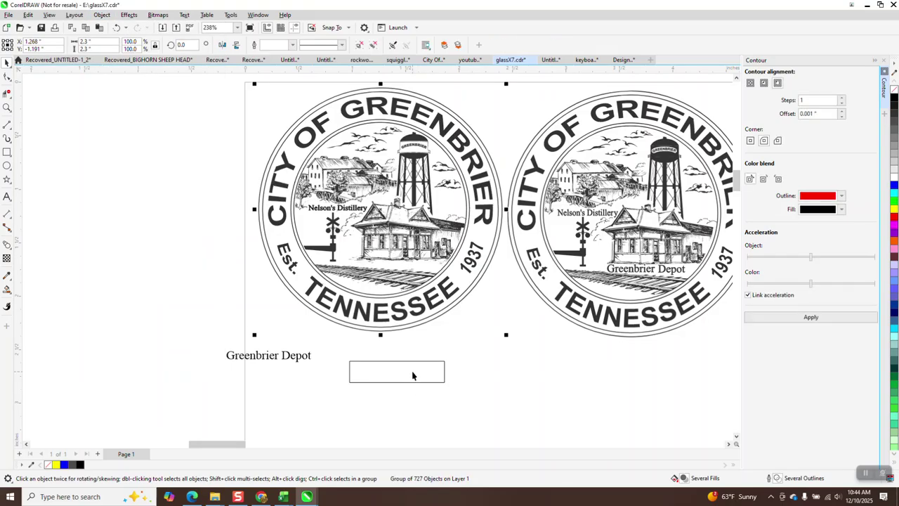
Step: Place the rectangle between the depot and the railroad tracks, reduce its height to about 0.154 inch and fill it blue
click(415, 374)
key(Up)
key(Up)
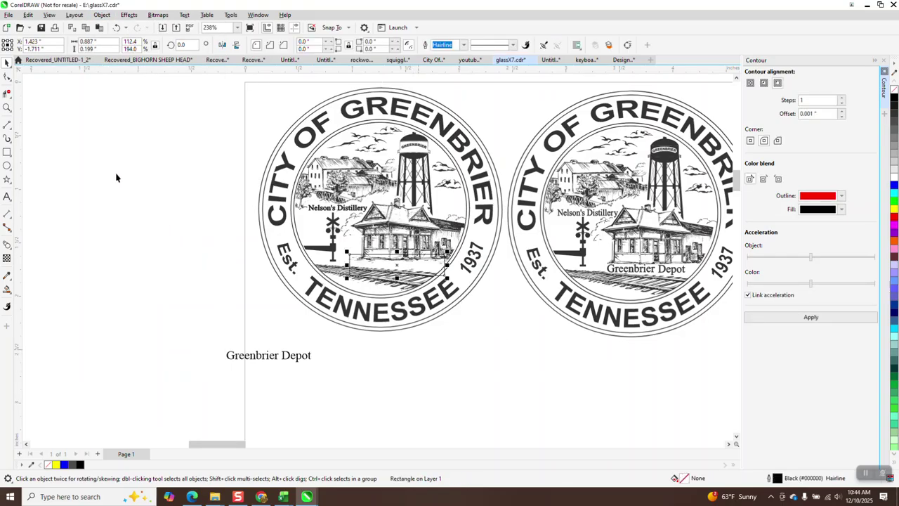
click(7, 108)
drag(337, 211, 485, 322)
click(8, 64)
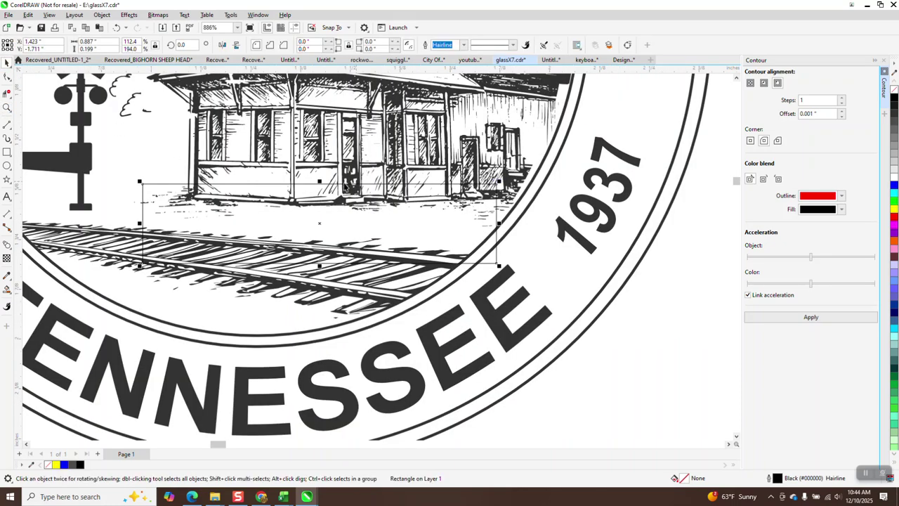
drag(320, 187, 324, 215)
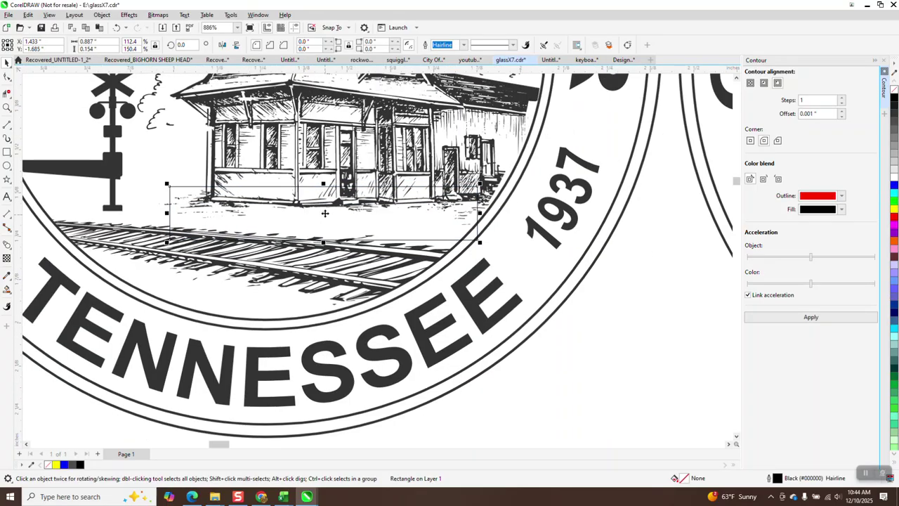
scroll(325, 215, down, 2)
click(894, 184)
Step: Try to trim the seal group with the blue rectangle and move the seal aside to inspect the cut
scroll(348, 231, down, 5)
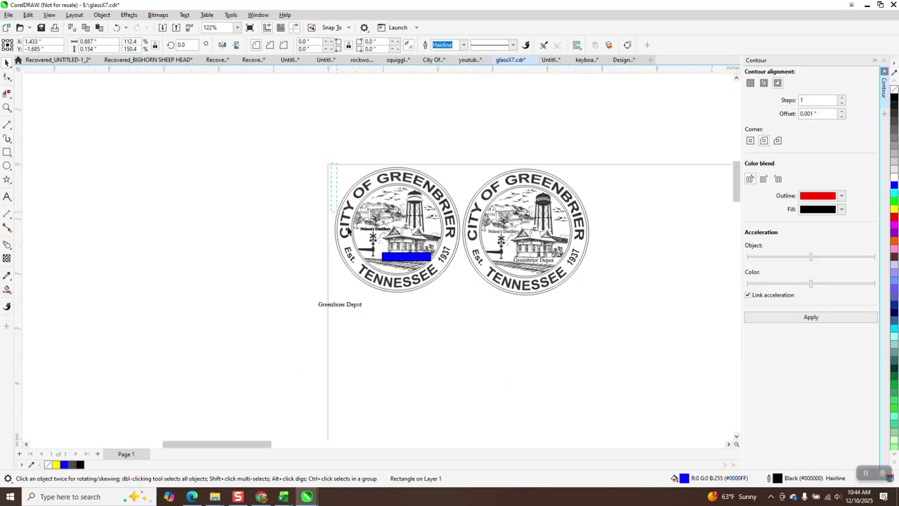
shift+click(463, 294)
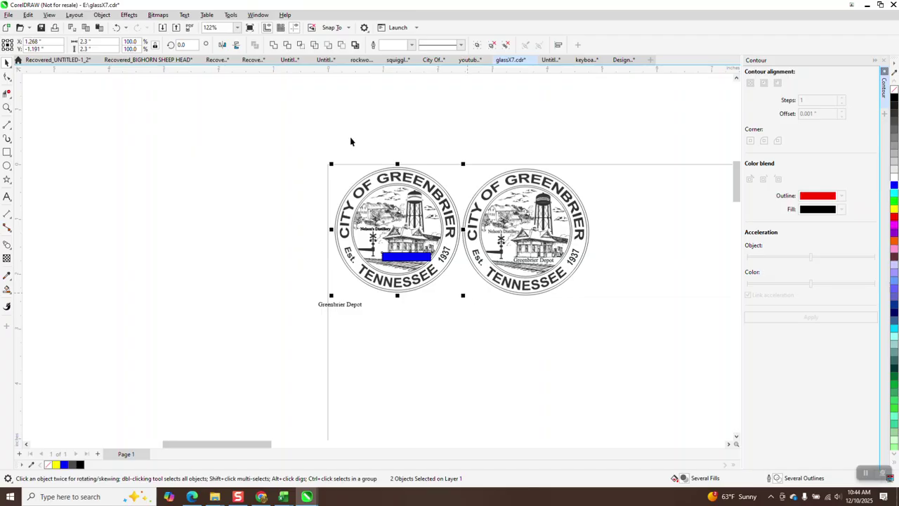
click(288, 45)
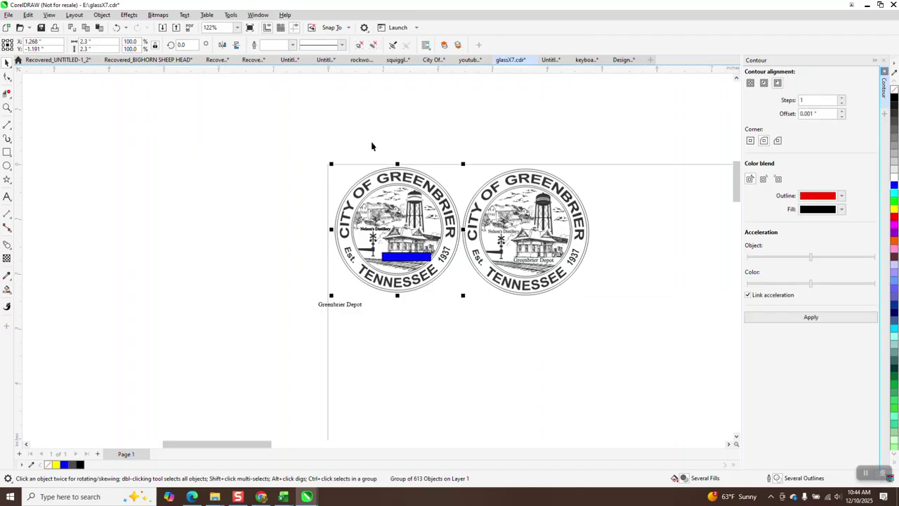
drag(410, 172, 383, 172)
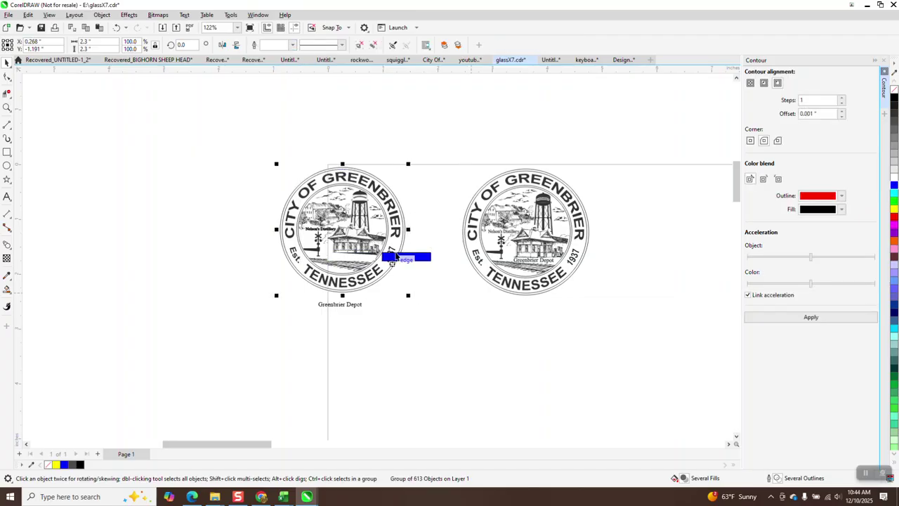
click(7, 109)
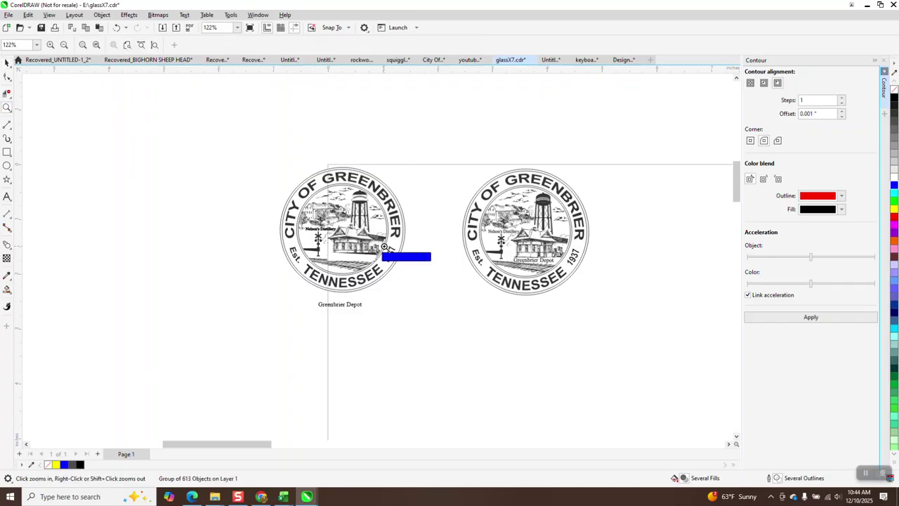
drag(328, 245, 400, 284)
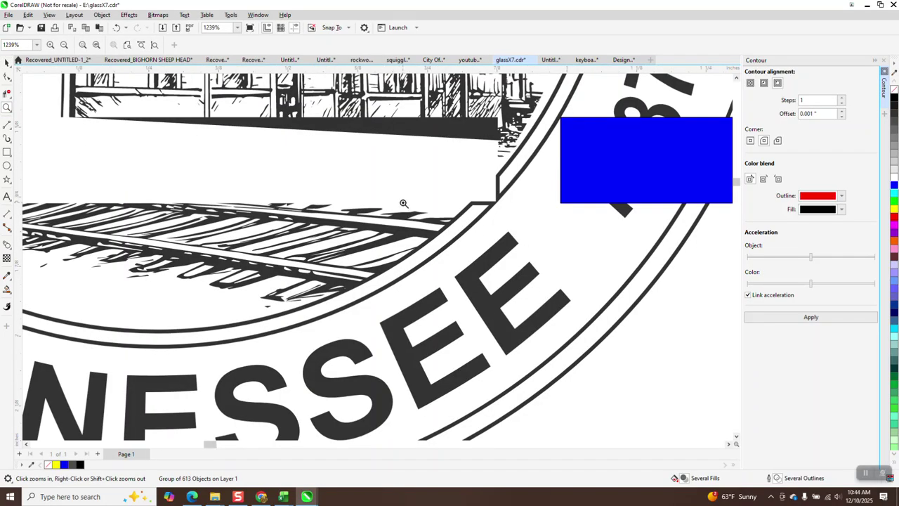
scroll(404, 203, down, 1)
scroll(525, 212, down, 2)
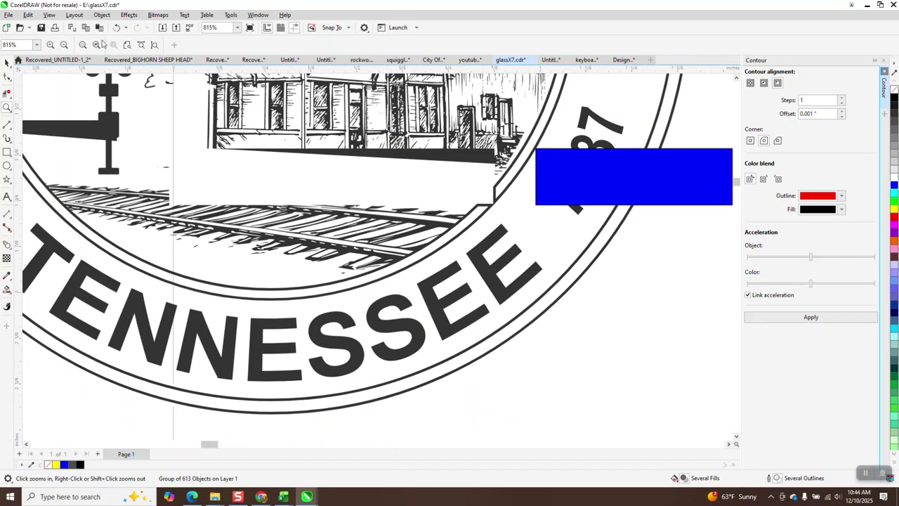
Step: Undo the move of the seal and the trim made with the blue rectangle
click(117, 27)
click(117, 27)
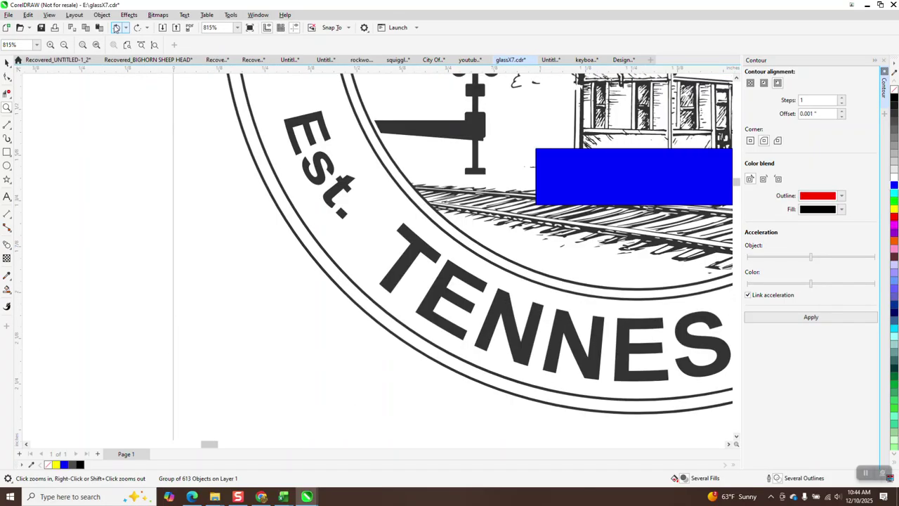
click(116, 27)
scroll(147, 173, down, 4)
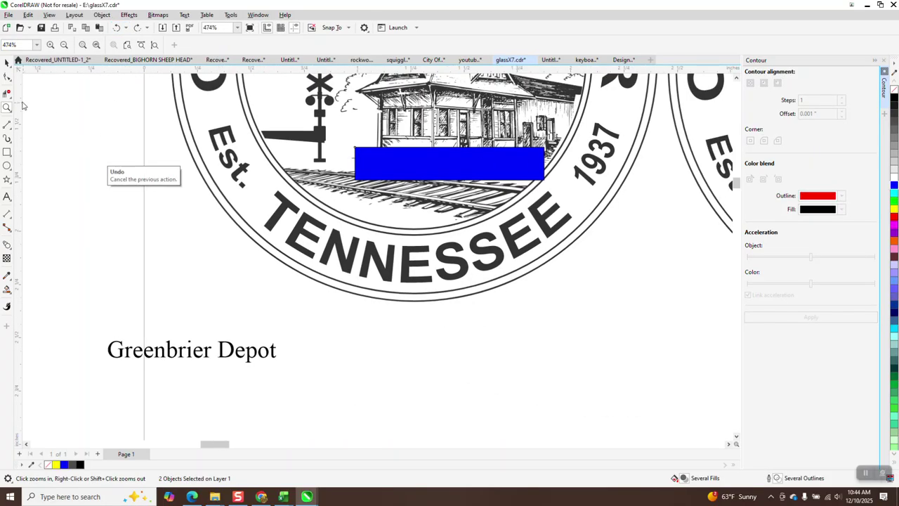
Step: Move the blue rectangle out below the seal and examine the ground lines between the depot and the tracks
click(7, 62)
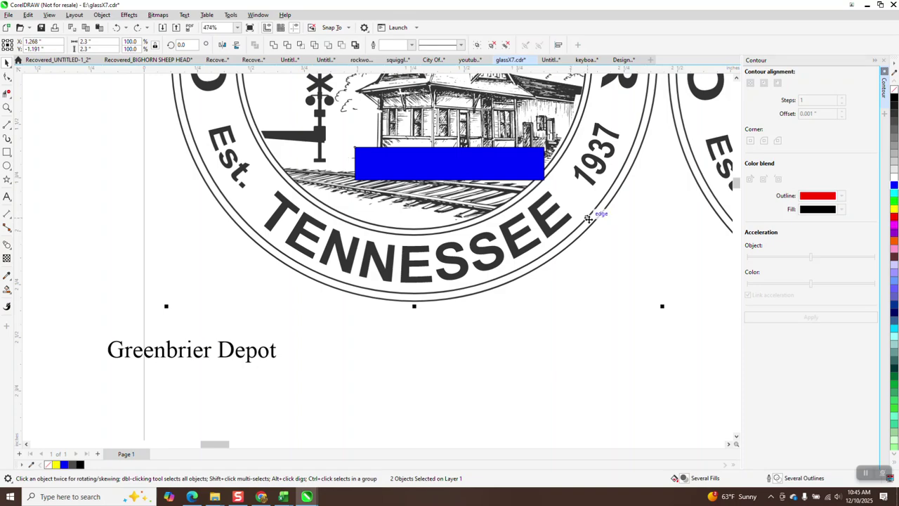
key(Escape)
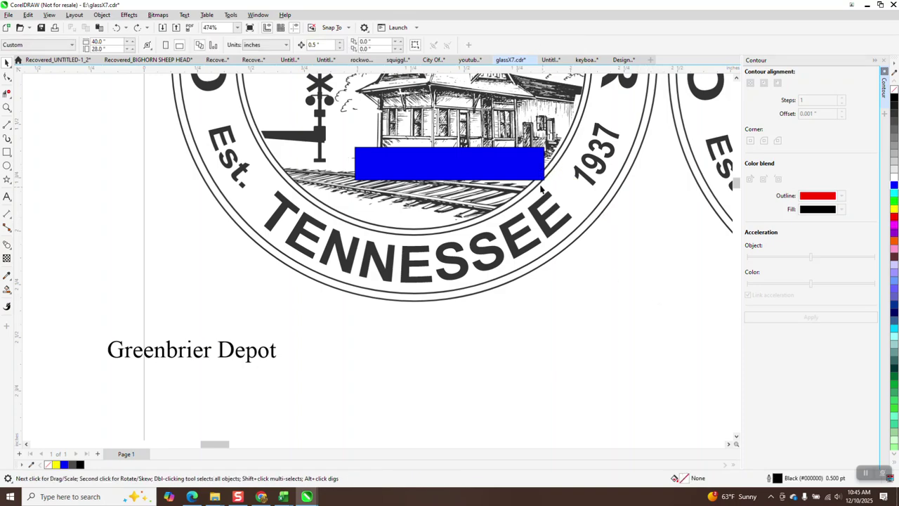
drag(534, 164, 535, 352)
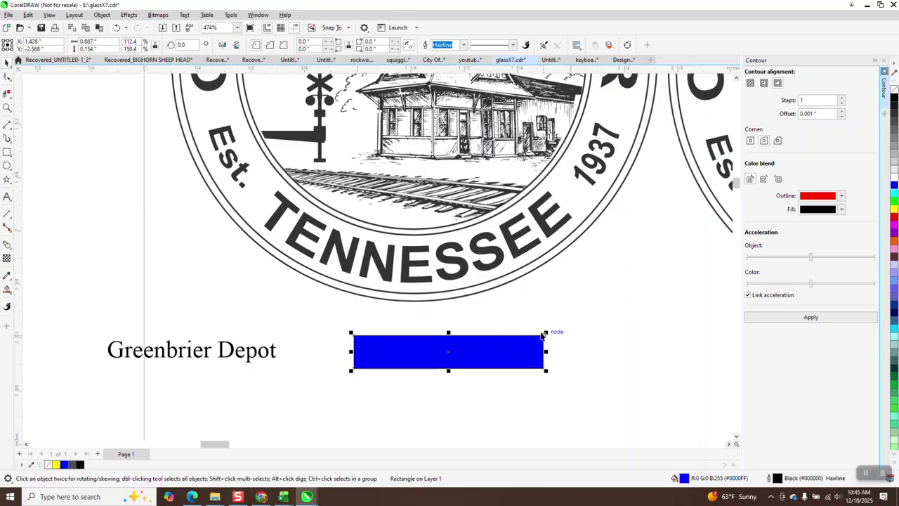
click(7, 108)
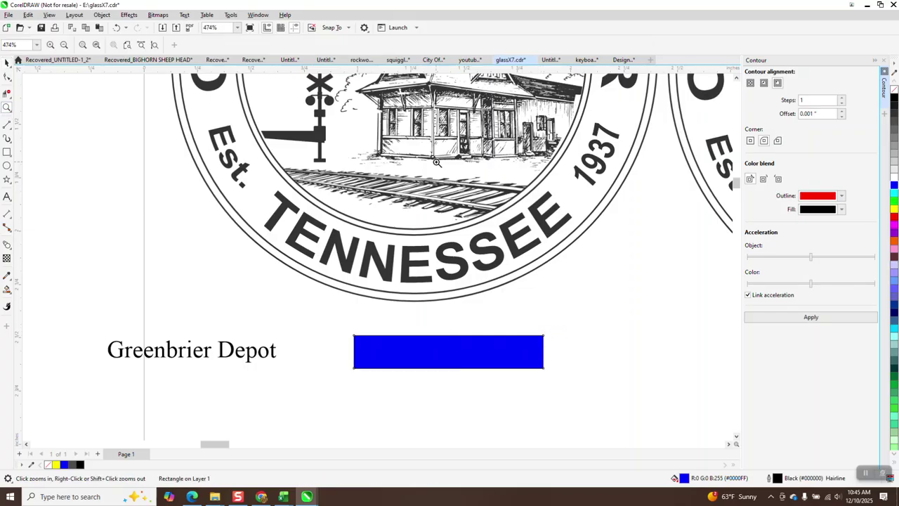
drag(373, 138, 544, 211)
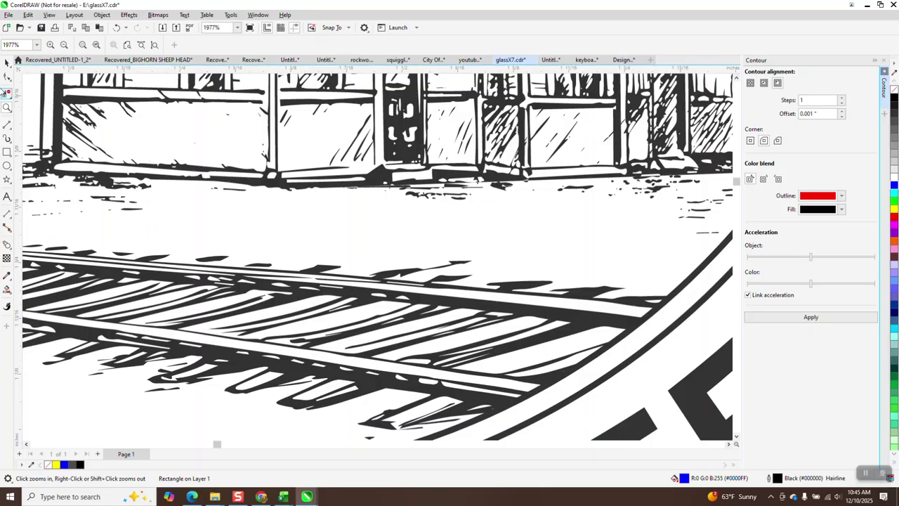
click(6, 77)
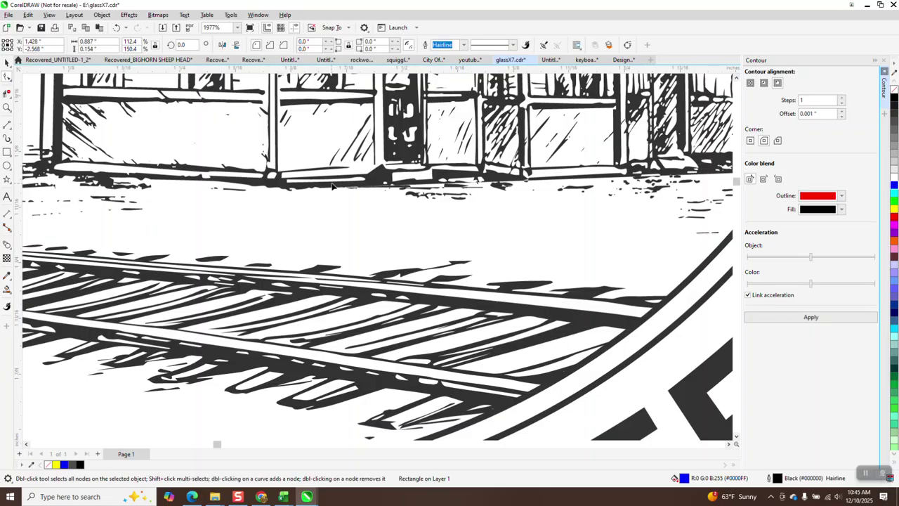
click(413, 197)
scroll(413, 197, down, 5)
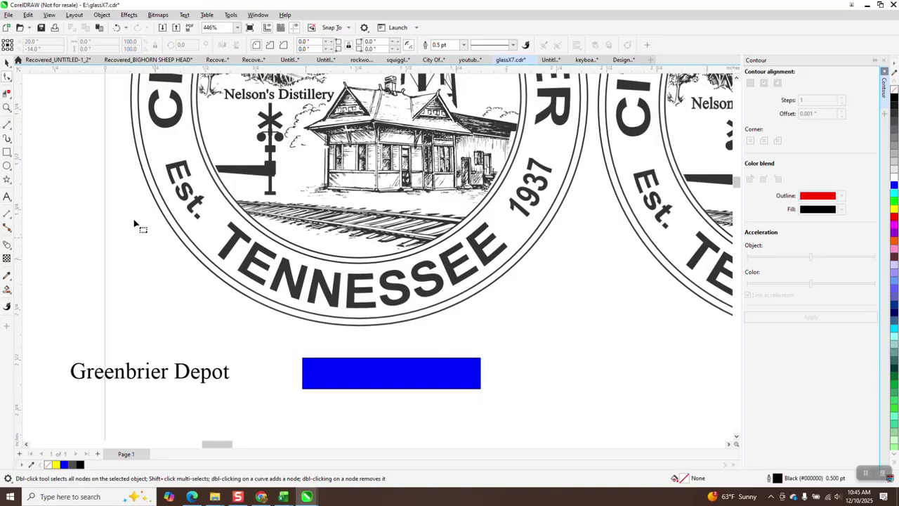
Step: Reduce the blue rectangle's height to about 0.122 inch and place it between the depot's base and the tracks
click(6, 63)
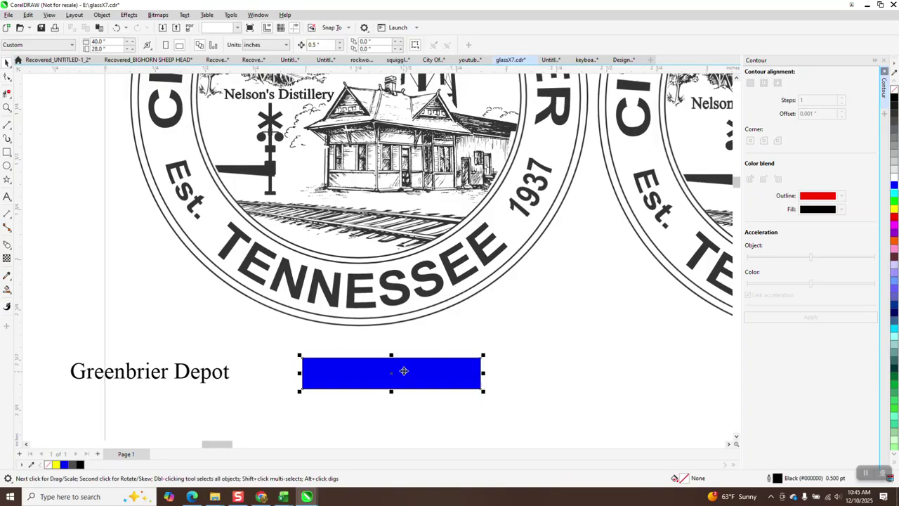
click(404, 370)
mouse_move(392, 356)
mouse_down()
mouse_move(401, 367)
mouse_move(399, 209)
mouse_move(381, 202)
mouse_up()
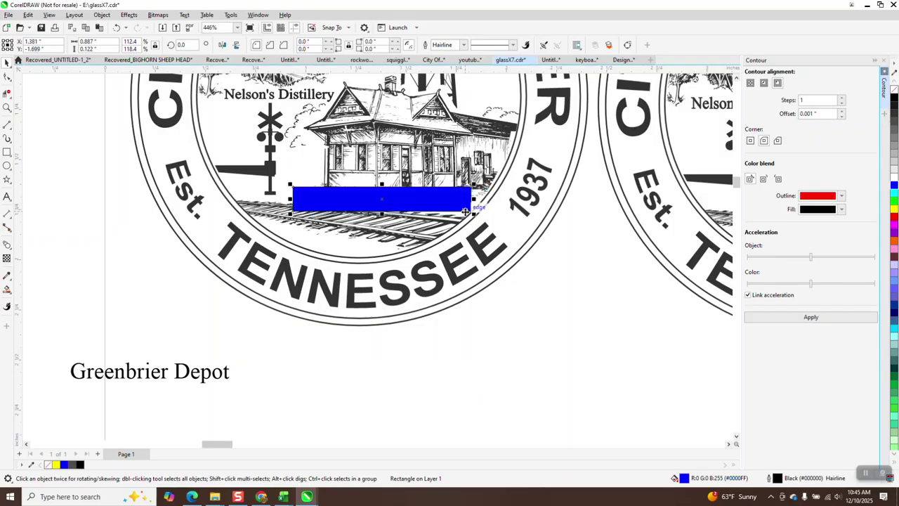
Step: Trim the seal group with the blue rectangle and shift the rectangle 1.5 inches left, off the depot artwork
scroll(321, 121, down, 5)
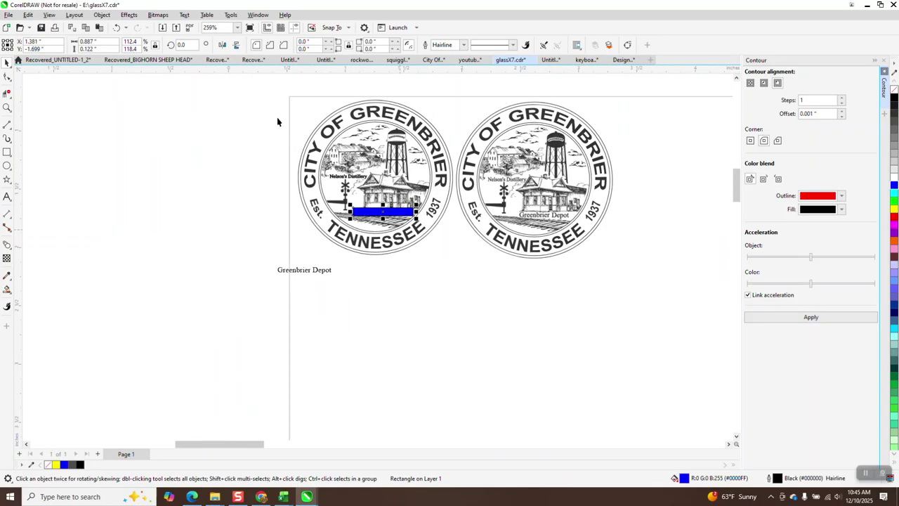
drag(442, 264, 466, 267)
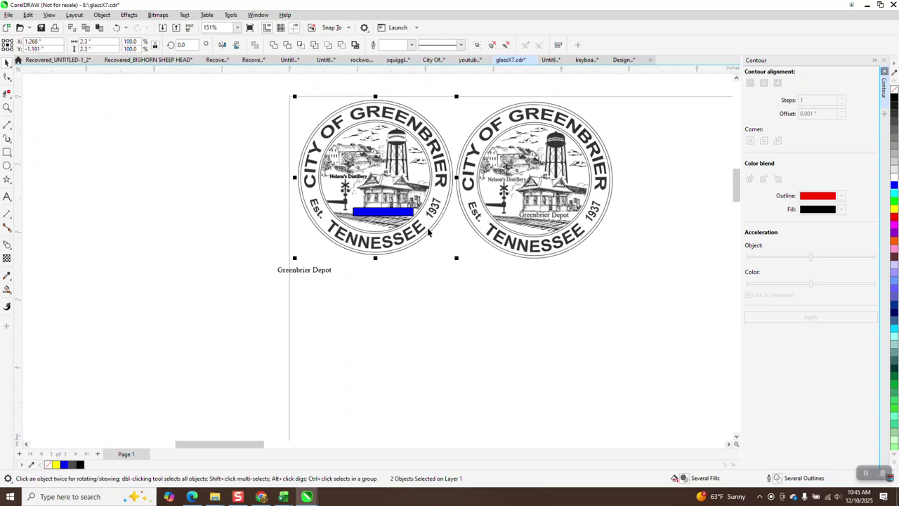
click(408, 212)
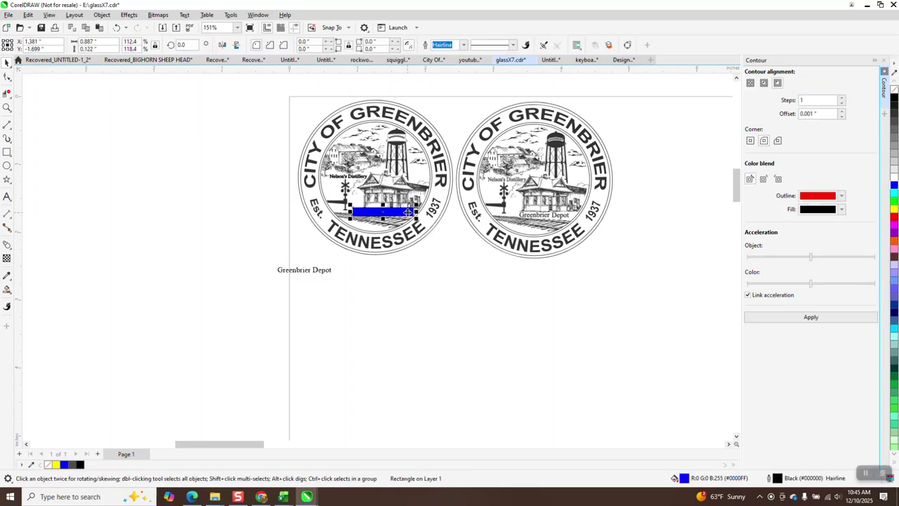
key(Left)
key(Left)
key(Left)
Step: Move the Greenbrier Depot caption into the cleared gap between the depot's base and the railroad tracks
drag(320, 274, 402, 218)
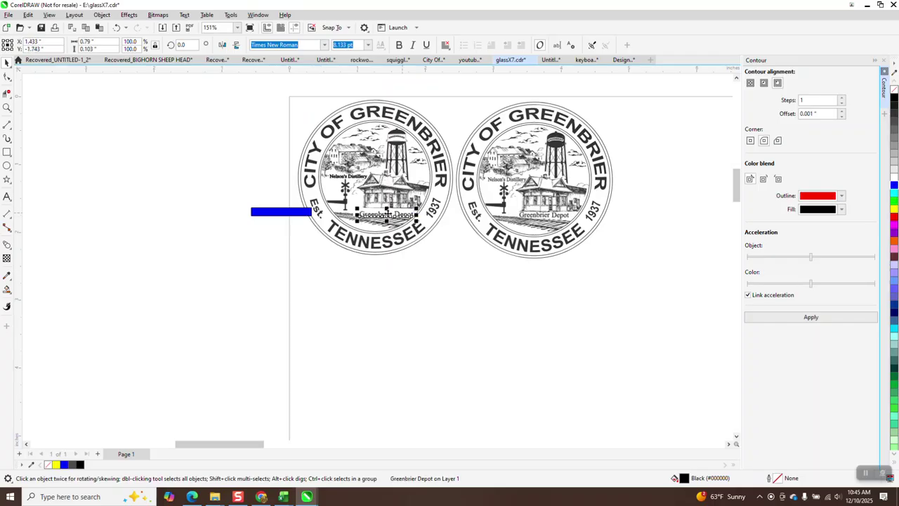
click(7, 108)
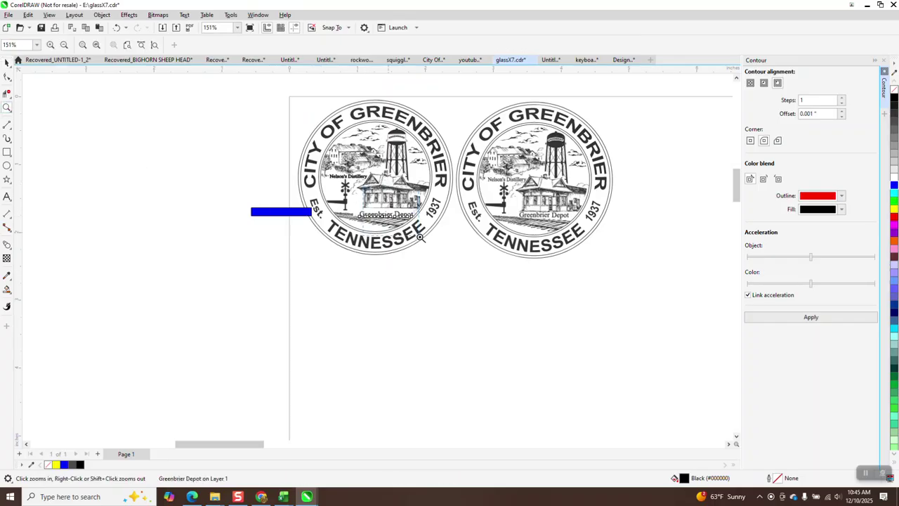
drag(344, 186, 425, 236)
click(7, 62)
click(342, 275)
drag(342, 277, 313, 263)
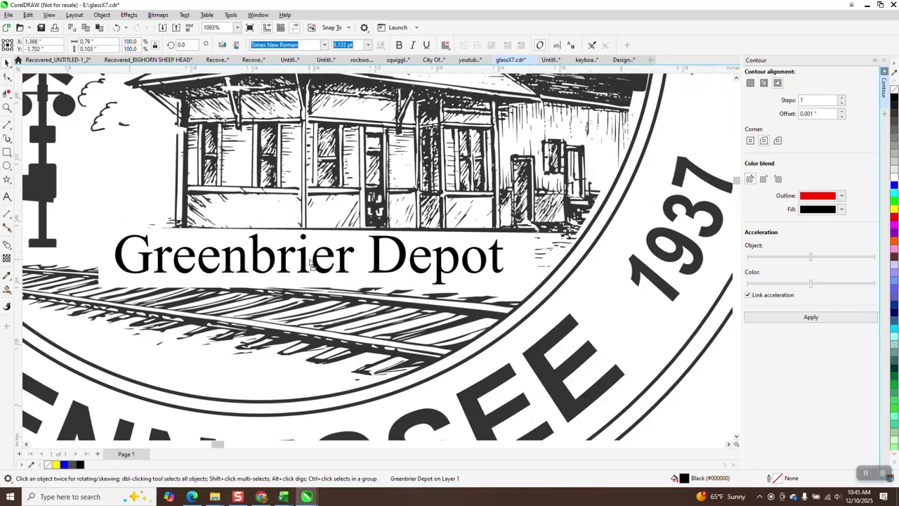
Step: Enlarge the Greenbrier Depot caption to about 0.858 inch wide and fit it within the gap above the tracks
drag(505, 286, 542, 307)
drag(400, 258, 395, 262)
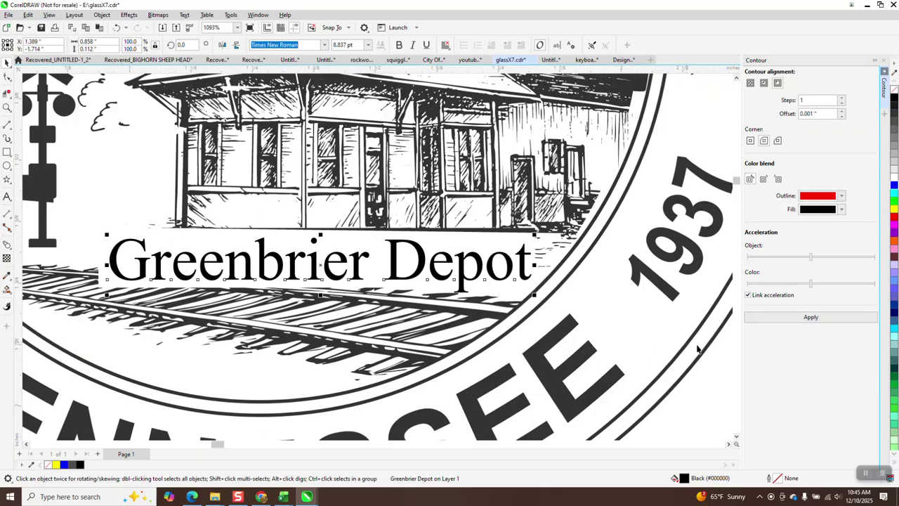
click(714, 373)
scroll(320, 318, down, 3)
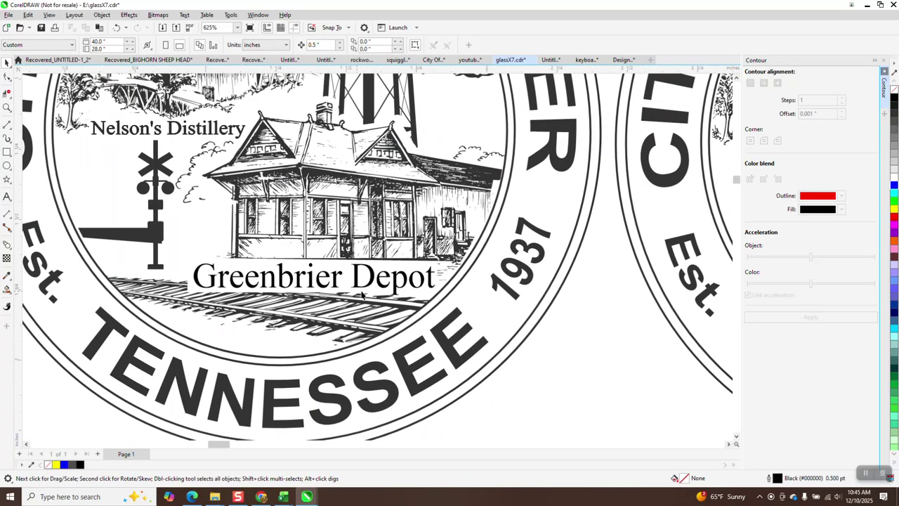
Step: Delete the blue rectangle overlapping the seal's outer ring beside Est
scroll(394, 292, down, 4)
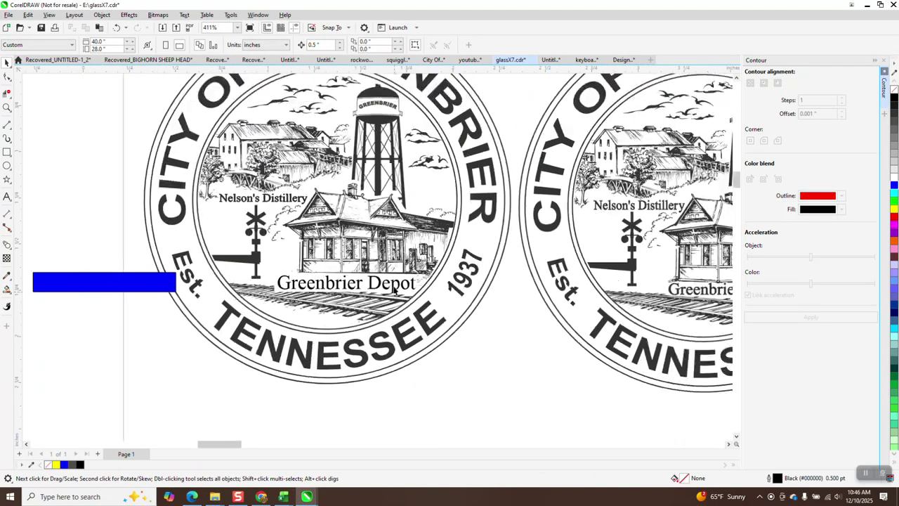
click(176, 285)
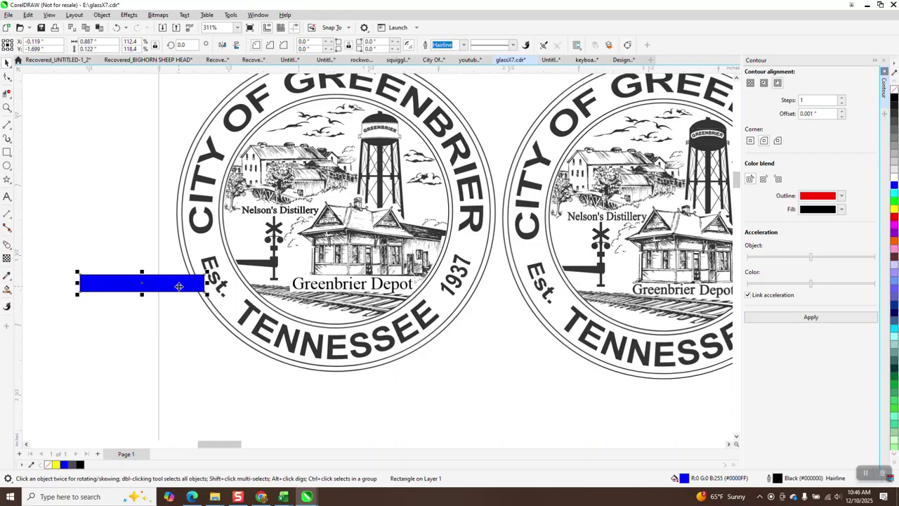
key(Delete)
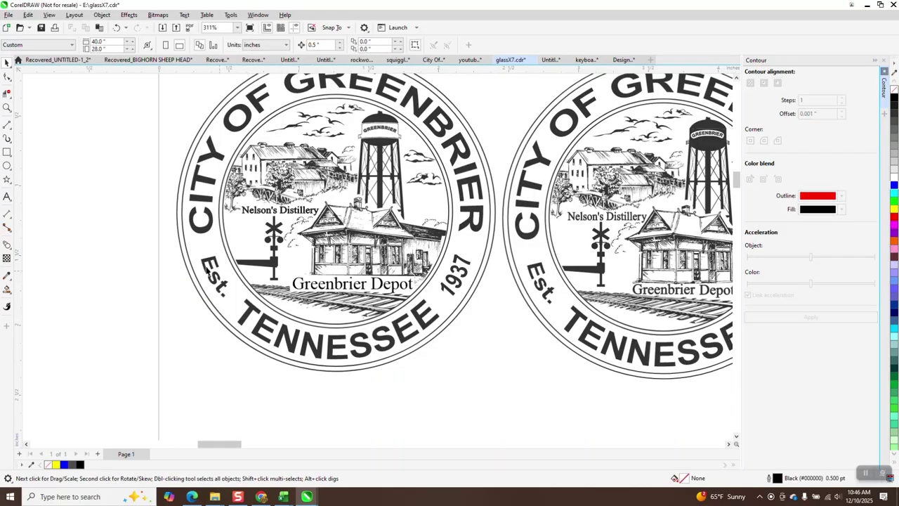
Step: Examine the trimmed edge of the railroad tracks around the start of the Greenbrier Depot caption
click(7, 107)
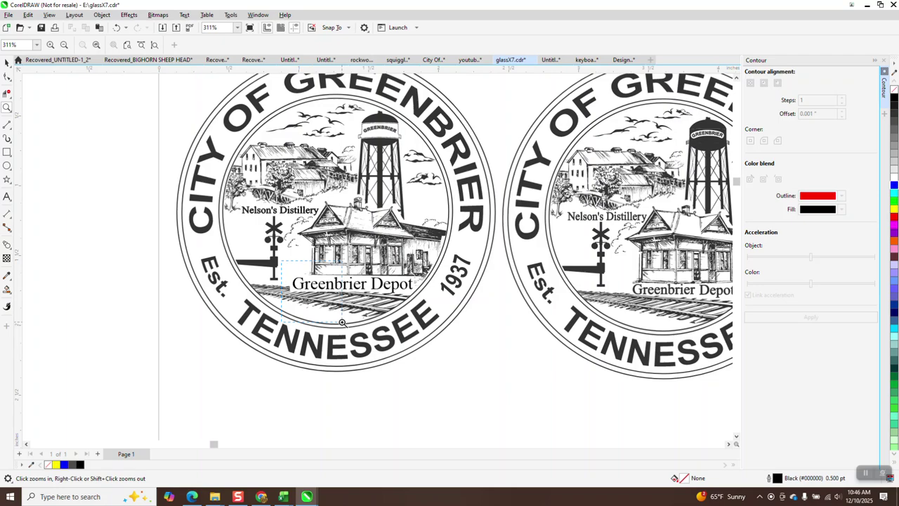
drag(343, 318, 278, 265)
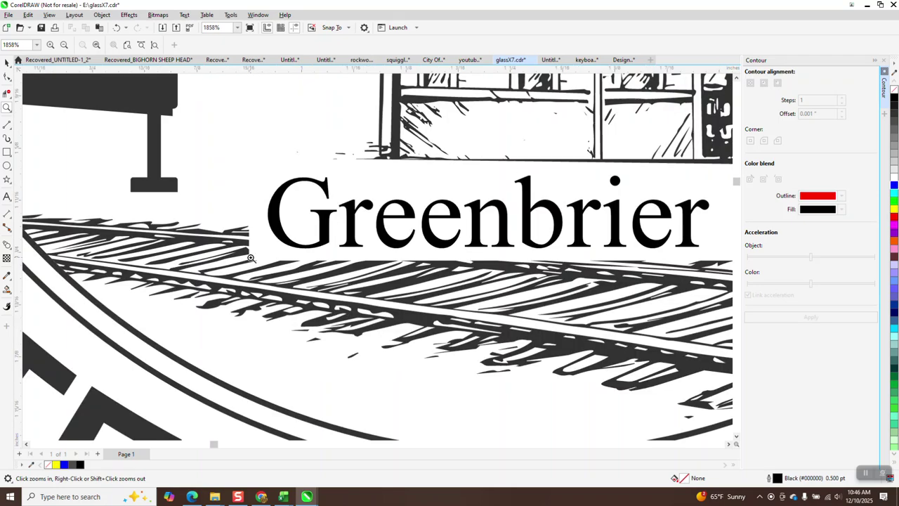
scroll(250, 258, down, 5)
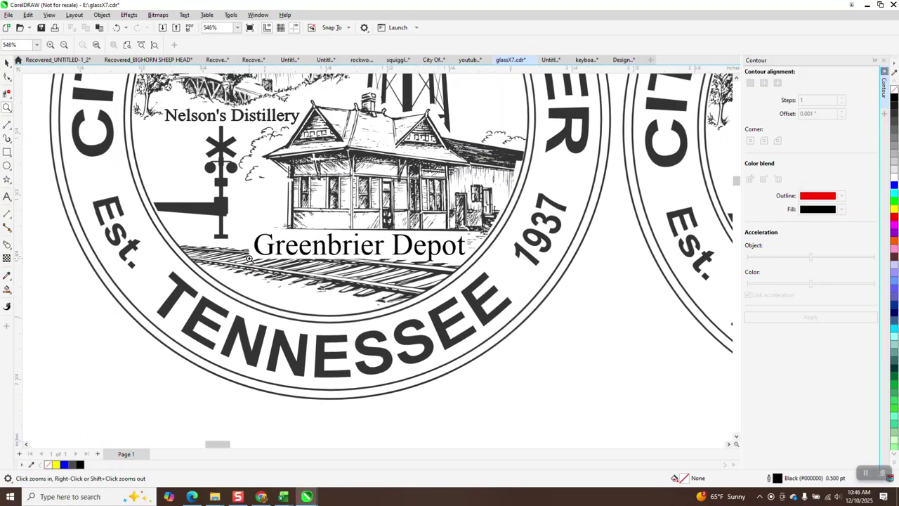
scroll(250, 258, down, 1)
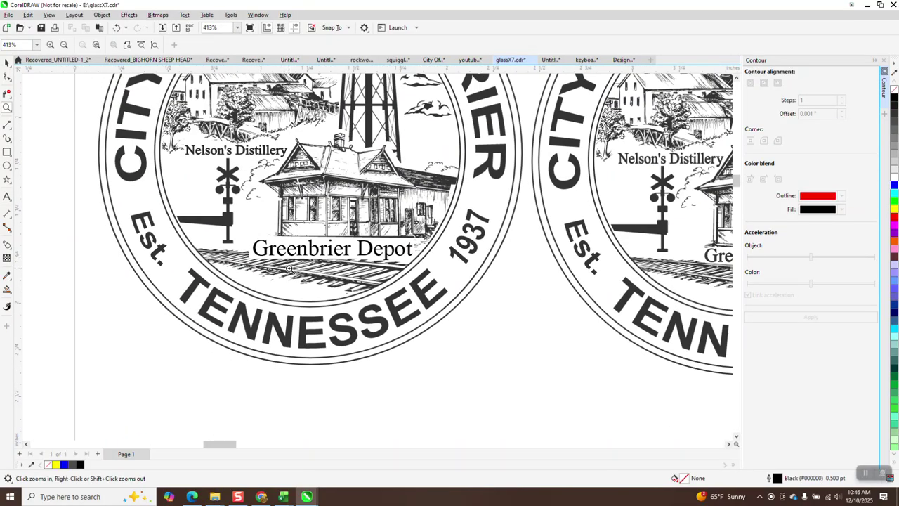
scroll(312, 295, down, 1)
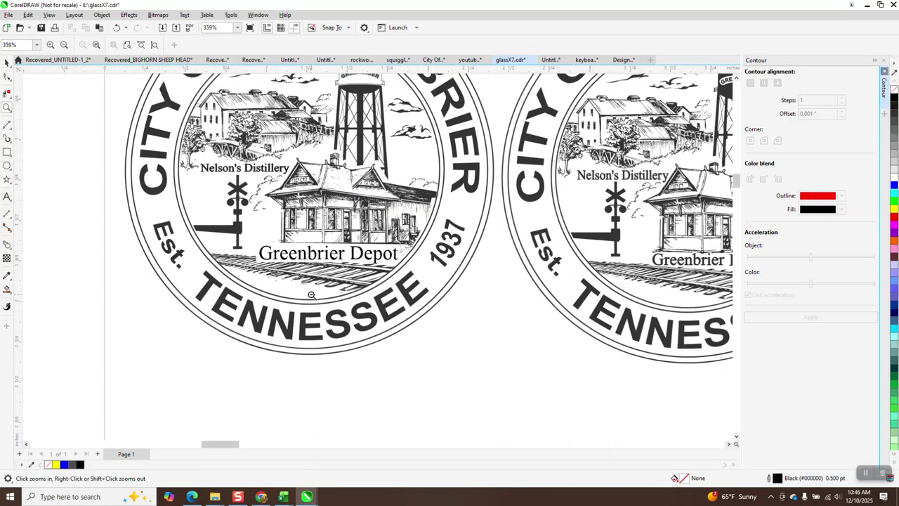